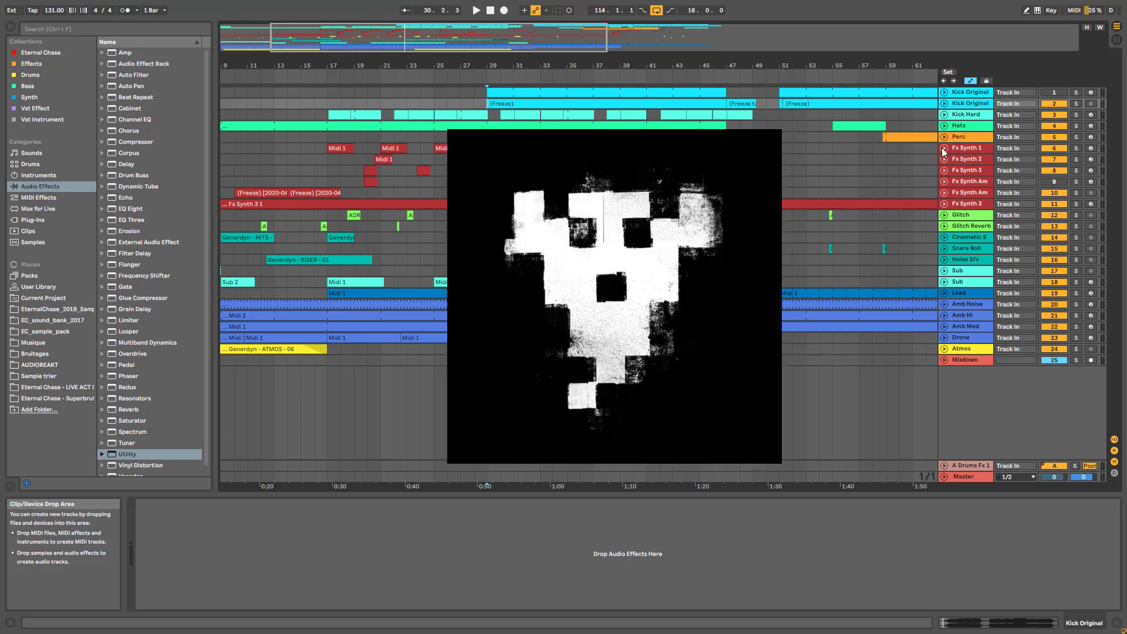
Step: Show the device chain of the first Fx Synth track and collapse its rack so only the macro controls remain
{"action": "left_click_drag", "start_coordinate": [510, 37], "coordinate": [510, 12]}
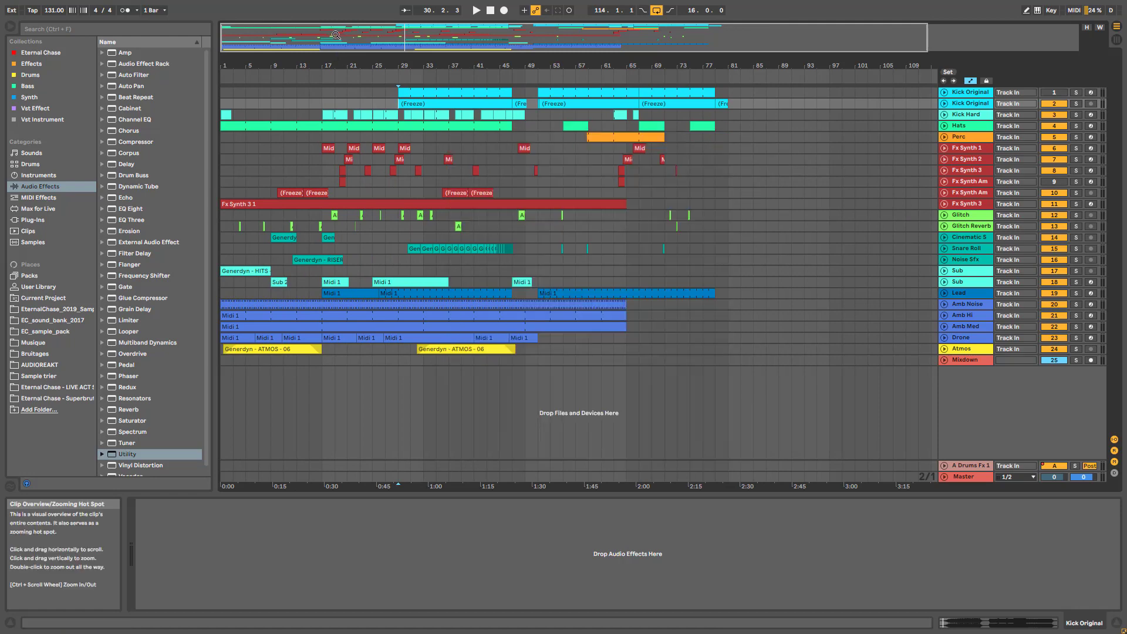
{"action": "left_click_drag", "start_coordinate": [337, 36], "coordinate": [338, 66]}
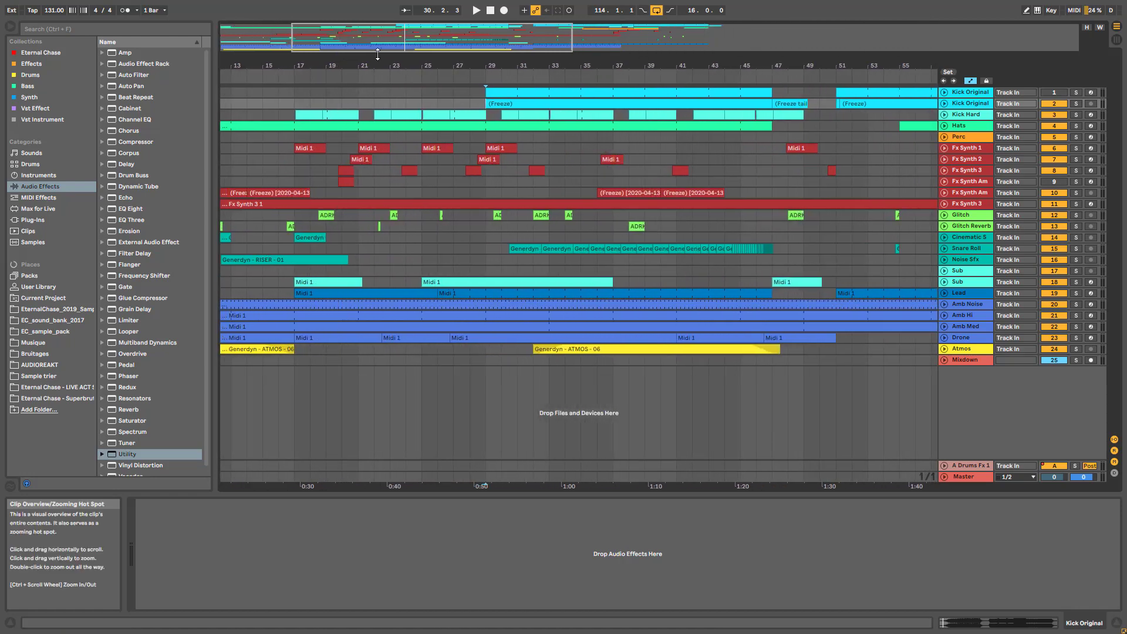
{"action": "left_click", "coordinate": [962, 147]}
{"action": "left_click_drag", "start_coordinate": [1020, 624], "coordinate": [998, 624]}
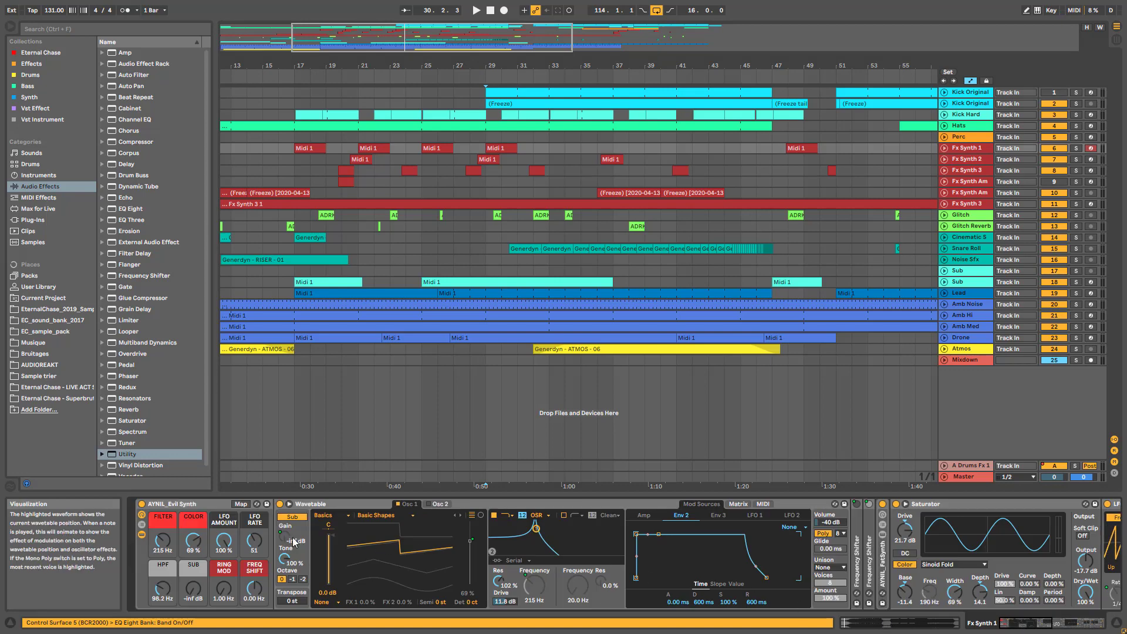
{"action": "left_click", "coordinate": [142, 534]}
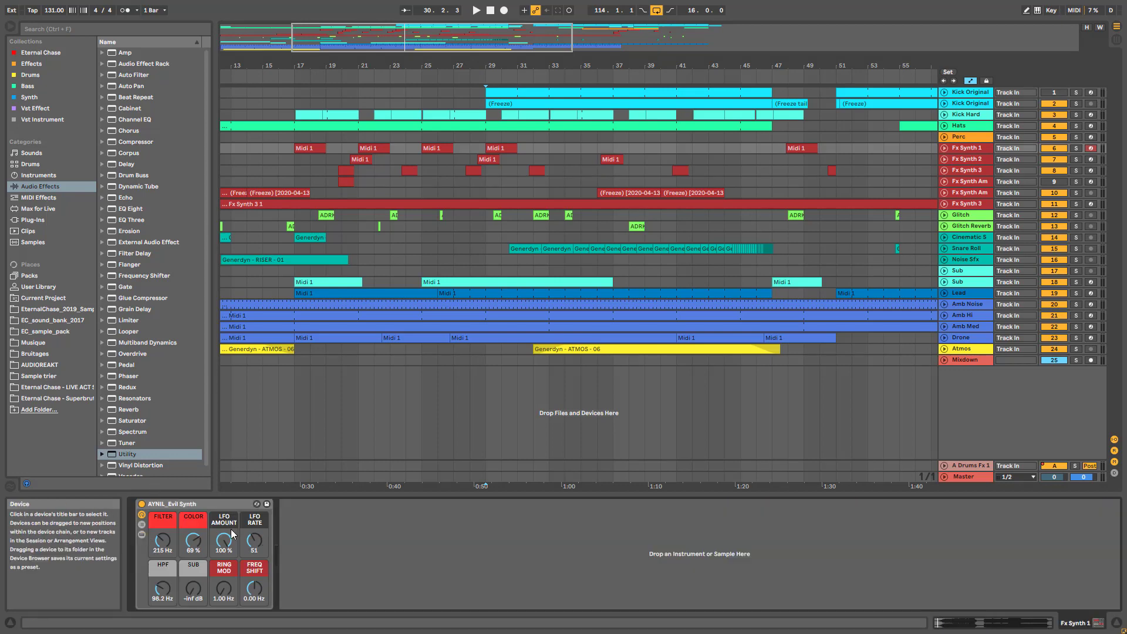
Step: Solo the Fx Synth 1, Fx Synth 2 and first Fx Synth 3 tracks and place the insert marker at bar 17
{"action": "left_click", "coordinate": [1076, 148]}
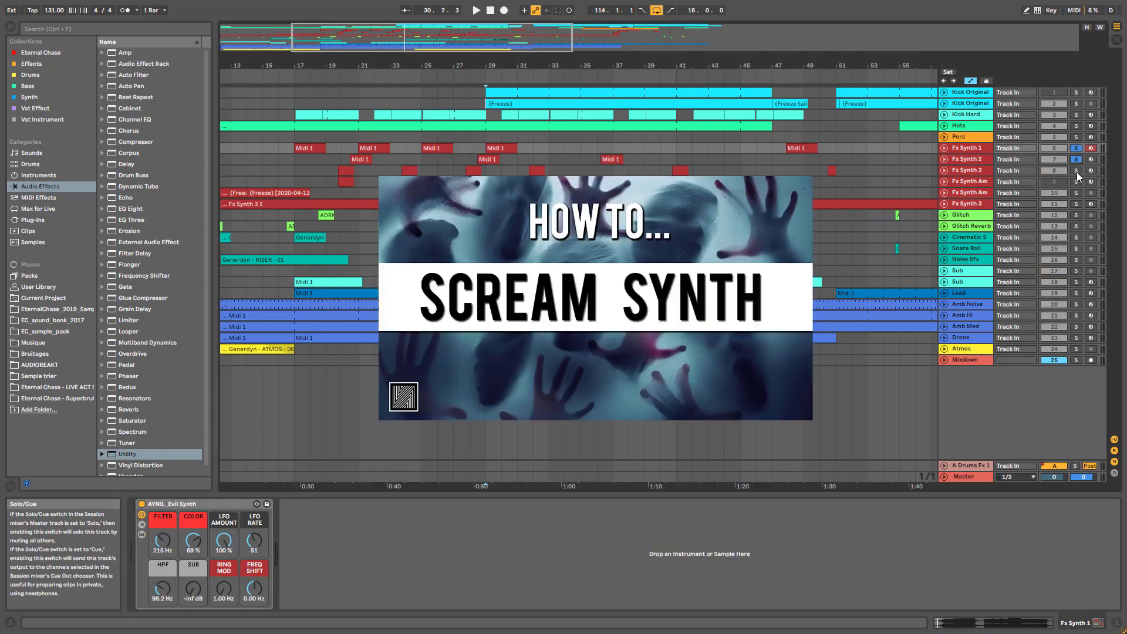
{"action": "left_click", "coordinate": [1076, 159], "text": "ctrl"}
{"action": "left_click", "coordinate": [1076, 171], "text": "ctrl"}
{"action": "left_click", "coordinate": [296, 160]}
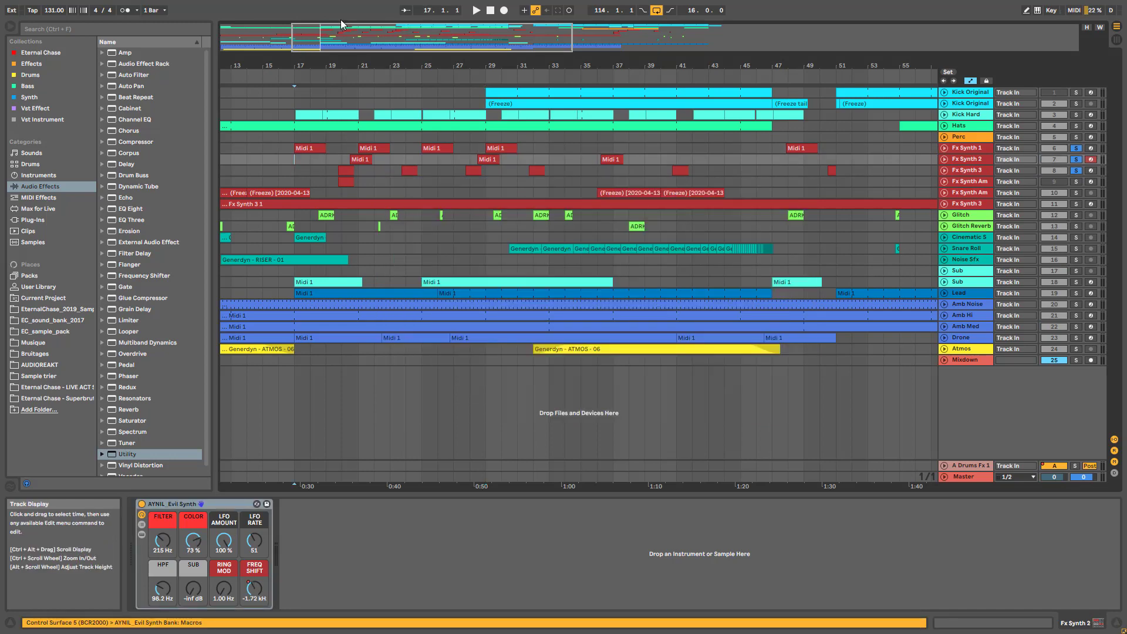
{"action": "left_click_drag", "start_coordinate": [344, 26], "coordinate": [338, 46]}
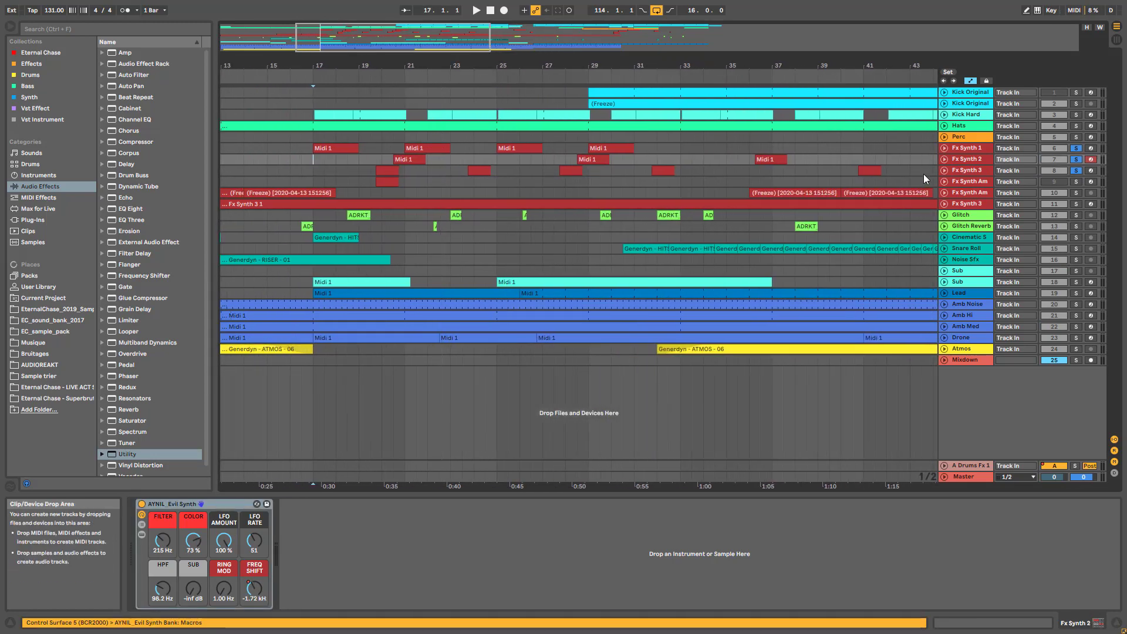
Step: Unfold the three soloed Fx Synth tracks to show their MIDI clips, keeping the insert marker at bar 17
{"action": "left_click", "coordinate": [944, 171]}
{"action": "left_click", "coordinate": [945, 159]}
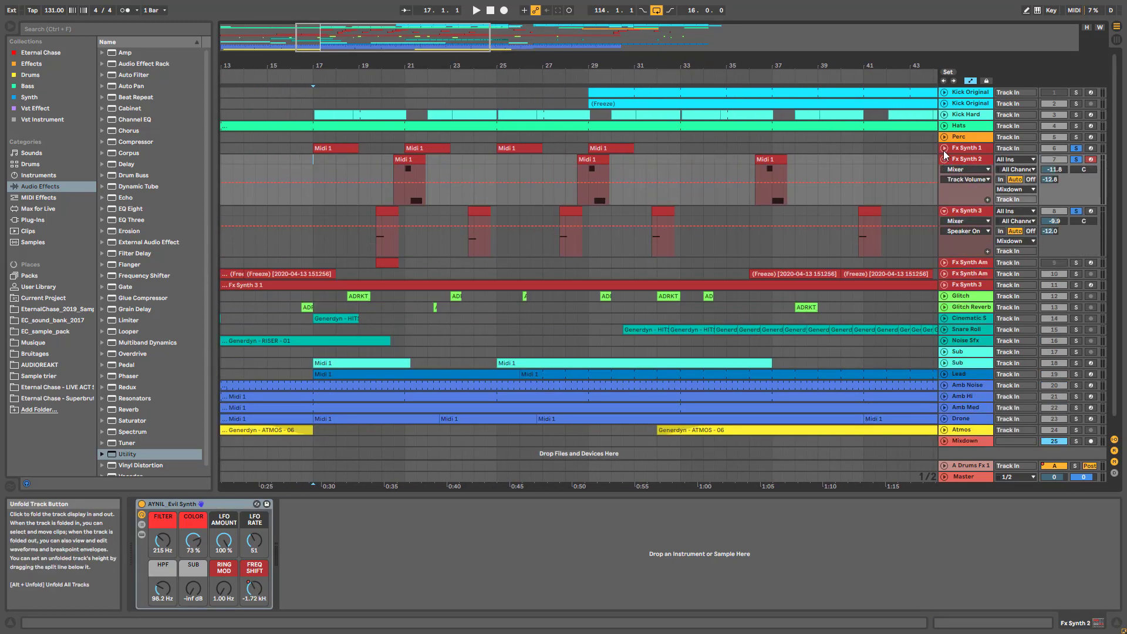
{"action": "left_click", "coordinate": [945, 149]}
{"action": "left_click", "coordinate": [314, 209]}
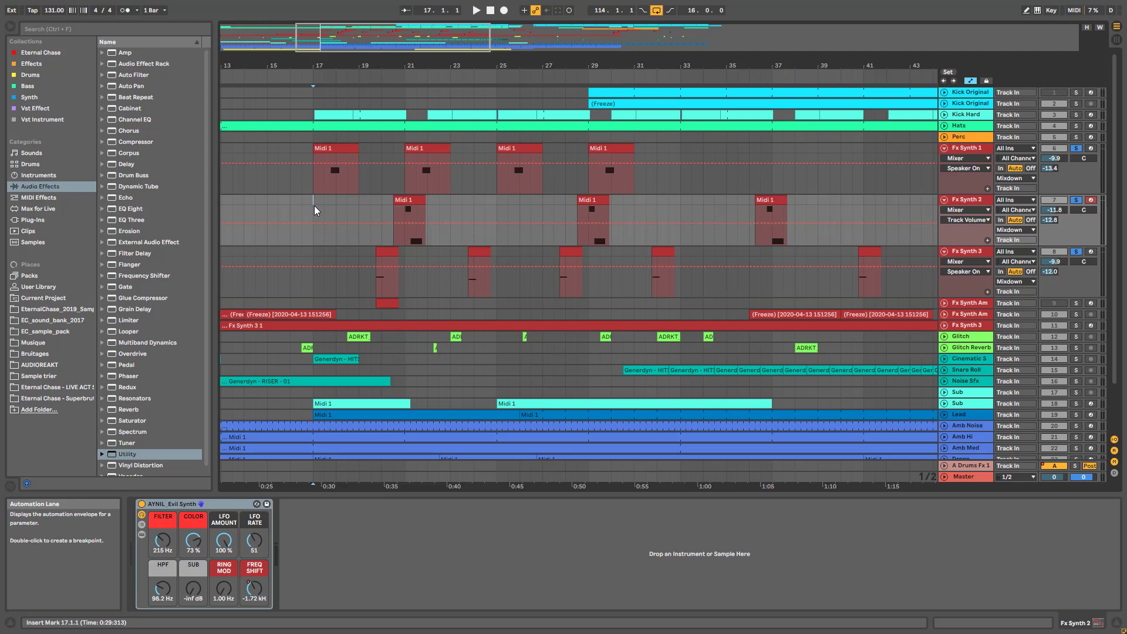
Step: Show the Master track's devices and play the soloed Fx Synth tracks from bar 17, stopping after a few bars
{"action": "left_click", "coordinate": [976, 478]}
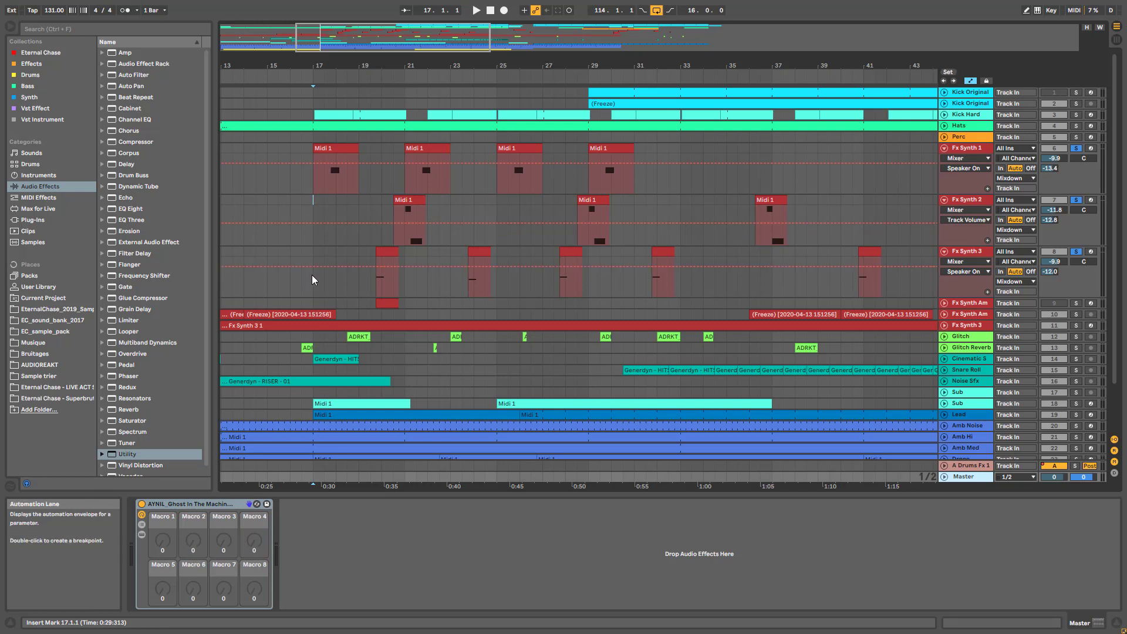
{"action": "left_click_drag", "start_coordinate": [347, 33], "coordinate": [348, 49]}
{"action": "key", "text": "space"}
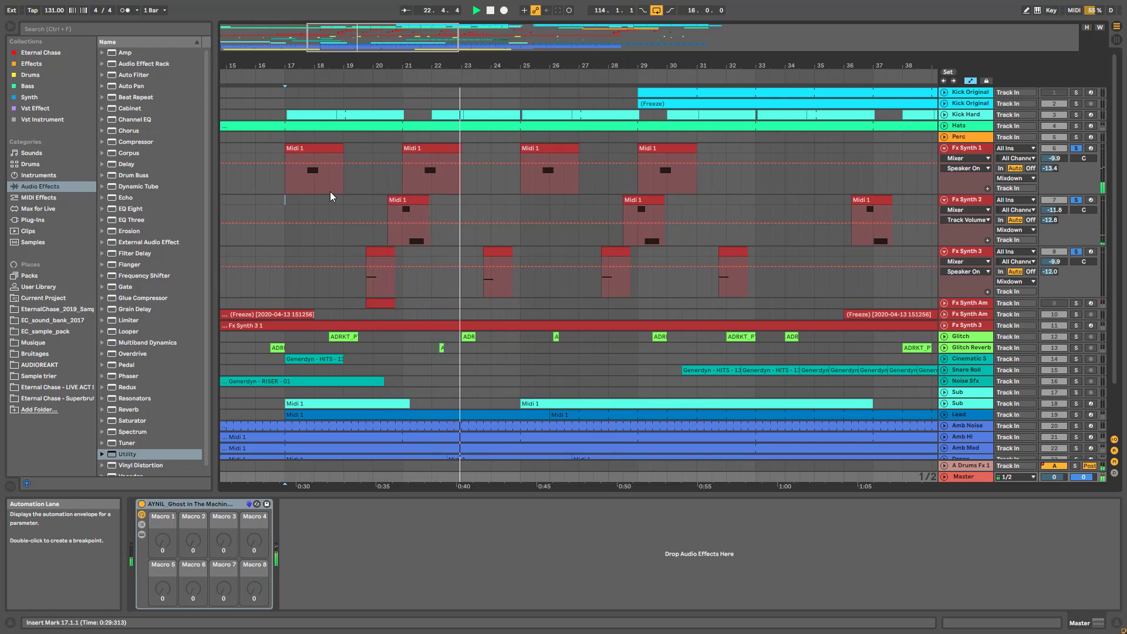
{"action": "key", "text": "space"}
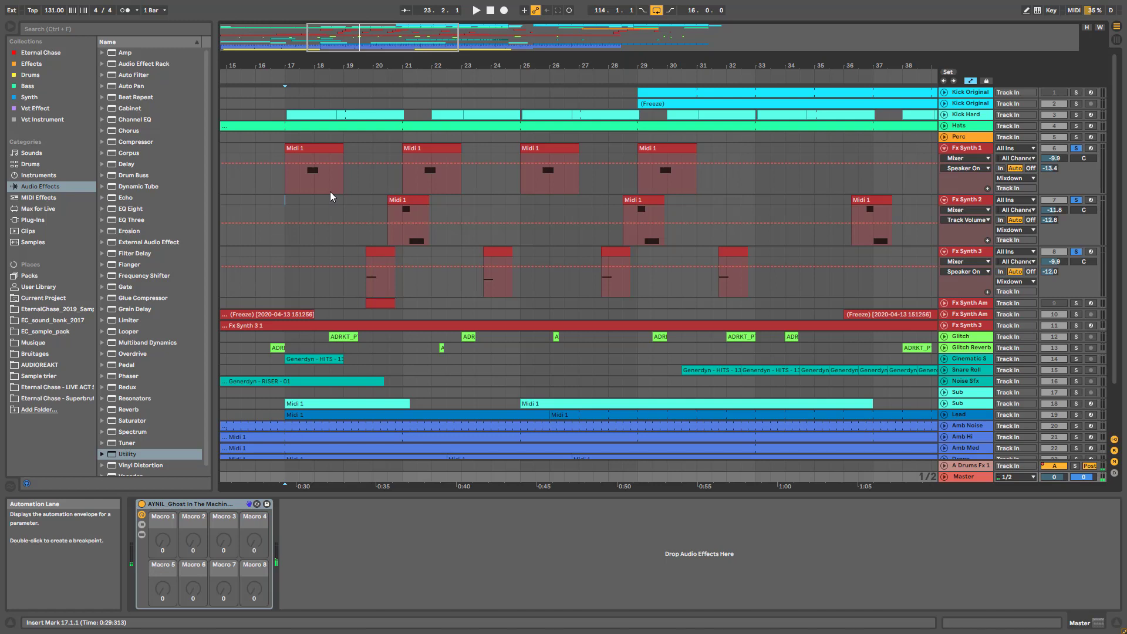
Step: Unsolo the three Fx Synth tracks, set the insert marker at bar 17 and fold the tracks back up
{"action": "left_click", "coordinate": [1078, 150]}
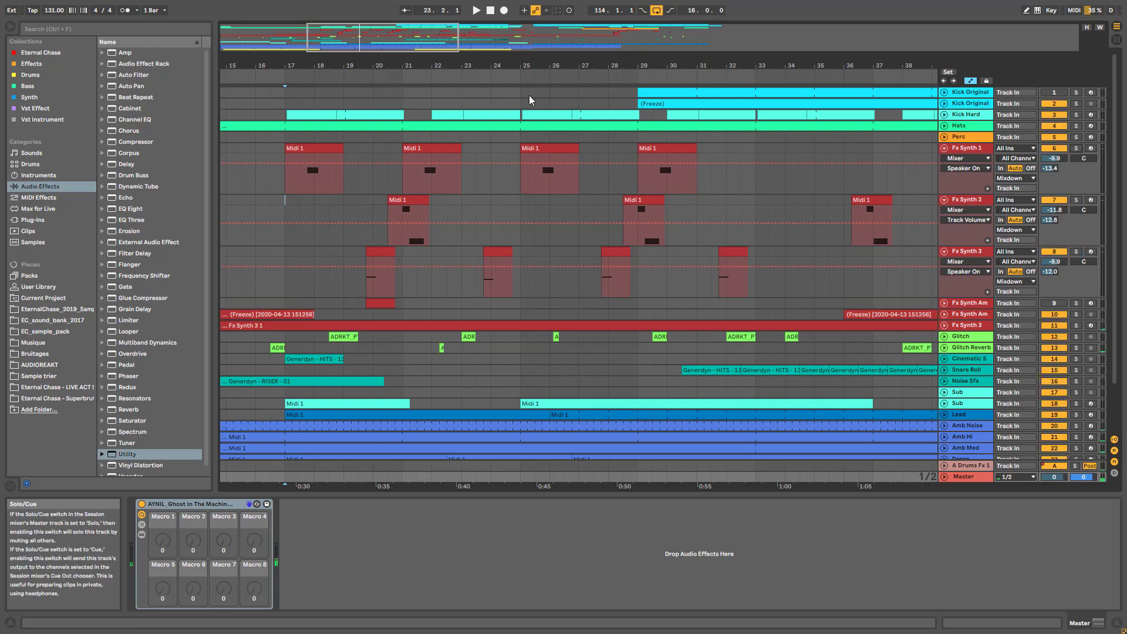
{"action": "left_click", "coordinate": [284, 239]}
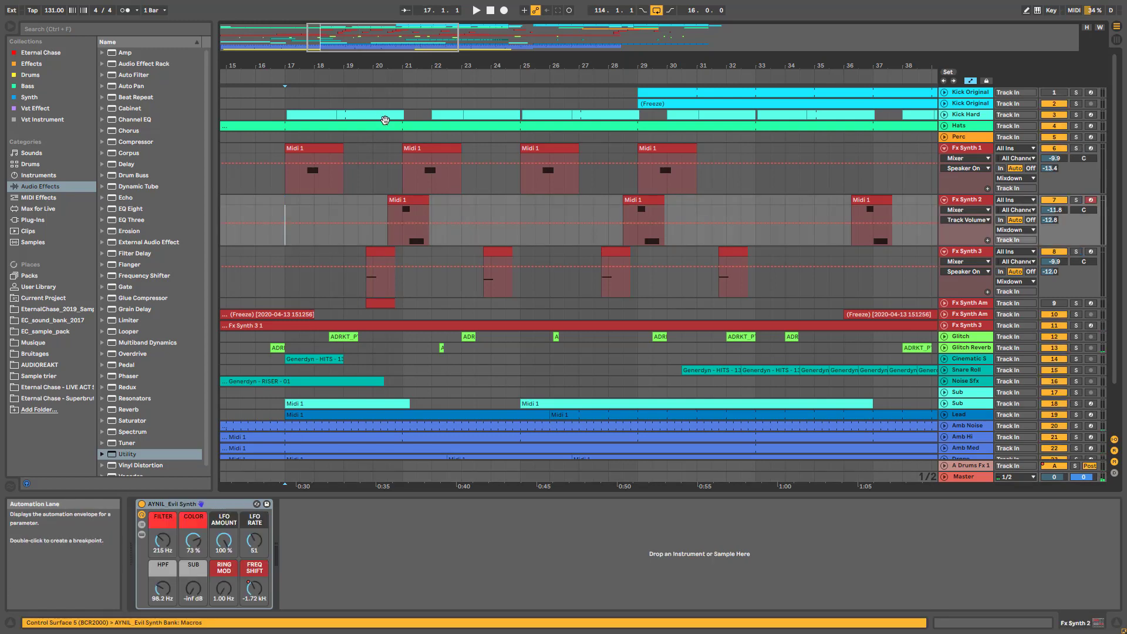
{"action": "left_click", "coordinate": [945, 149]}
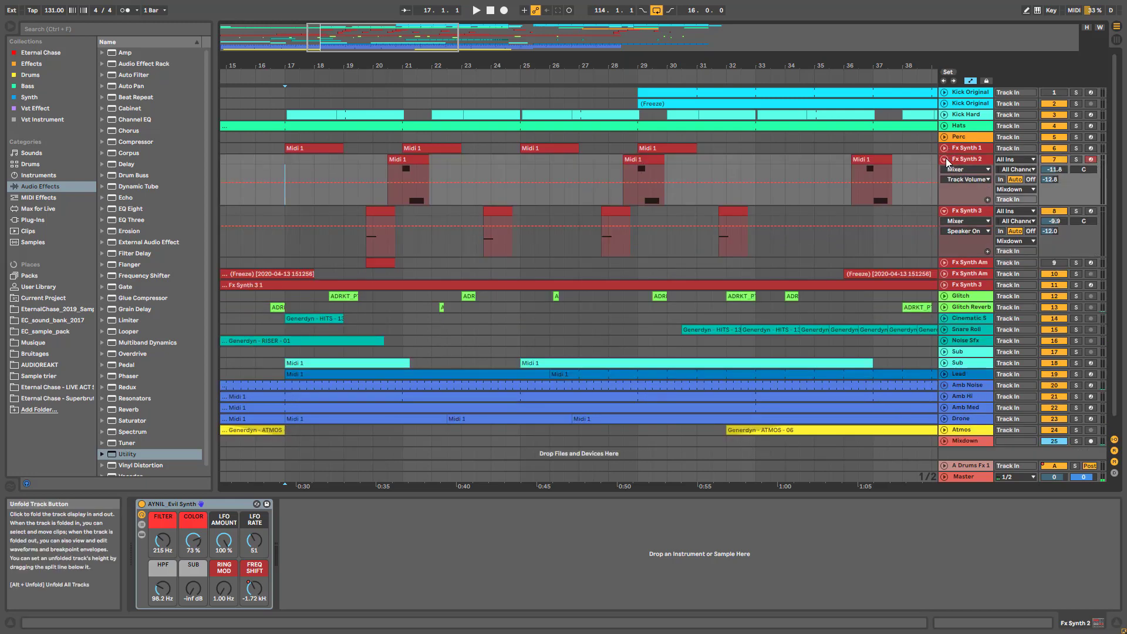
{"action": "left_click", "coordinate": [945, 158]}
{"action": "left_click", "coordinate": [945, 171]}
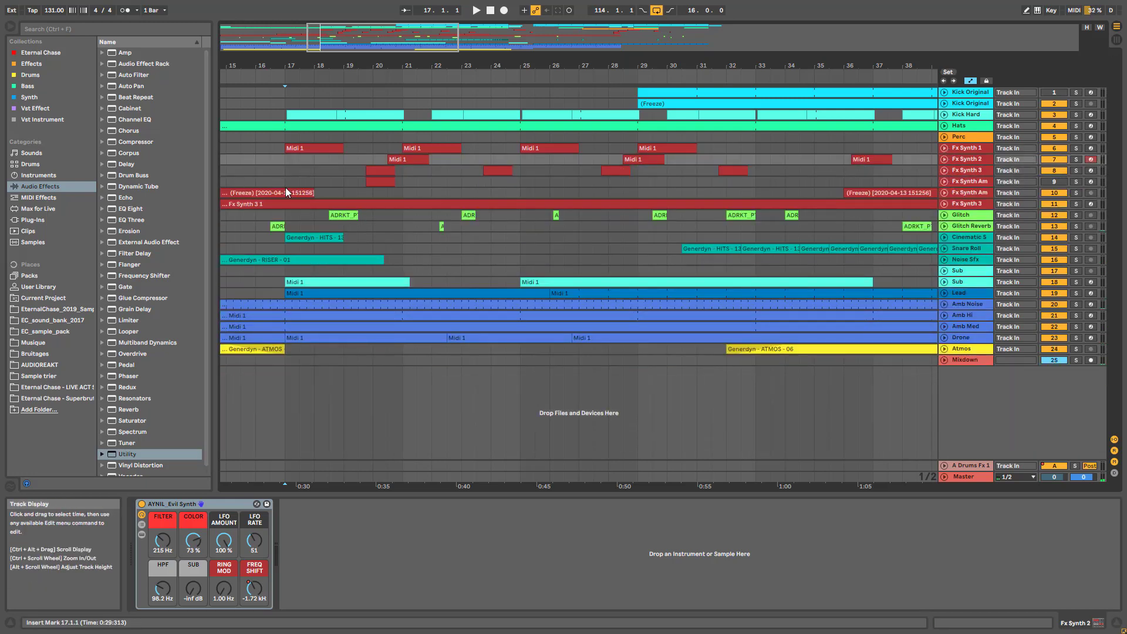
Step: Play the full arrangement from bar 17 with the first Fx Synth 3 track selected, stopping at about bar 25
{"action": "left_click", "coordinate": [286, 171]}
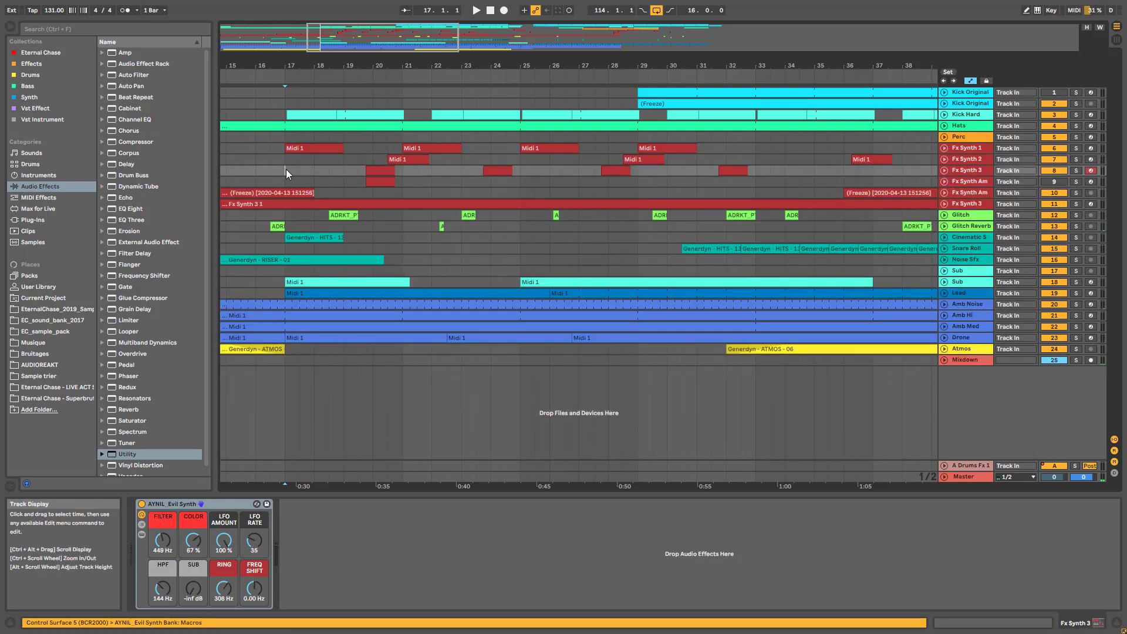
{"action": "key", "text": "space"}
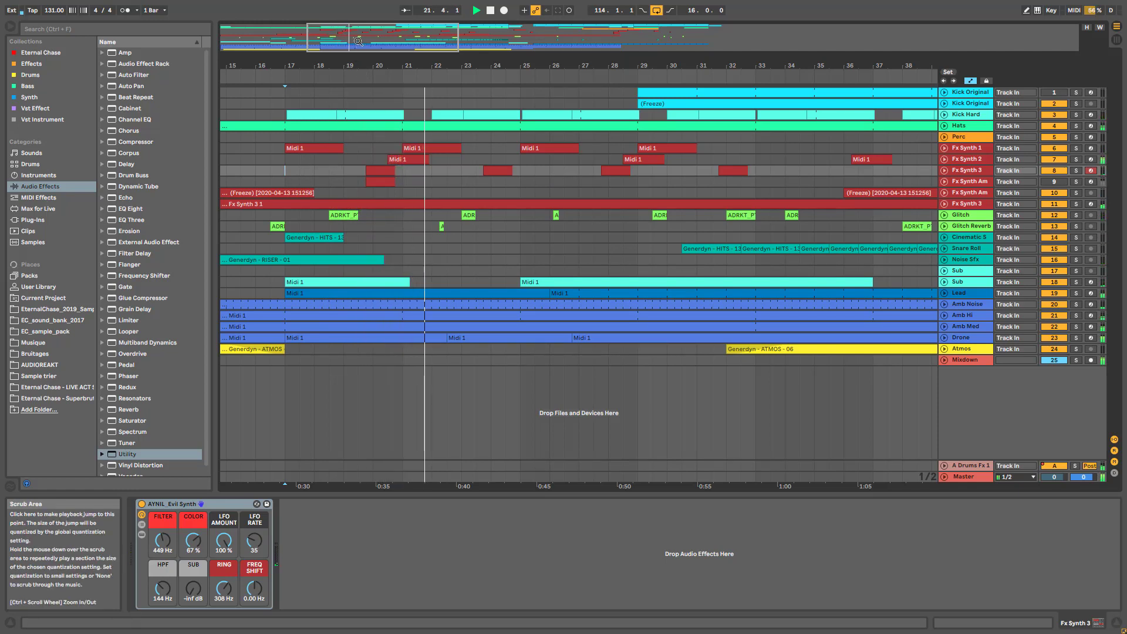
{"action": "left_click_drag", "start_coordinate": [459, 66], "coordinate": [327, 63]}
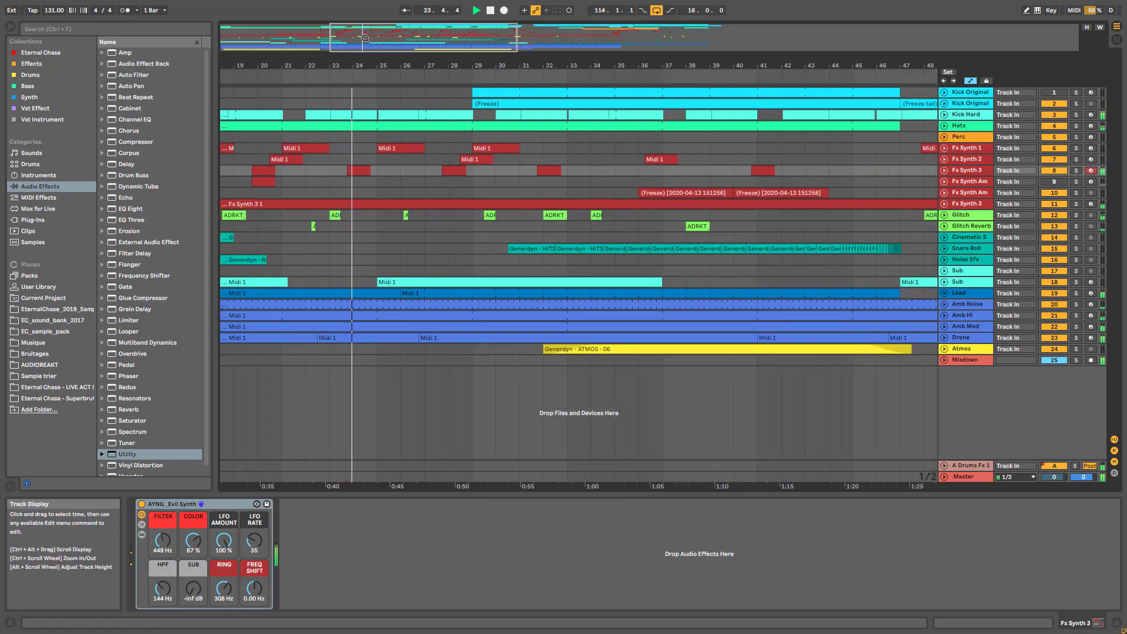
{"action": "left_click_drag", "start_coordinate": [383, 49], "coordinate": [397, 47]}
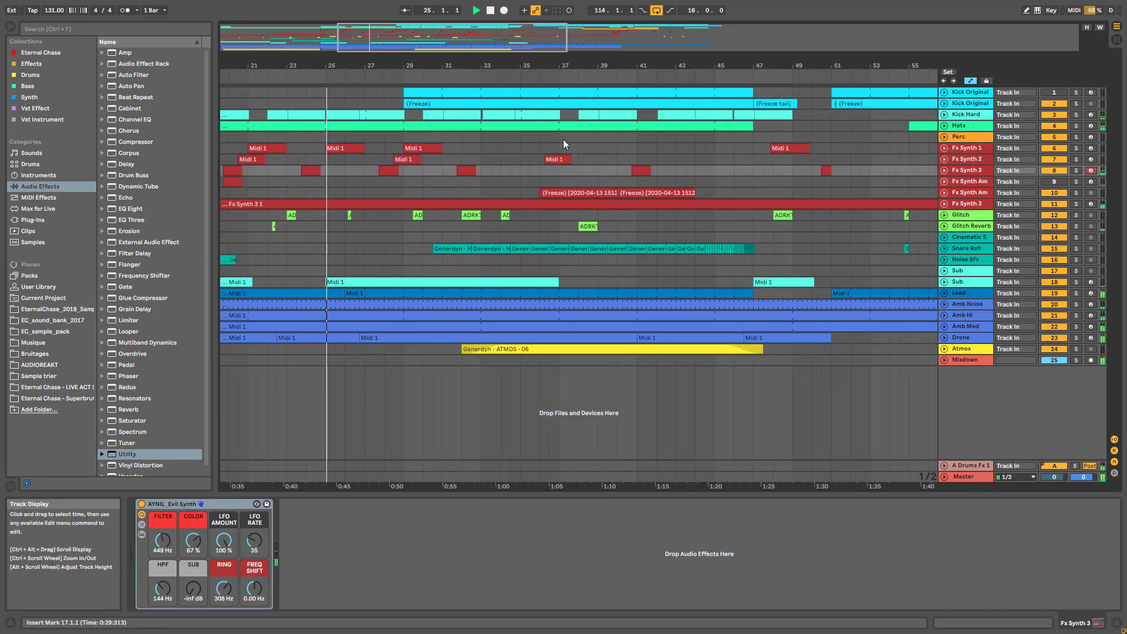
{"action": "key", "text": "space"}
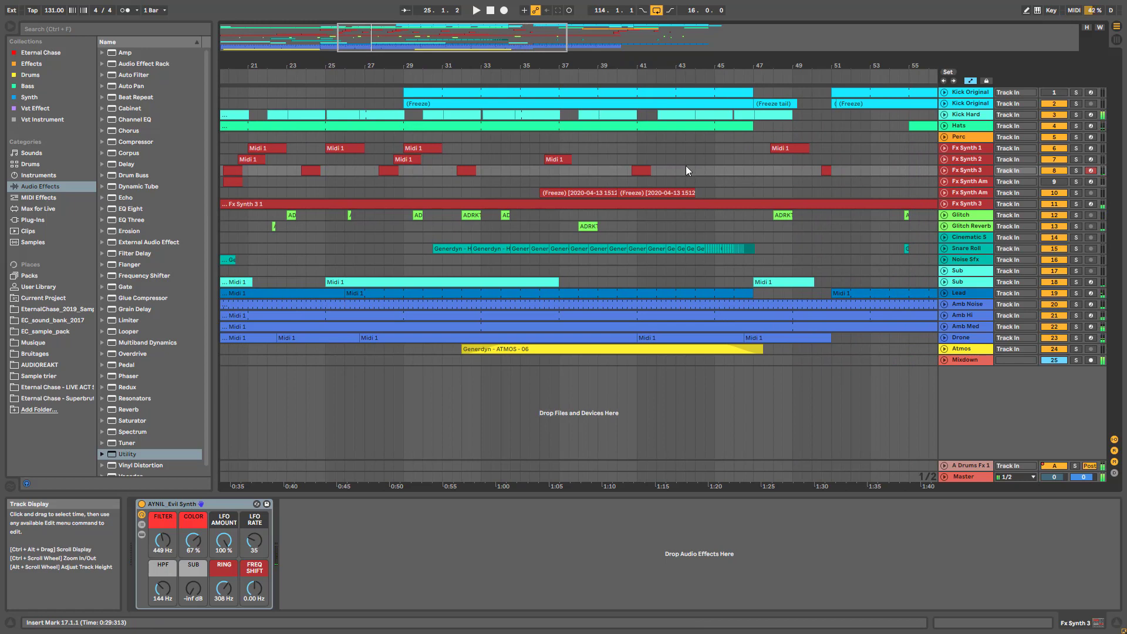
Step: Play the arrangement from just before bar 47 into the following section, stopping at about bar 53
{"action": "left_click", "coordinate": [745, 162]}
{"action": "key", "text": "space"}
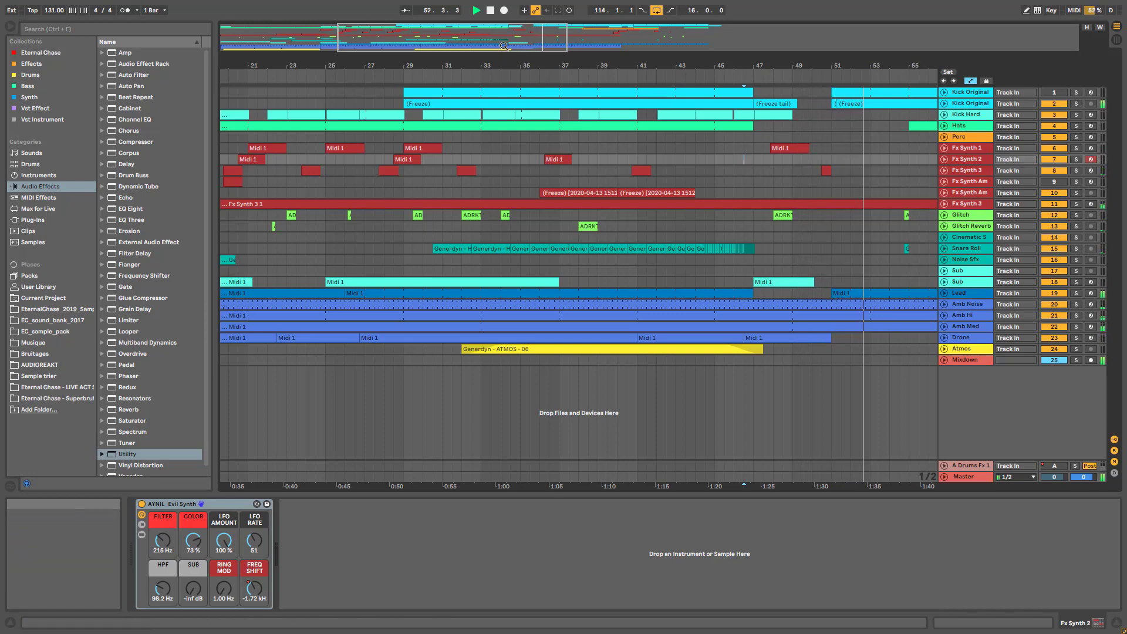
{"action": "left_click_drag", "start_coordinate": [612, 65], "coordinate": [660, 47]}
{"action": "key", "text": "space"}
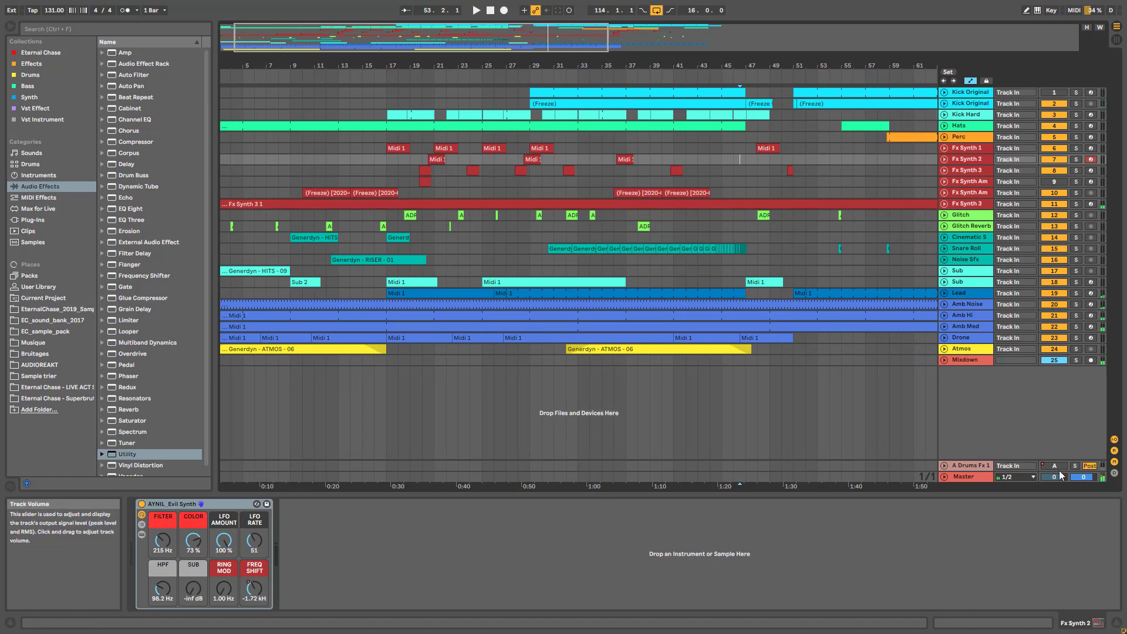
Step: Review the device chains of the first Fx Synth 3 track and the first Kick Original track
{"action": "left_click_drag", "start_coordinate": [511, 36], "coordinate": [513, 46]}
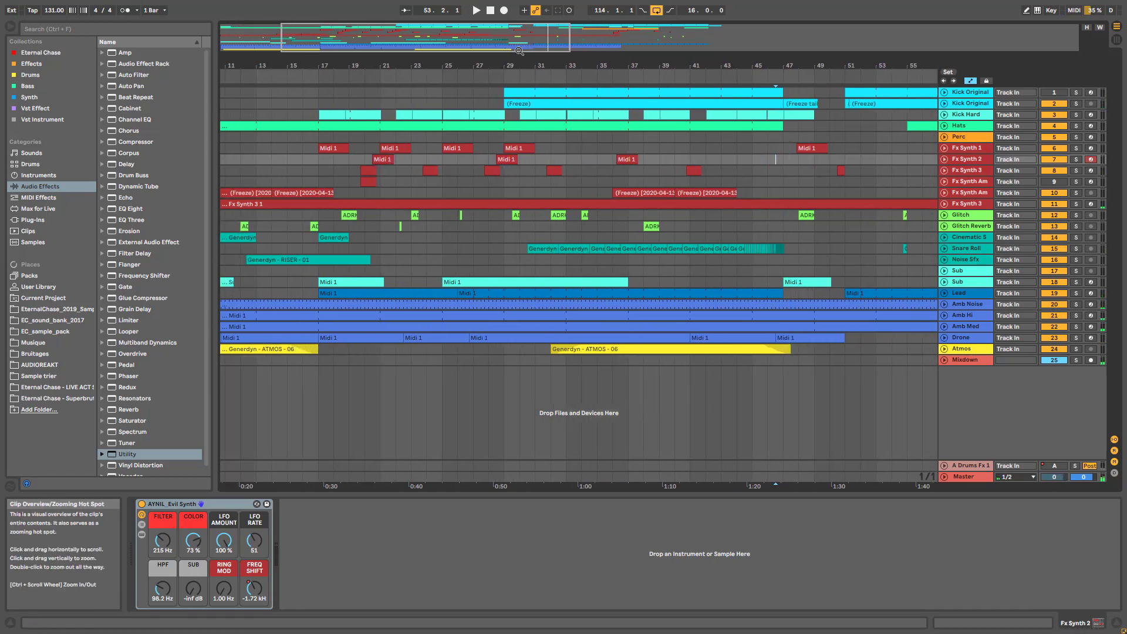
{"action": "left_click", "coordinate": [956, 170]}
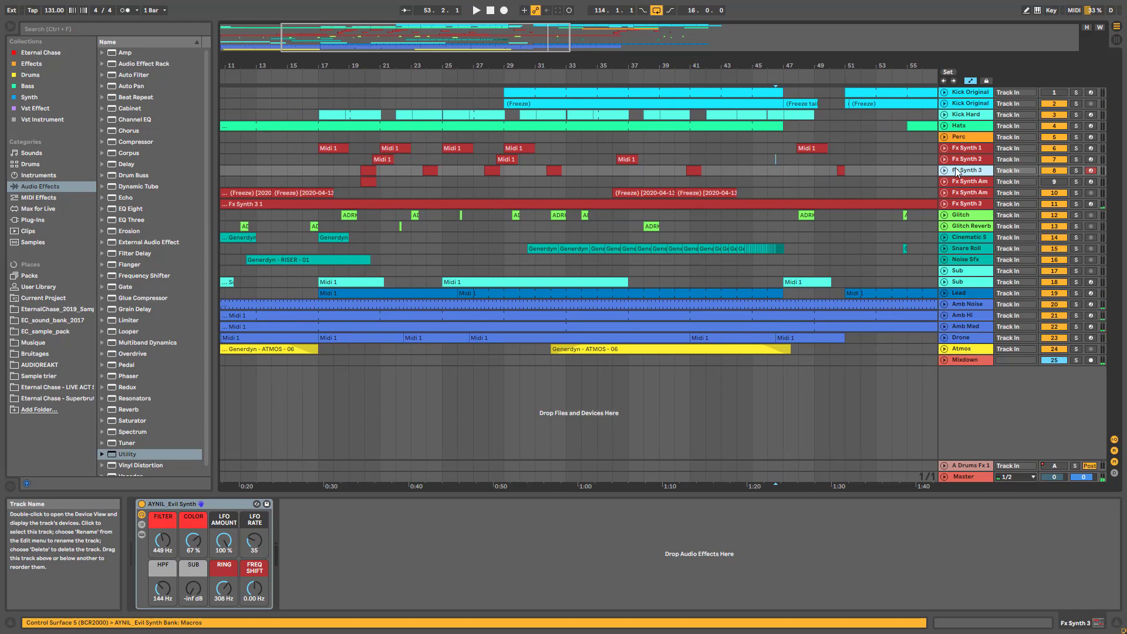
{"action": "left_click", "coordinate": [979, 94]}
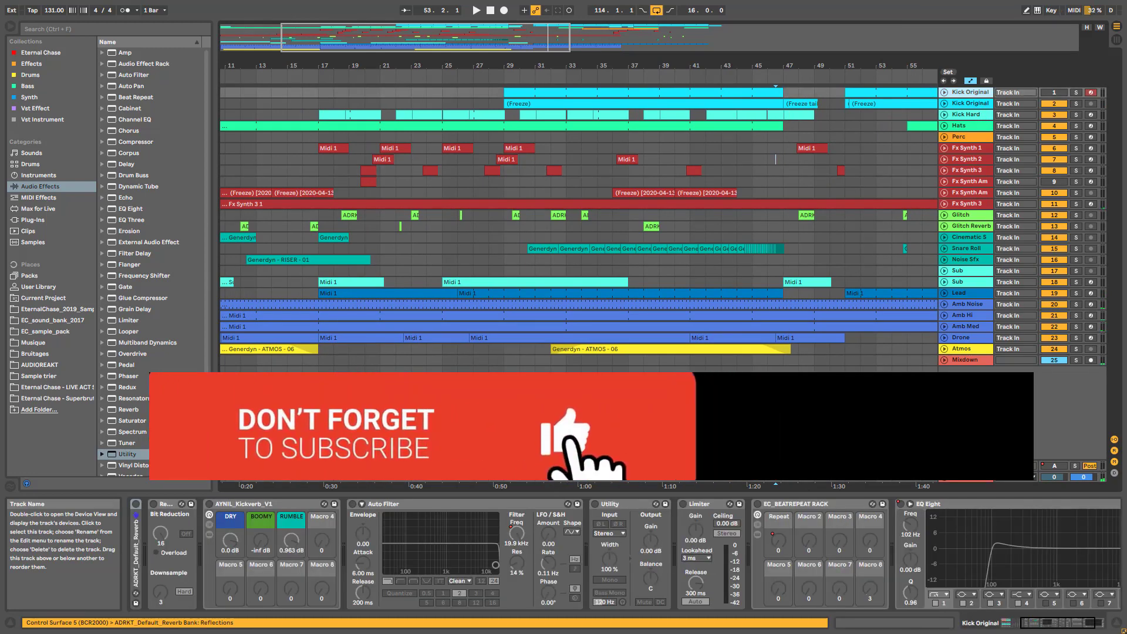
{"action": "left_click_drag", "start_coordinate": [1079, 623], "coordinate": [1049, 623]}
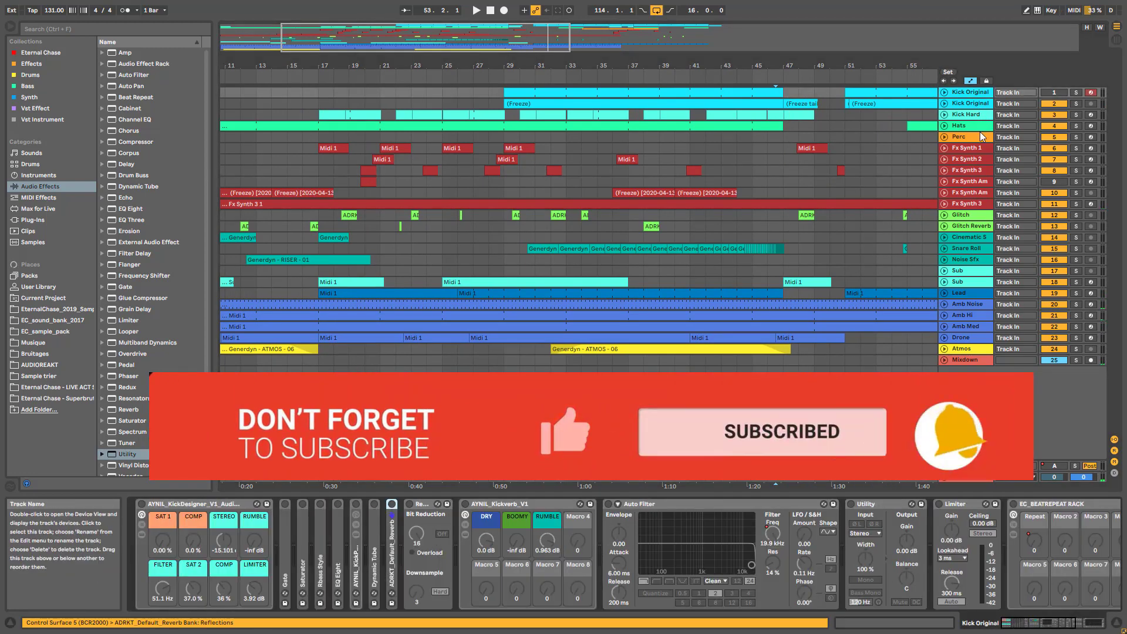
Step: Insert a new MIDI track directly below the first Fx Synth 3 track and load the Wavetable instrument onto it
{"action": "left_click", "coordinate": [960, 171]}
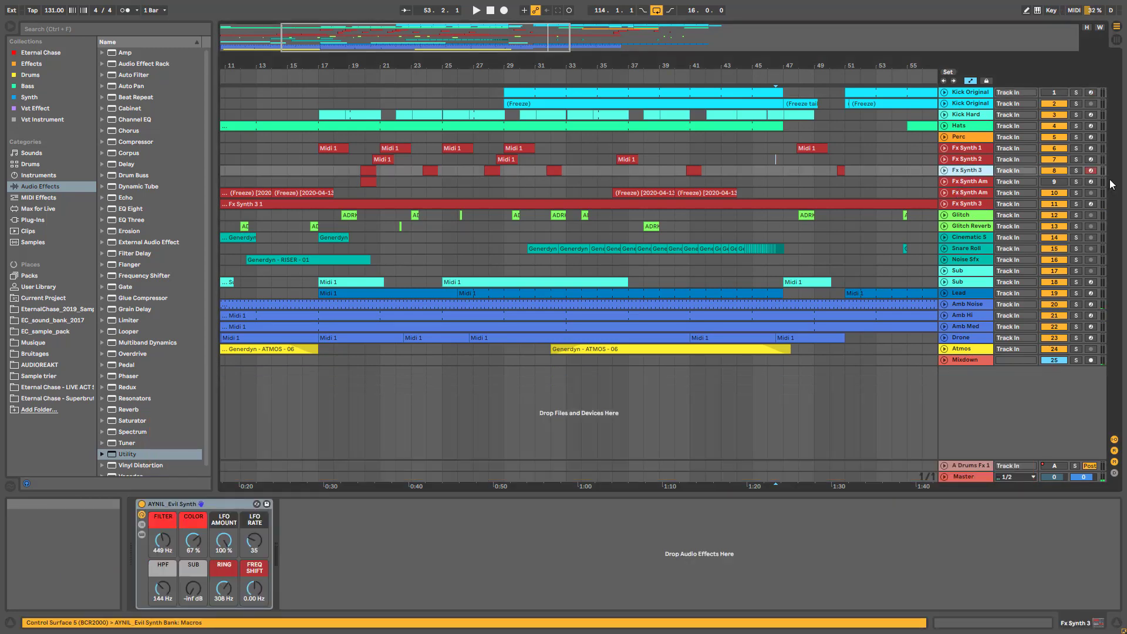
{"action": "key", "text": "ctrl+shift+t"}
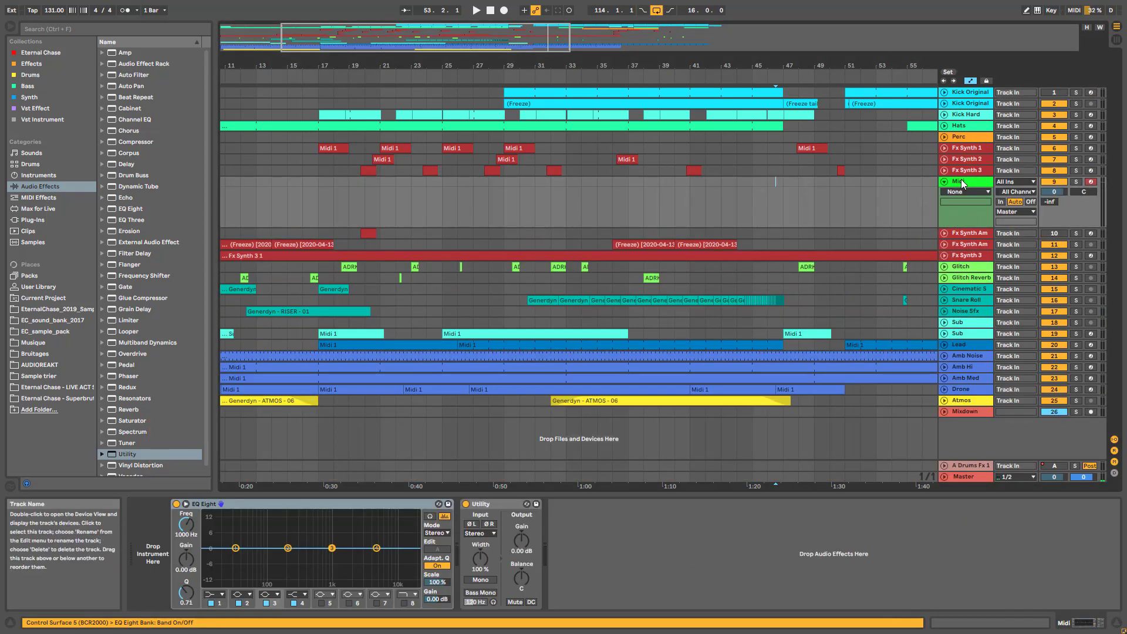
{"action": "left_click", "coordinate": [41, 176]}
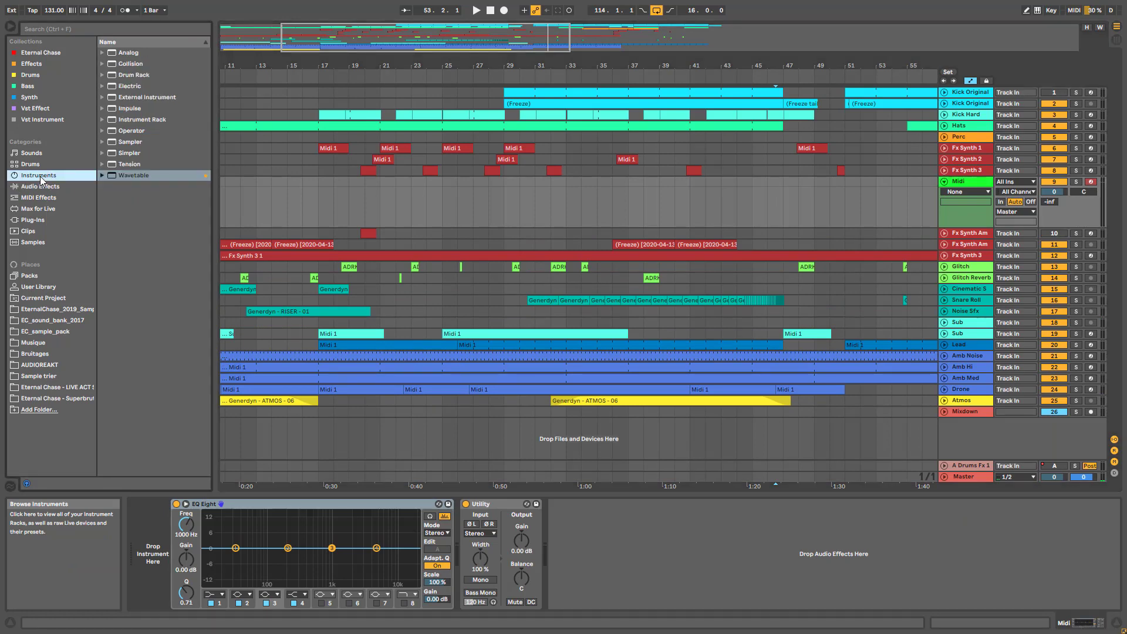
{"action": "left_click", "coordinate": [137, 175]}
{"action": "double_click", "coordinate": [137, 175]}
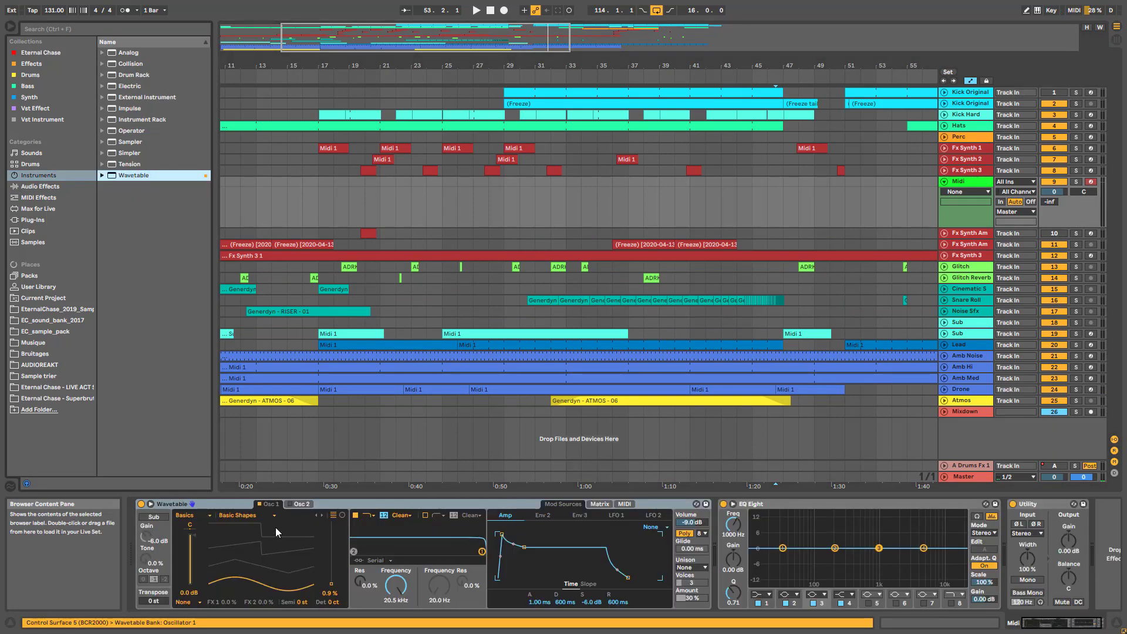
Step: Group the Wavetable device into an Instrument Rack and show the rack's macro controls
{"action": "left_click", "coordinate": [185, 505]}
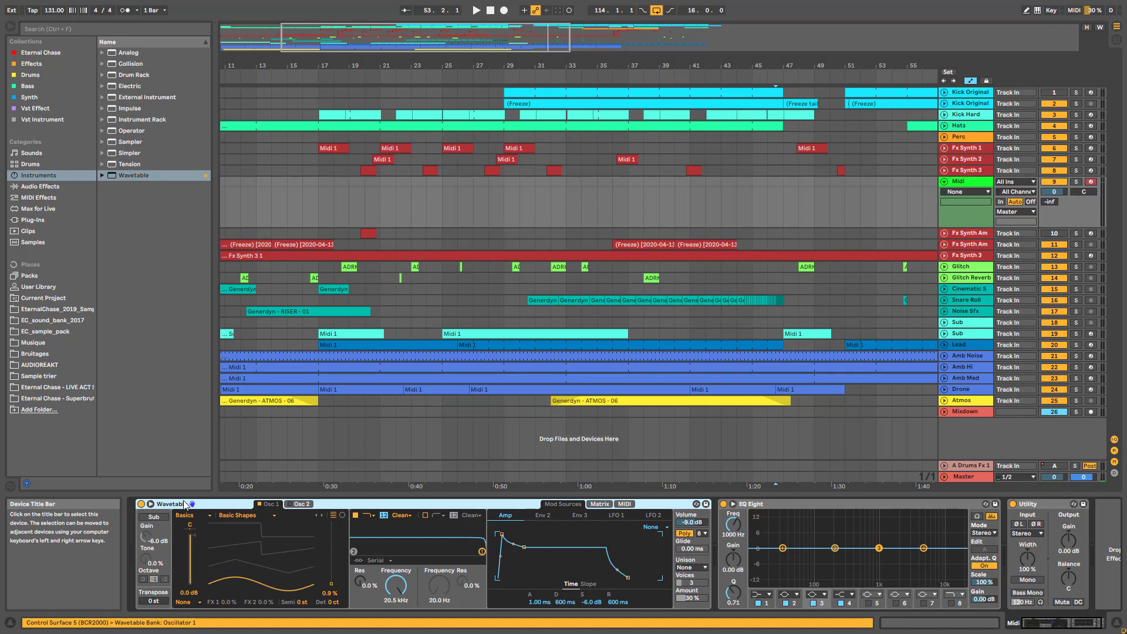
{"action": "key", "text": "ctrl+g"}
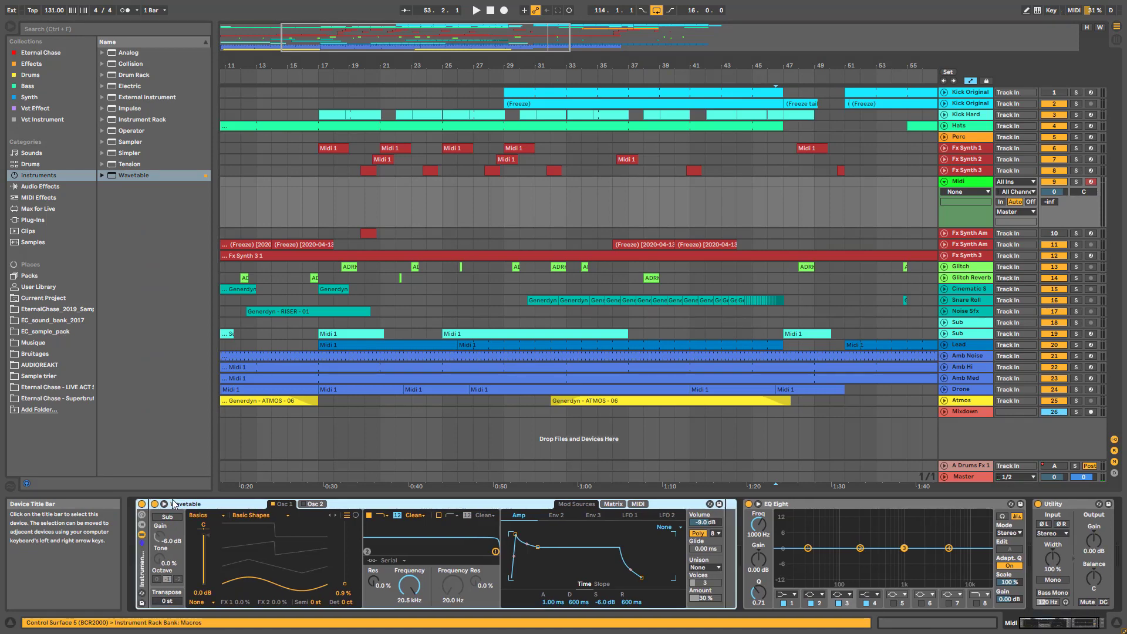
{"action": "left_click", "coordinate": [142, 515]}
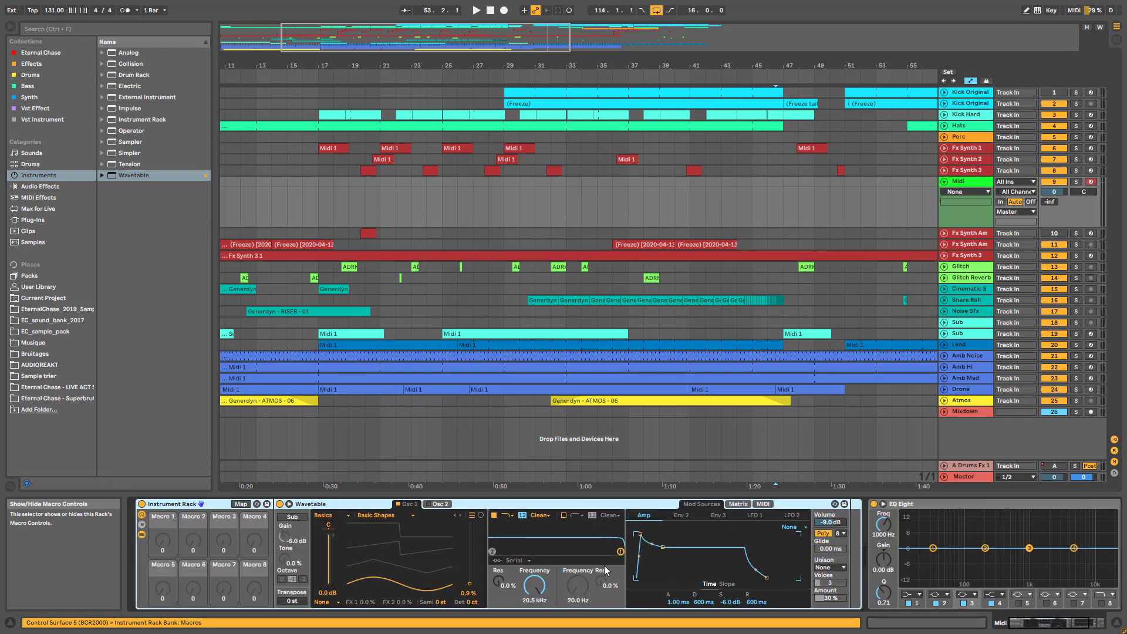
Step: Map the filter 1 frequency to Macro 1 and the oscillator 1 wave position to Macro 2, and raise filter 1 resonance to 101%
{"action": "right_click", "coordinate": [538, 590]}
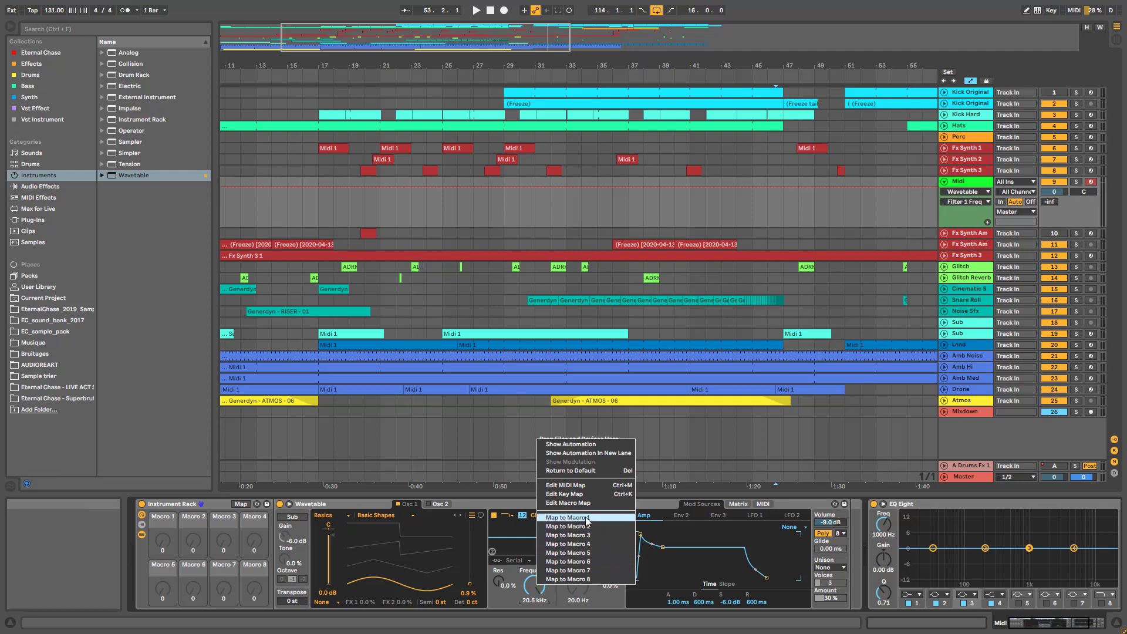
{"action": "left_click", "coordinate": [567, 517]}
{"action": "left_click_drag", "start_coordinate": [496, 583], "coordinate": [496, 561]}
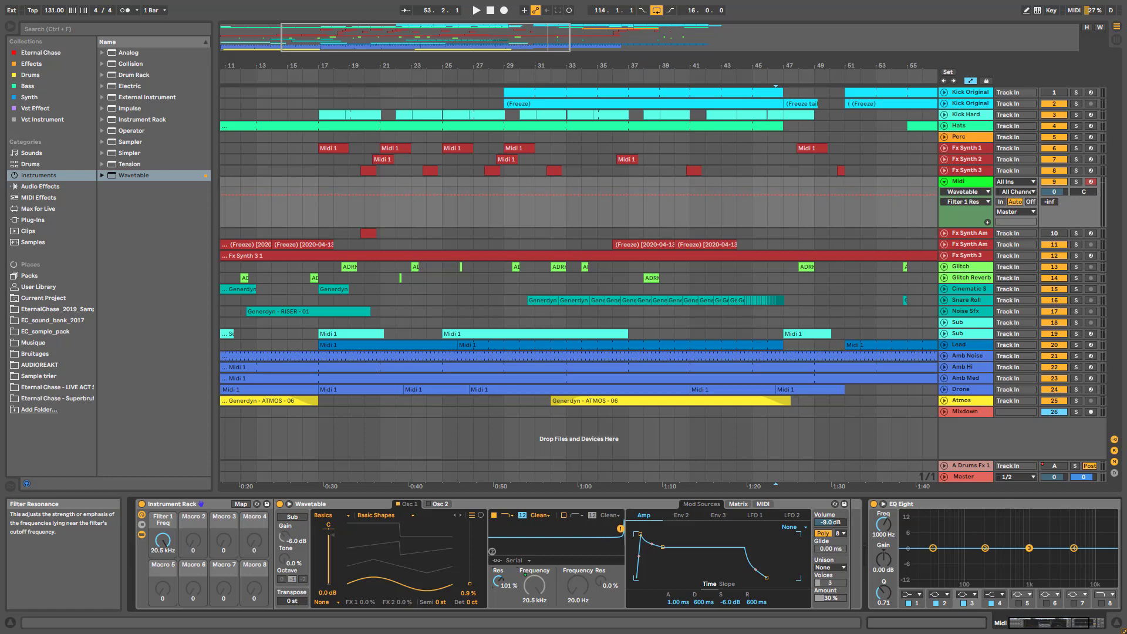
{"action": "right_click", "coordinate": [469, 585]}
{"action": "left_click", "coordinate": [499, 530]}
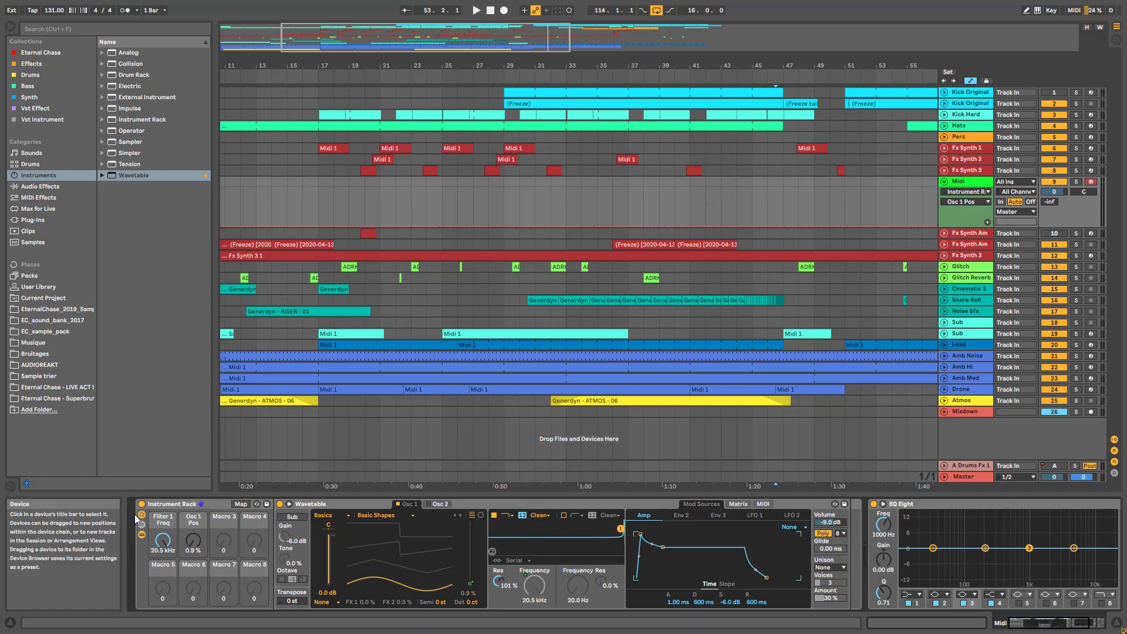
Step: Rename the rack's first macro FILTER and its second macro COLOR
{"action": "left_click", "coordinate": [163, 520]}
{"action": "key", "text": "ctrl+r"}
{"action": "type", "text": "fi"}
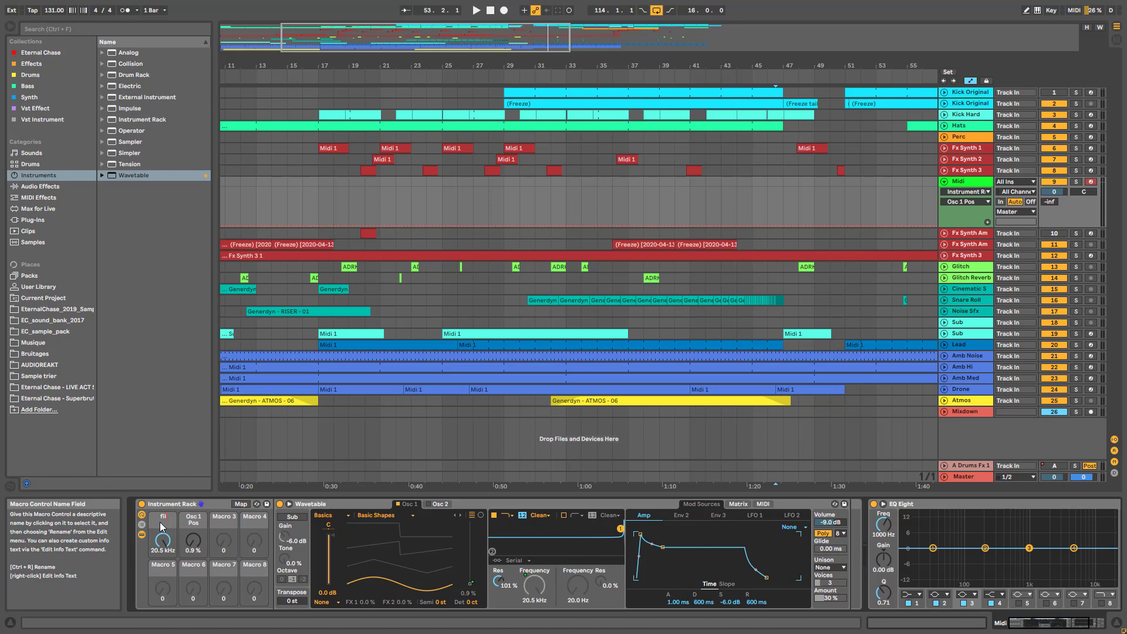
{"action": "key", "text": "Caps_Lock"}
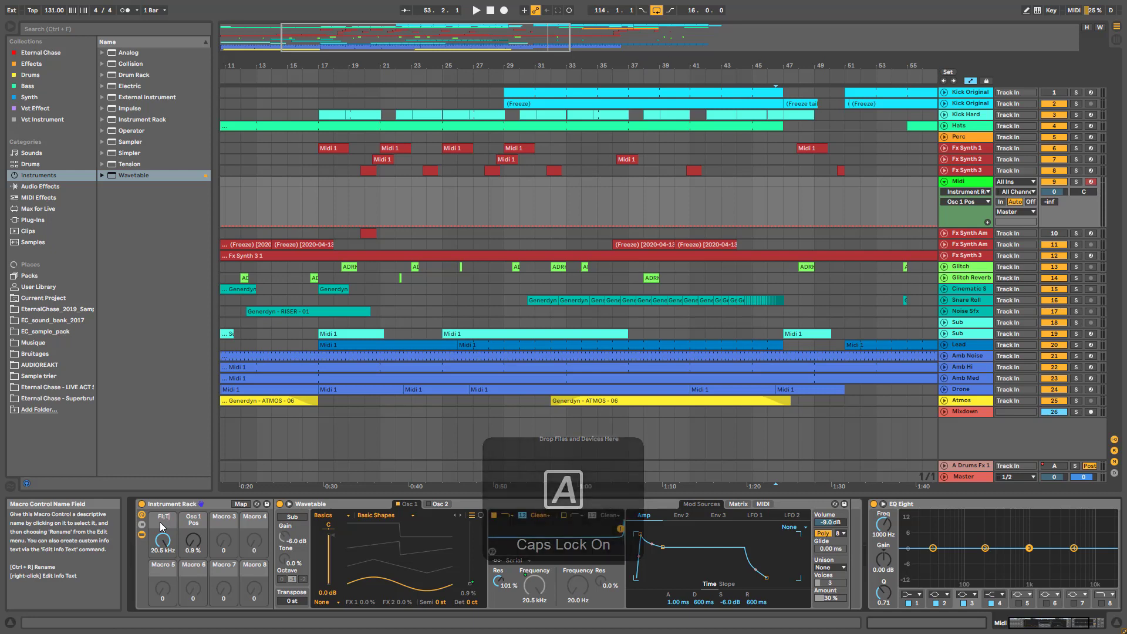
{"action": "type", "text": "FI;TER"}
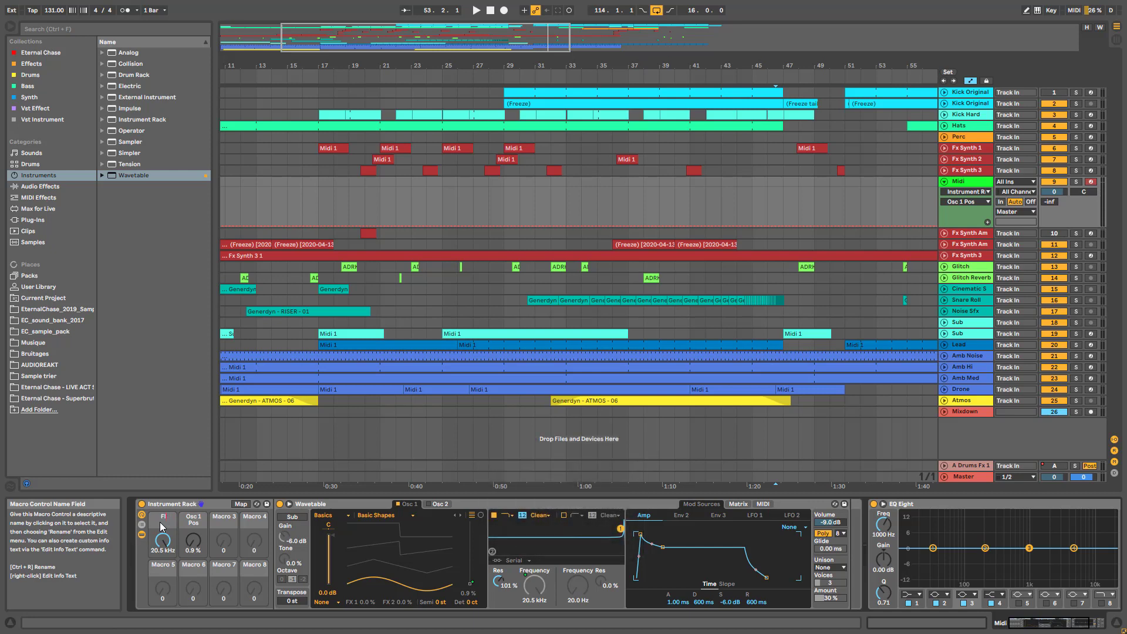
{"action": "key", "text": "Return"}
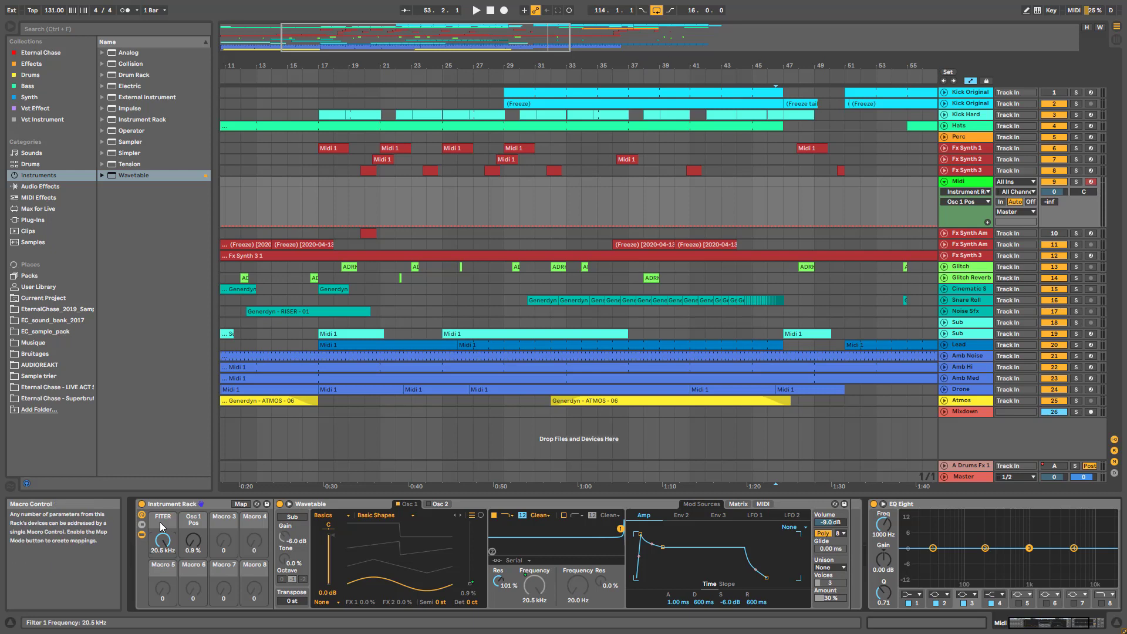
{"action": "left_click", "coordinate": [194, 519]}
{"action": "key", "text": "ctrl+r"}
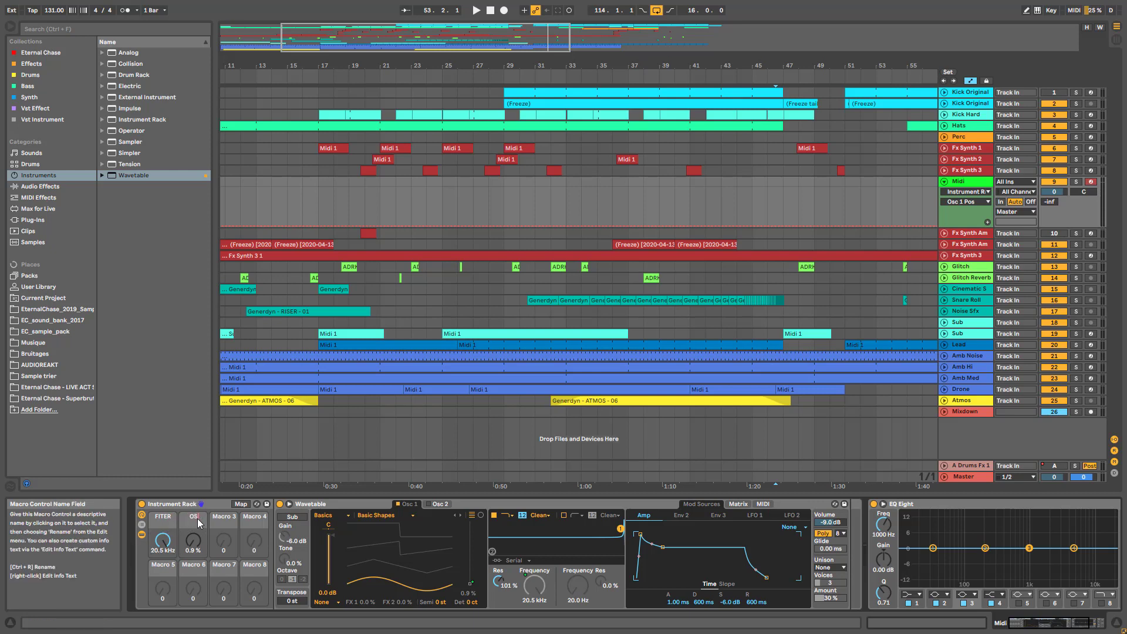
{"action": "type", "text": "OLOR"}
{"action": "key", "text": "Return"}
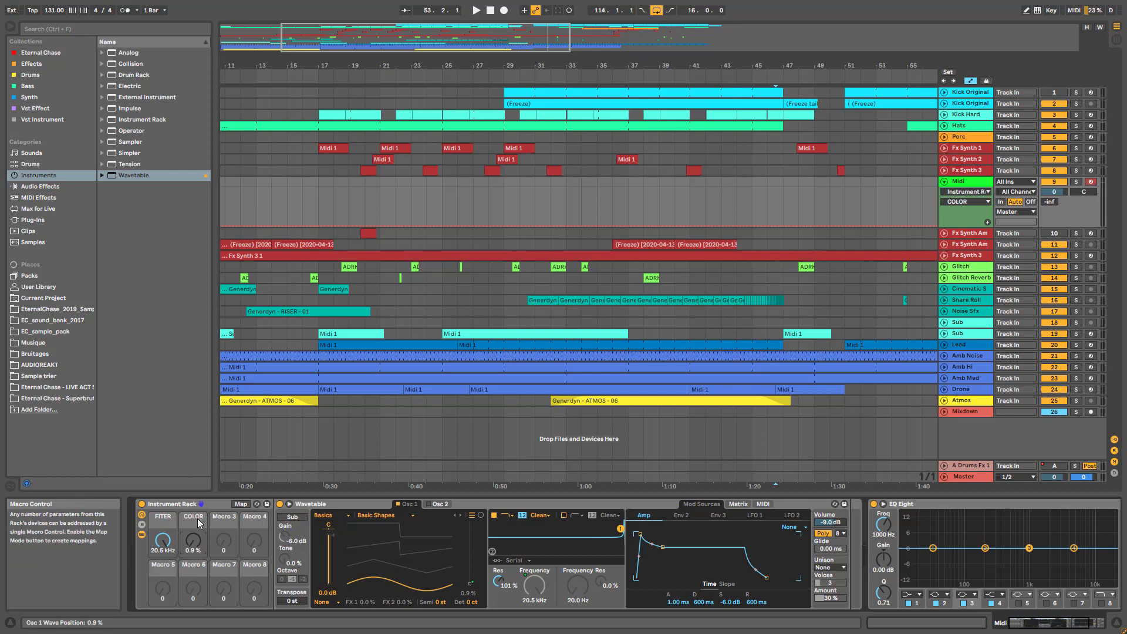
{"action": "left_click", "coordinate": [163, 522]}
{"action": "key", "text": "ctrl+r"}
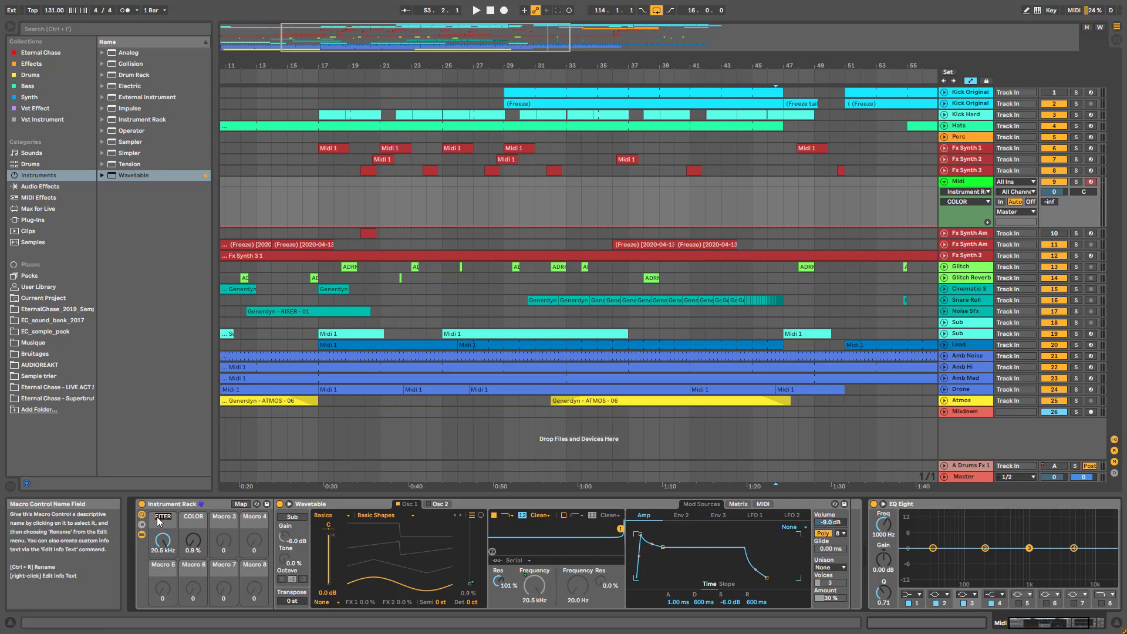
{"action": "left_click", "coordinate": [159, 518]}
{"action": "type", "text": "L"}
{"action": "left_click", "coordinate": [305, 503]}
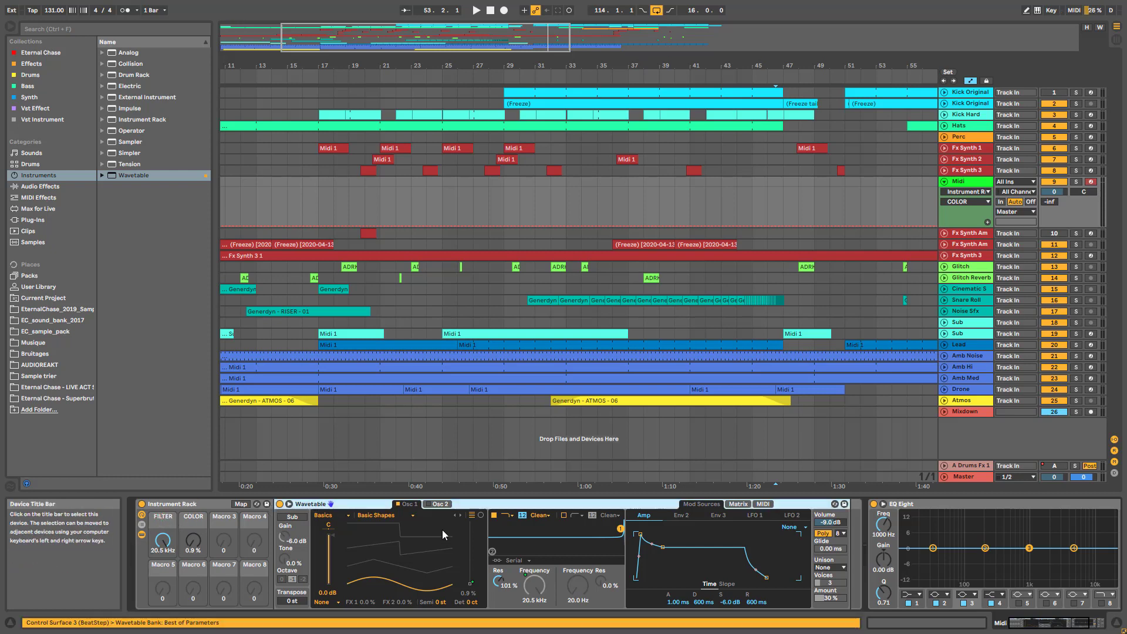
Step: Switch Wavetable's filter 1 circuit to OSR and set its drive to 11.3 dB
{"action": "left_click", "coordinate": [539, 515]}
{"action": "left_click", "coordinate": [537, 533]}
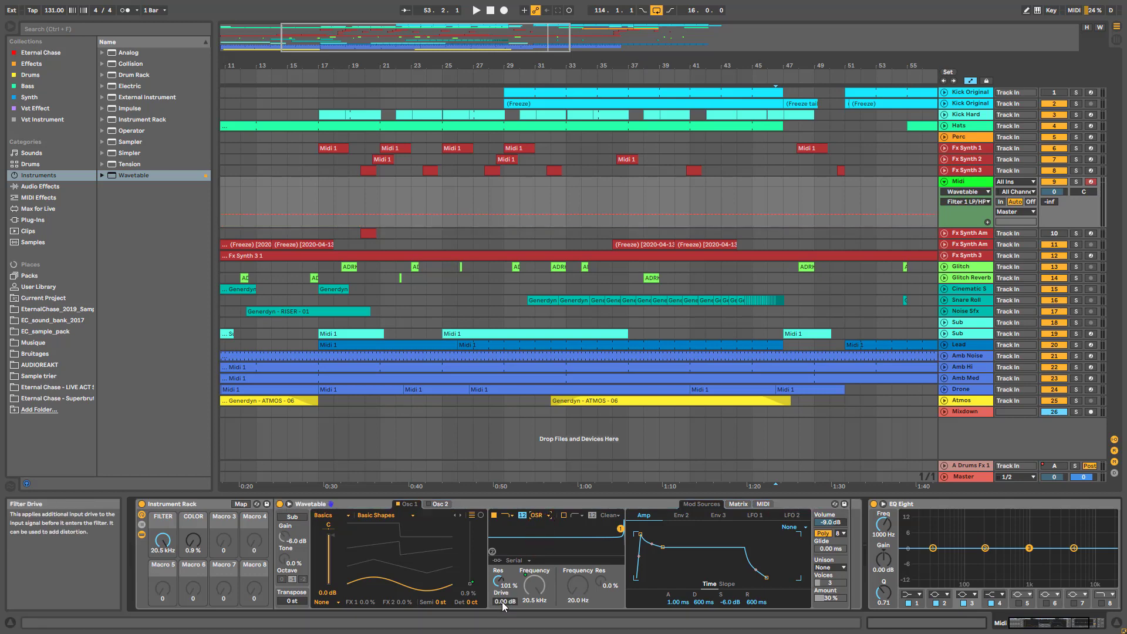
{"action": "left_click_drag", "start_coordinate": [505, 601], "coordinate": [505, 598]}
Step: Set the COLOR macro to 67% and the amp envelope to -1.6 dB sustain and 192 ms release
{"action": "left_click", "coordinate": [470, 583]}
{"action": "left_click_drag", "start_coordinate": [194, 546], "coordinate": [194, 505]}
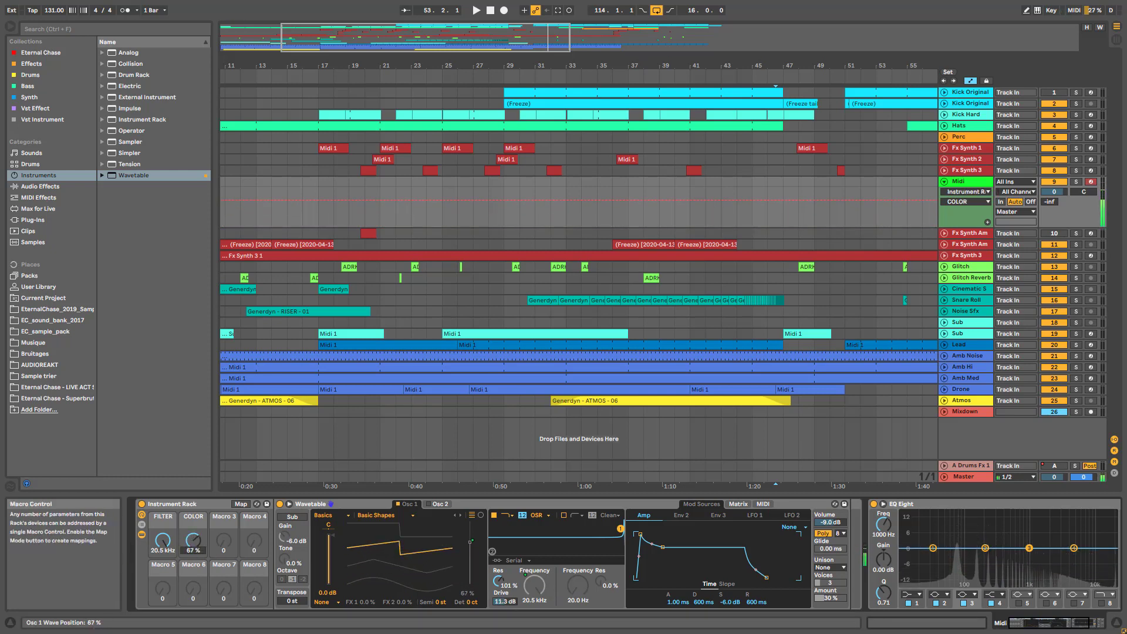
{"action": "left_click_drag", "start_coordinate": [763, 601], "coordinate": [731, 592]}
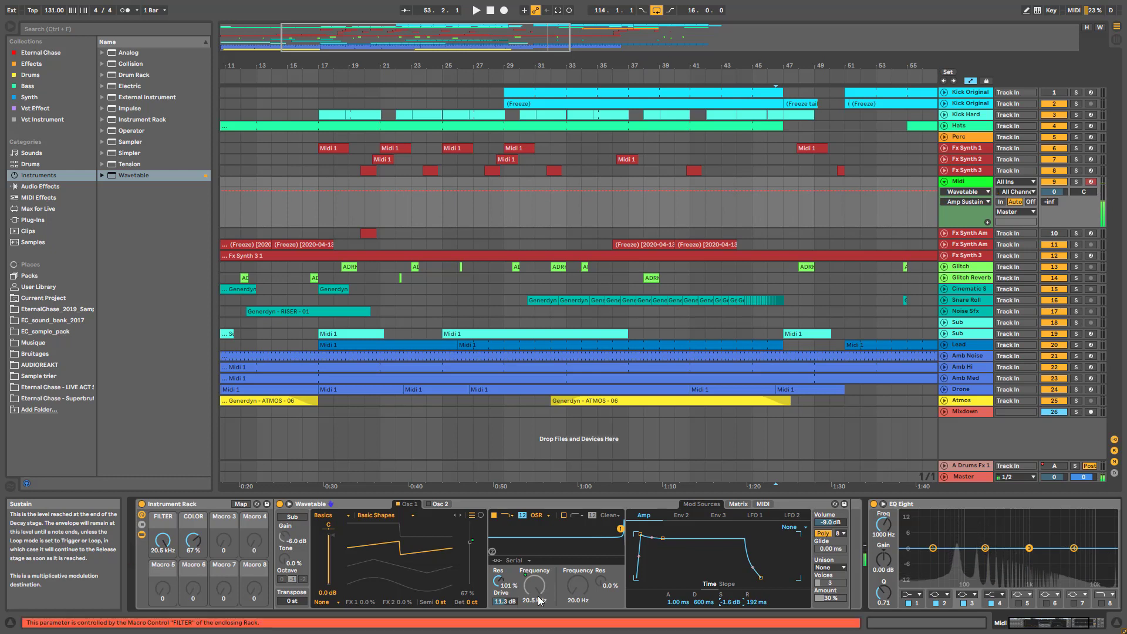
Step: Lower the FILTER macro to 290 Hz and assign Envelope 2 to modulate the filter 1 frequency, with the Env 2 settings shown
{"action": "left_click_drag", "start_coordinate": [163, 540], "coordinate": [162, 594]}
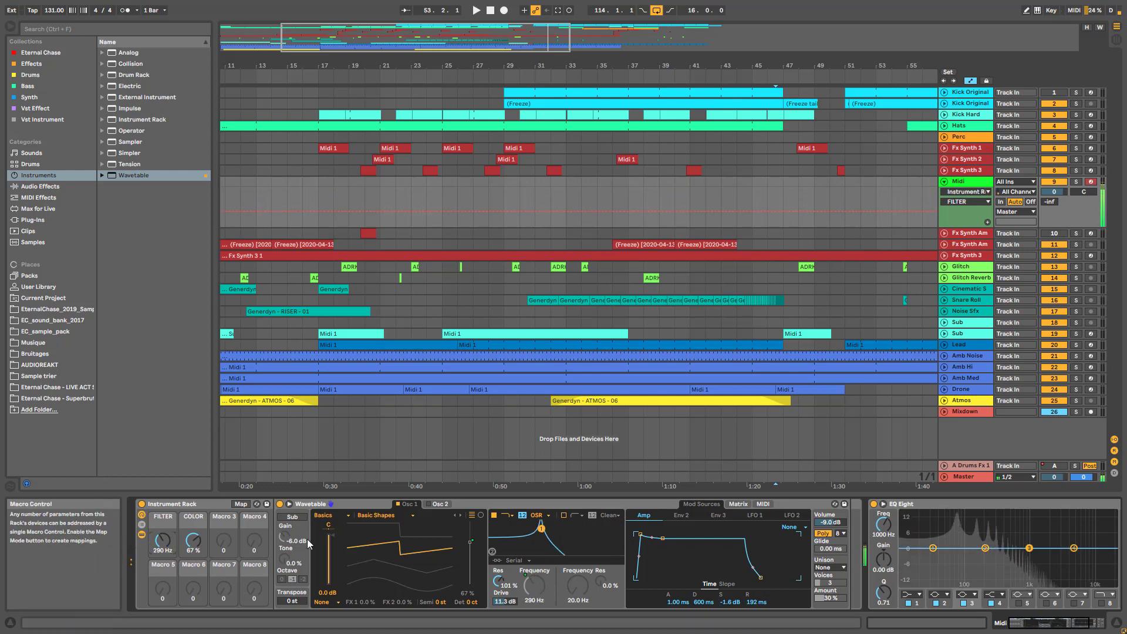
{"action": "left_click", "coordinate": [739, 504]}
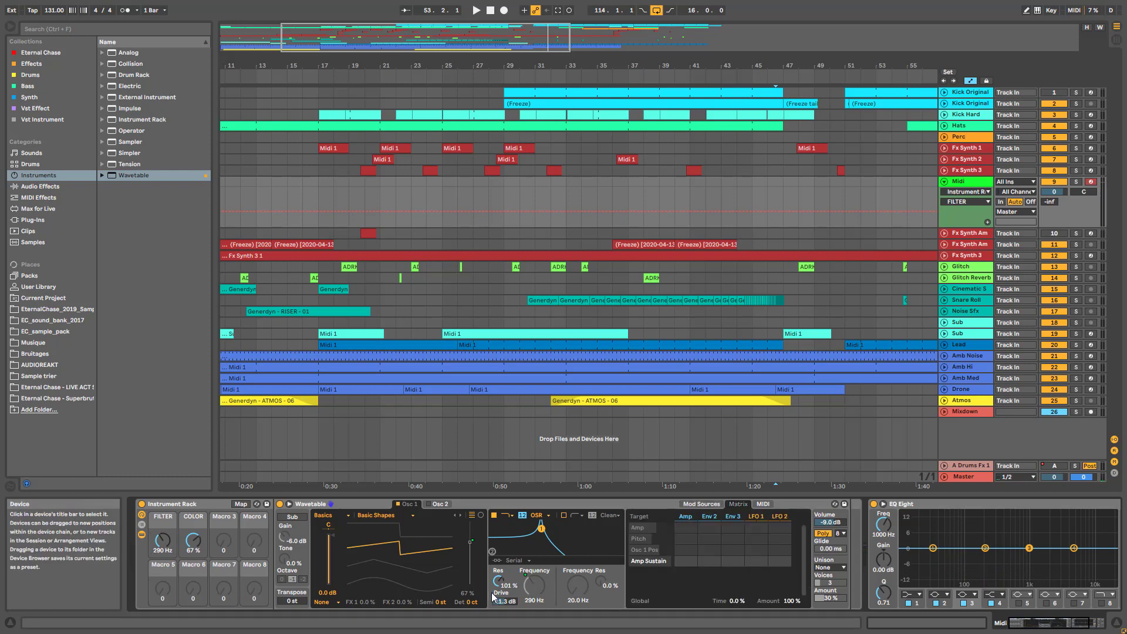
{"action": "left_click", "coordinate": [536, 594]}
{"action": "left_click", "coordinate": [537, 595]}
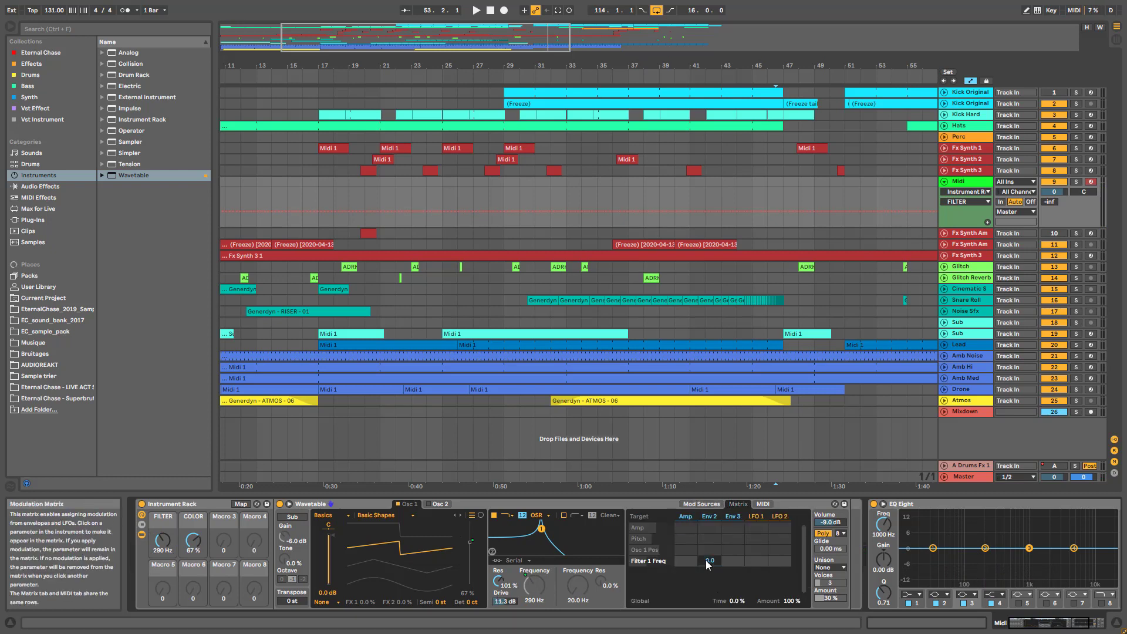
{"action": "left_click_drag", "start_coordinate": [709, 561], "coordinate": [710, 557]}
{"action": "left_click", "coordinate": [701, 504]}
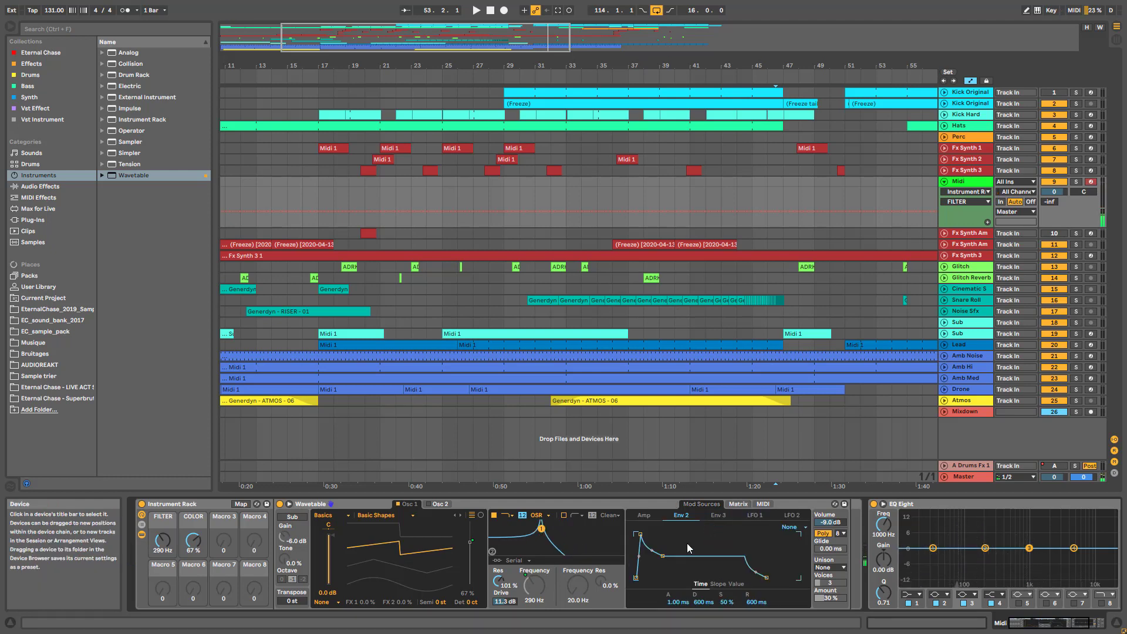
{"action": "left_click", "coordinate": [547, 584]}
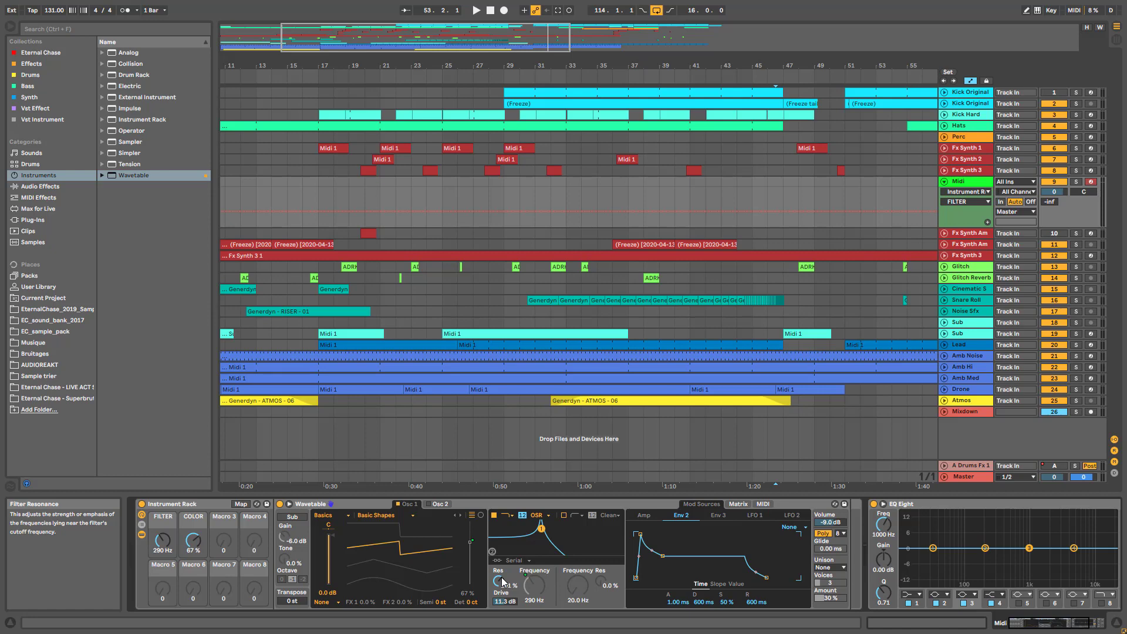
Step: Load AYNIL_FatSynth.adg from the Synth collection with LOUD at 67, and lower Wavetable's volume to -29 dB
{"action": "left_click", "coordinate": [30, 96]}
{"action": "left_click", "coordinate": [143, 242]}
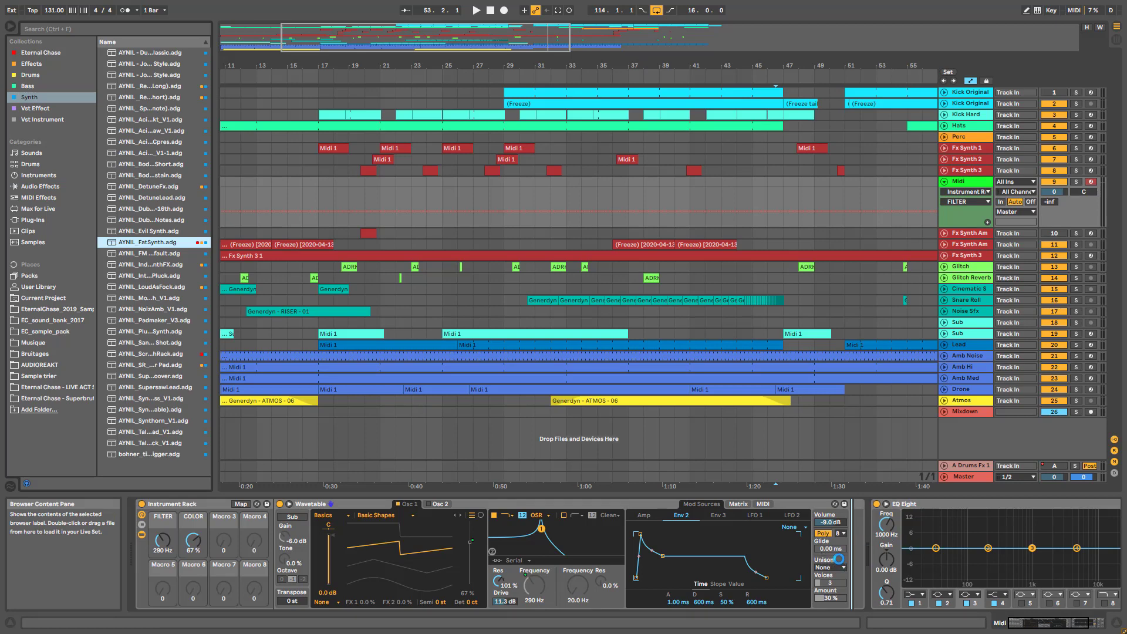
{"action": "double_click", "coordinate": [143, 242]}
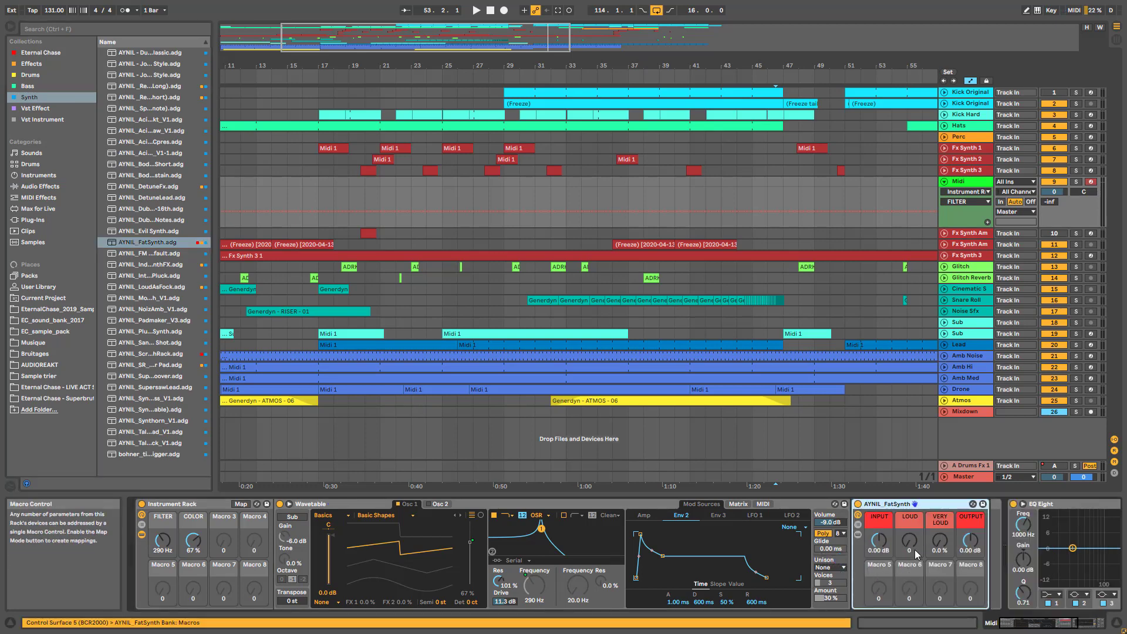
{"action": "left_click_drag", "start_coordinate": [914, 549], "coordinate": [914, 510]}
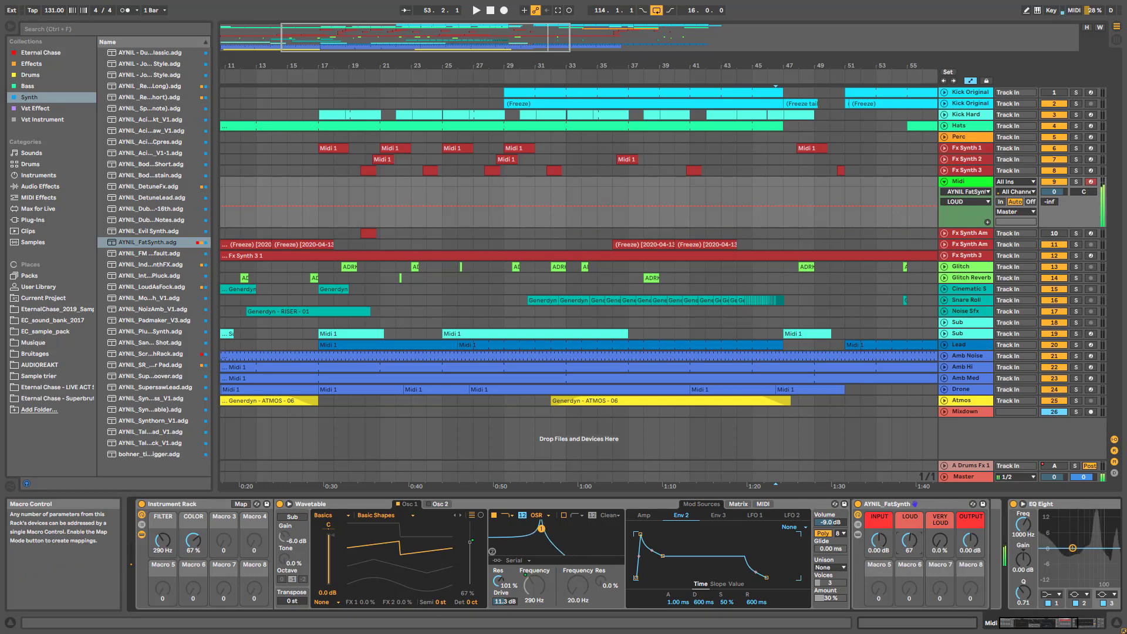
{"action": "mouse_move", "coordinate": [830, 523]}
{"action": "left_mouse_down"}
{"action": "mouse_move", "coordinate": [830, 543]}
{"action": "mouse_move", "coordinate": [837, 531]}
{"action": "left_mouse_up"}
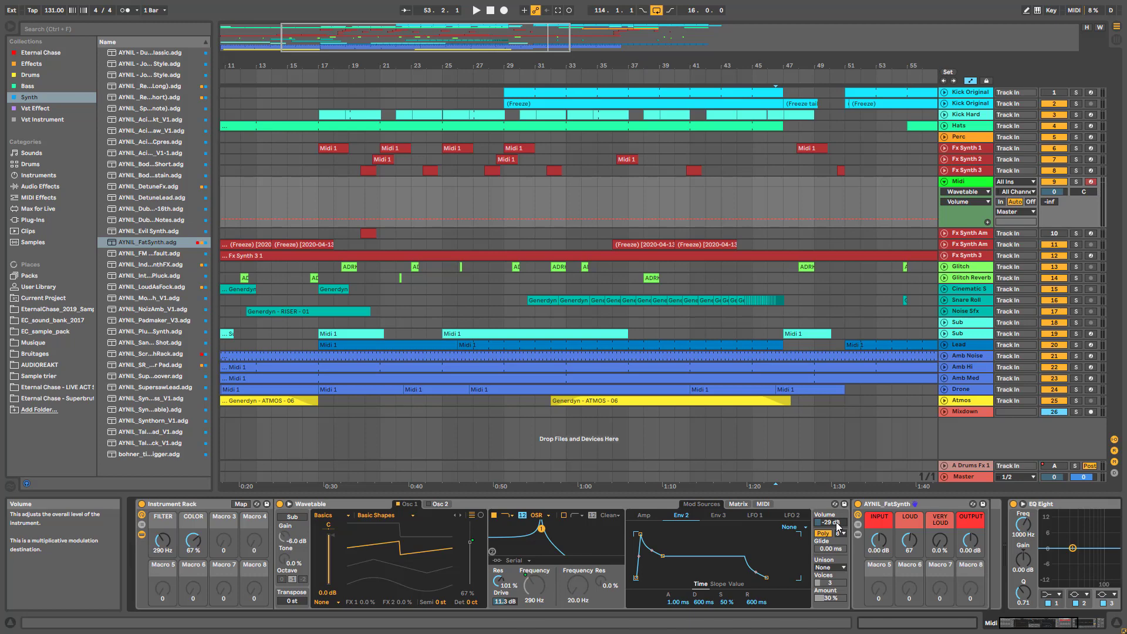
Step: Add a Reverb with a 1.76 s decay time after the FatSynth rack, followed by a Limiter
{"action": "left_click", "coordinate": [40, 186]}
{"action": "scroll", "coordinate": [141, 440], "scroll_direction": "down", "scroll_amount": 1}
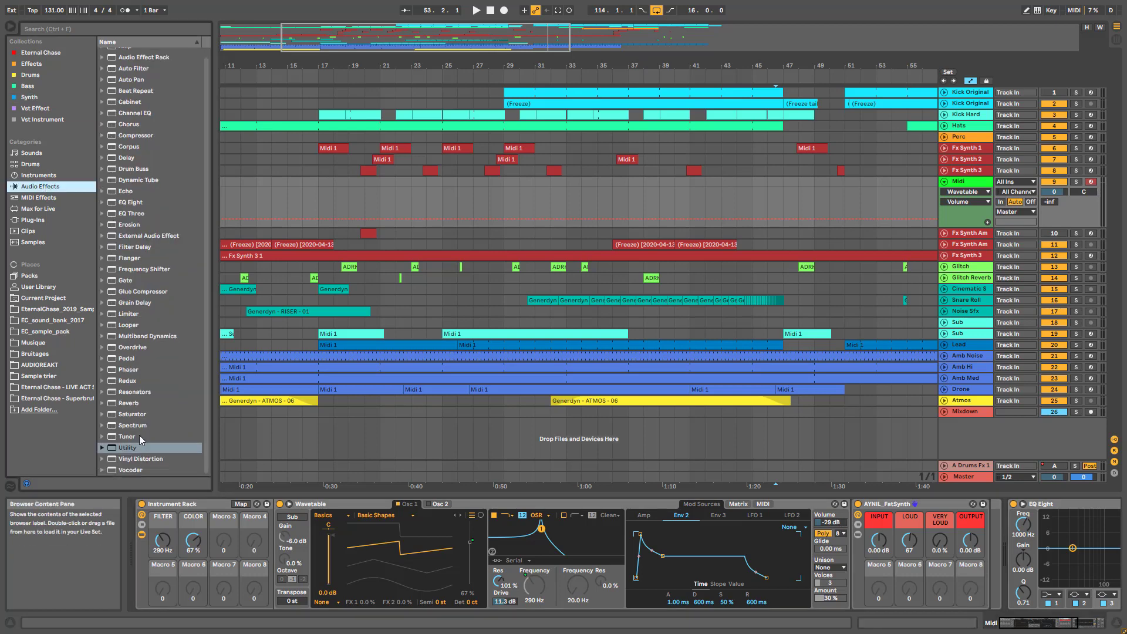
{"action": "left_click", "coordinate": [131, 405]}
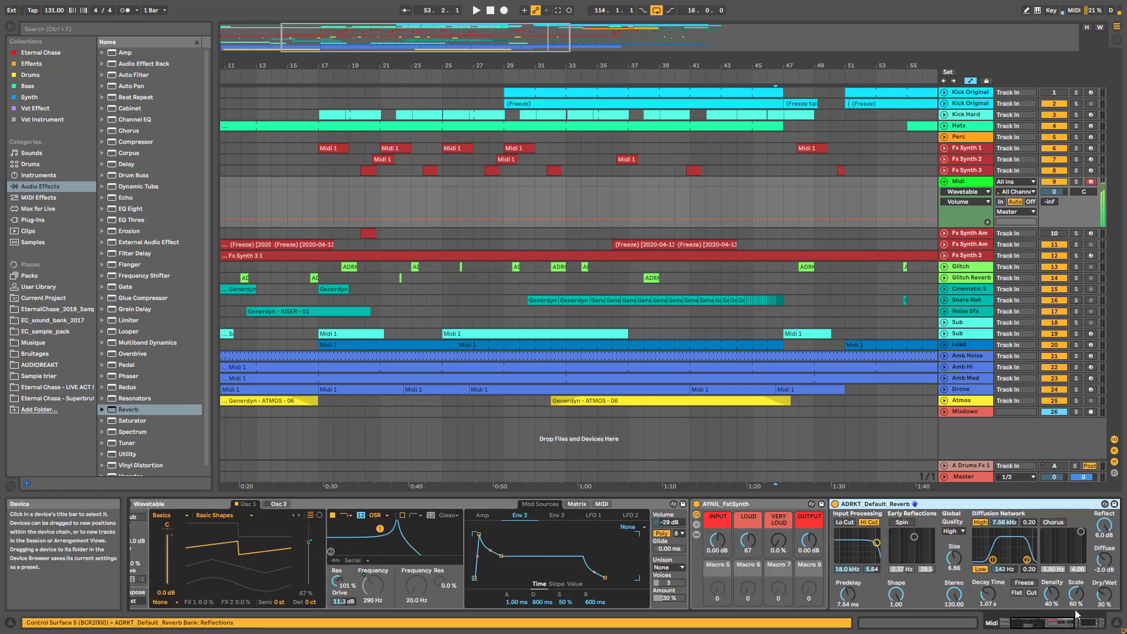
{"action": "left_click_drag", "start_coordinate": [988, 595], "coordinate": [987, 584]}
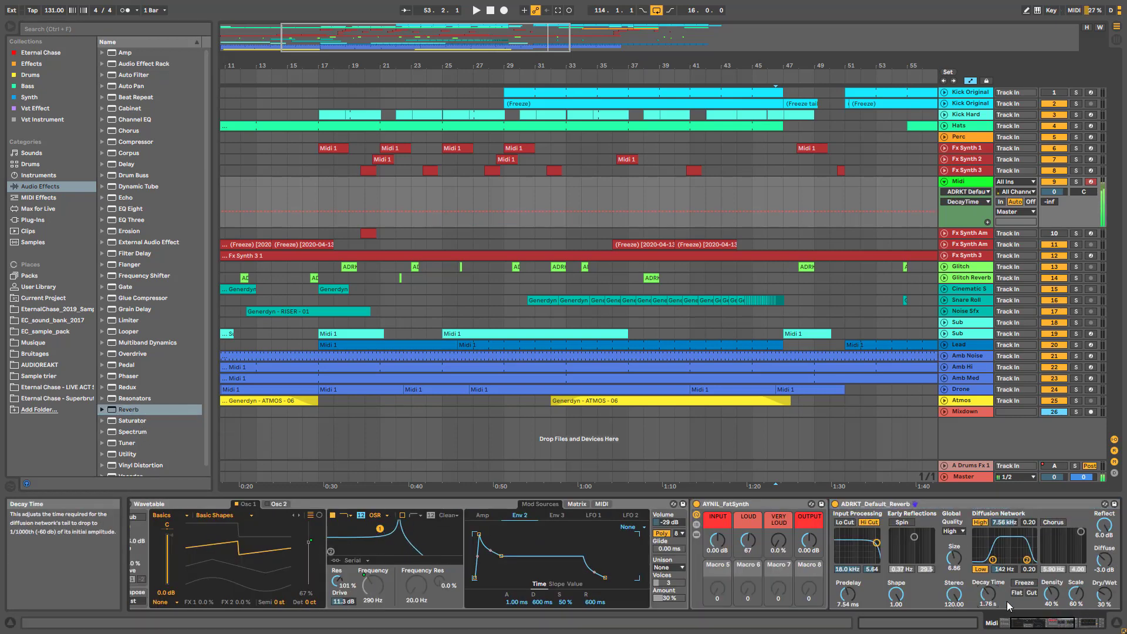
{"action": "left_click", "coordinate": [1103, 608]}
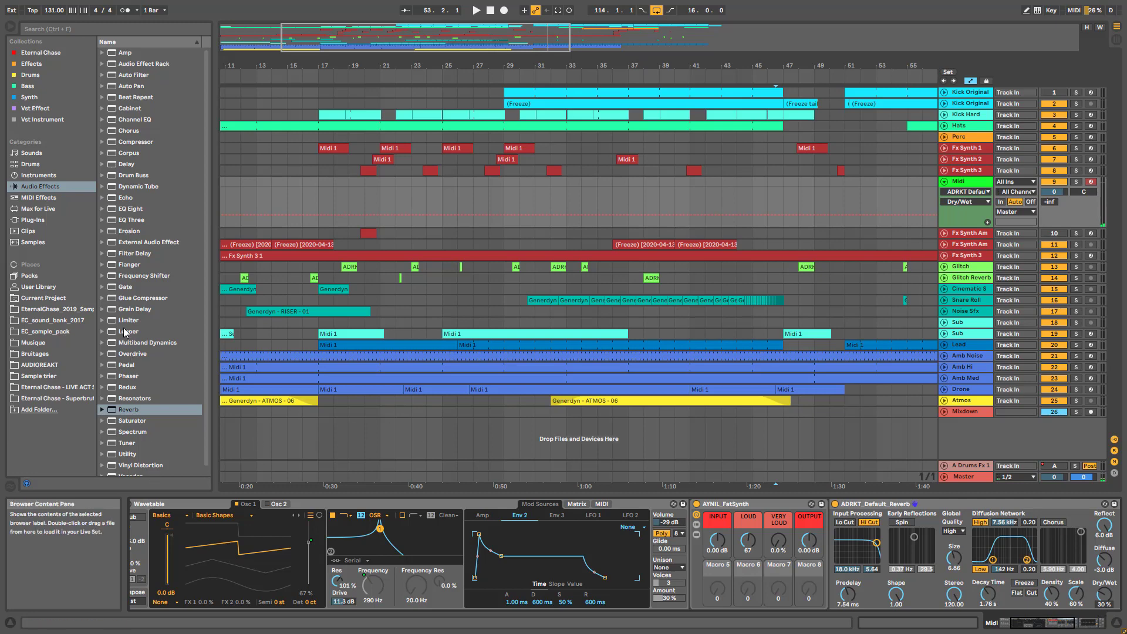
{"action": "left_click", "coordinate": [127, 320]}
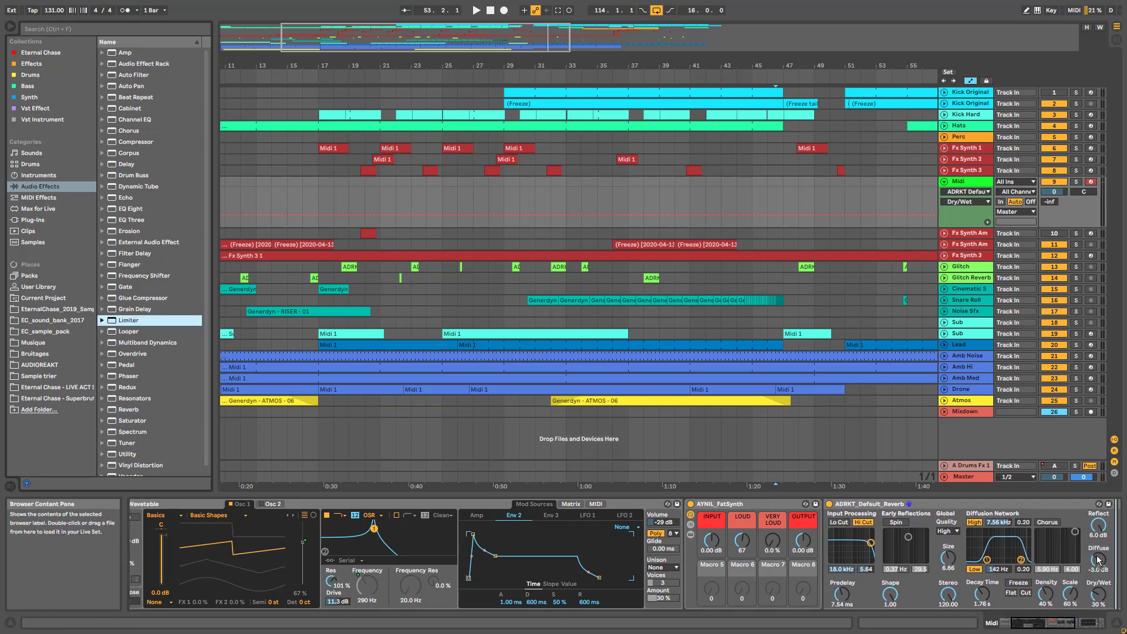
{"action": "key", "text": "Return"}
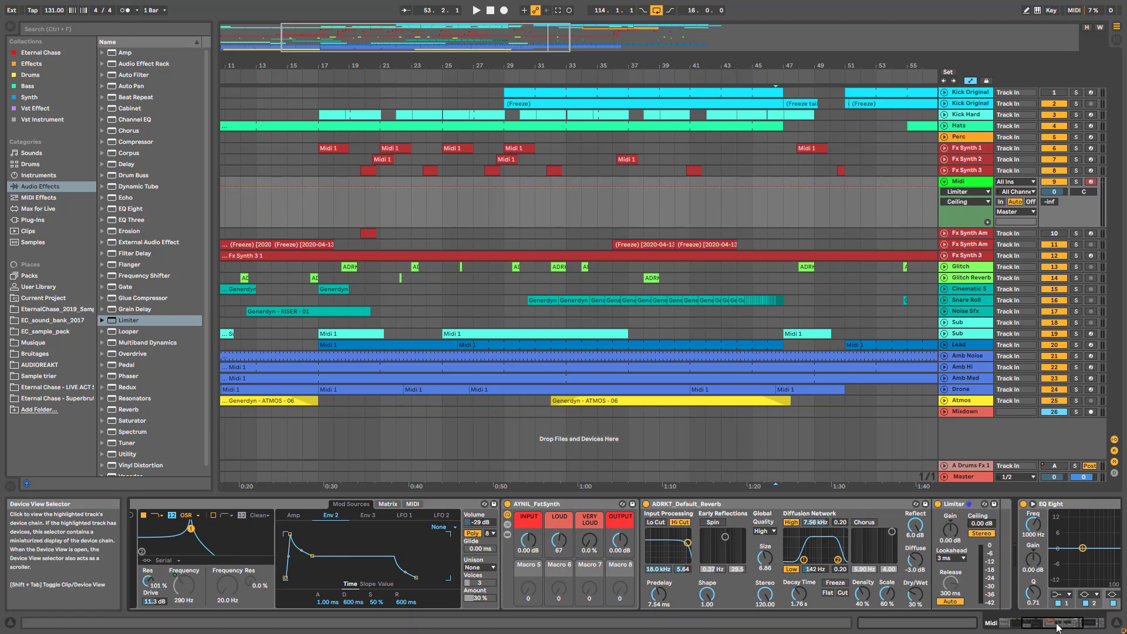
Step: Insert a Saturator between the FatSynth rack and the Reverb, using the Sinoid Fold curve and 21.7 dB drive
{"action": "left_click", "coordinate": [133, 420]}
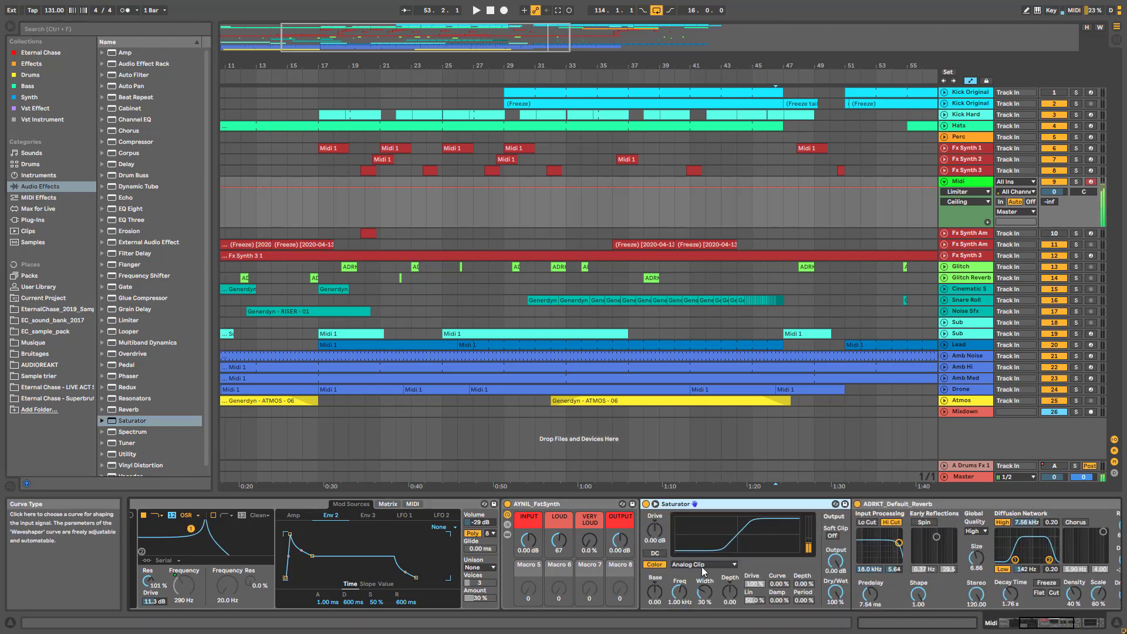
{"action": "left_click", "coordinate": [702, 566]}
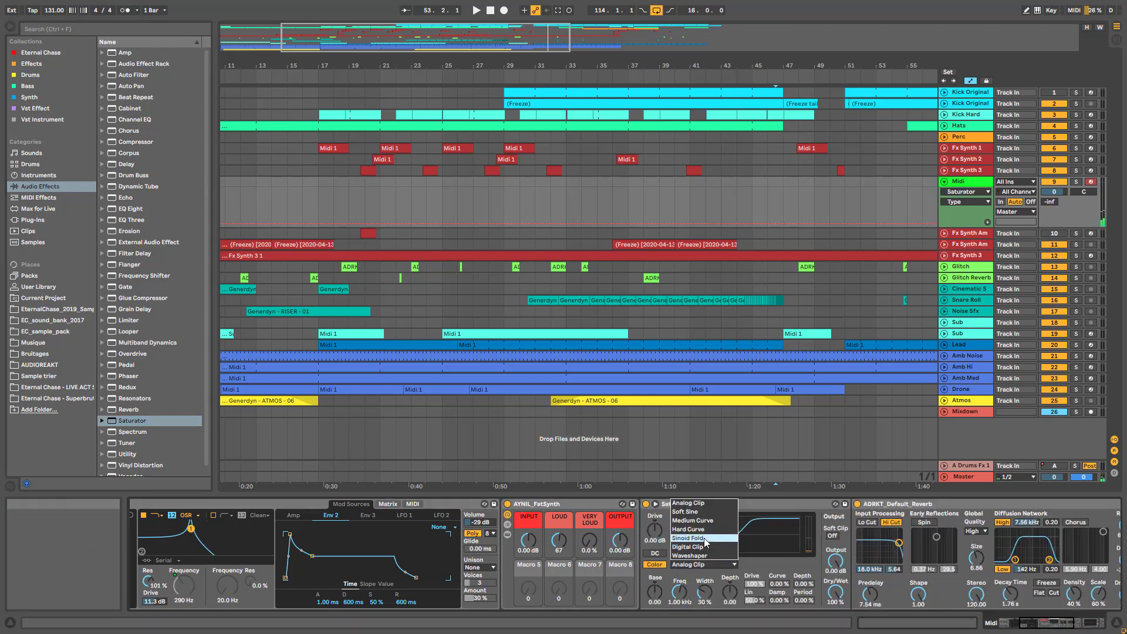
{"action": "left_click", "coordinate": [705, 538]}
{"action": "left_click_drag", "start_coordinate": [654, 531], "coordinate": [655, 494]}
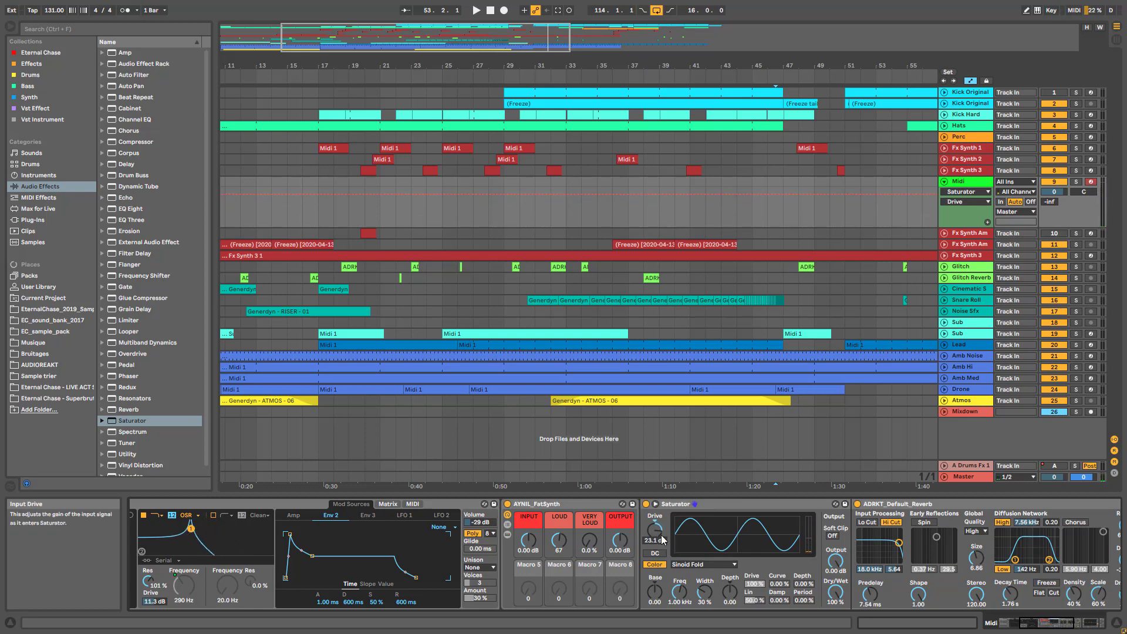
{"action": "mouse_move", "coordinate": [661, 540]}
{"action": "left_mouse_down"}
{"action": "mouse_move", "coordinate": [655, 549]}
{"action": "mouse_move", "coordinate": [654, 526]}
{"action": "left_mouse_up"}
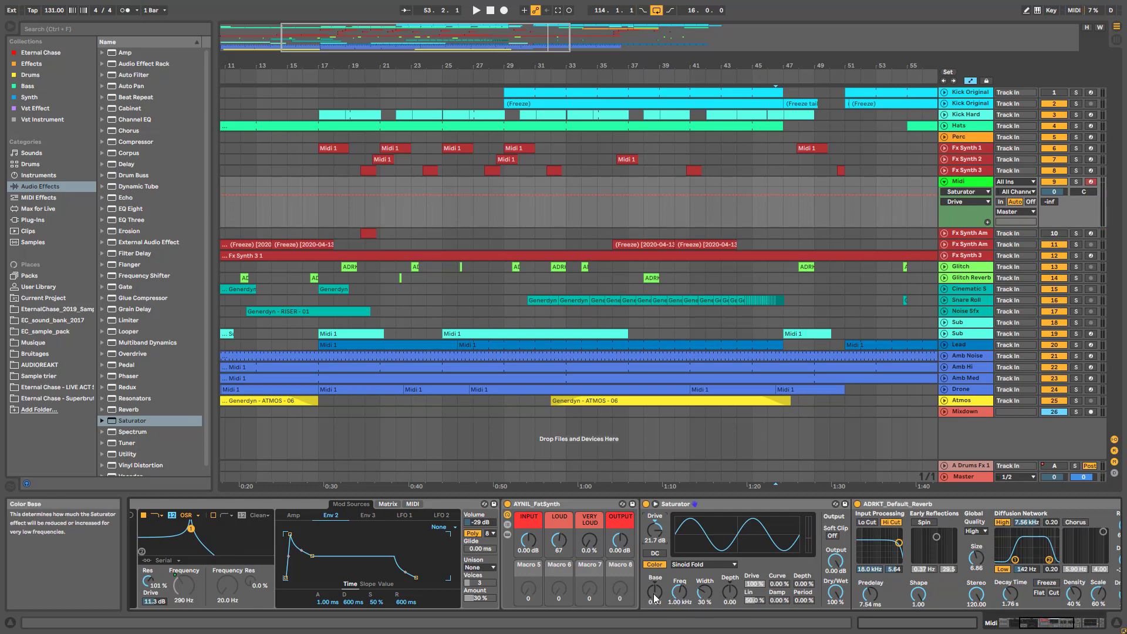
Step: Shape the Saturator's color section with Base at -12.6, Freq at 255 Hz and Depth at 14.5
{"action": "left_click_drag", "start_coordinate": [653, 593], "coordinate": [654, 605]}
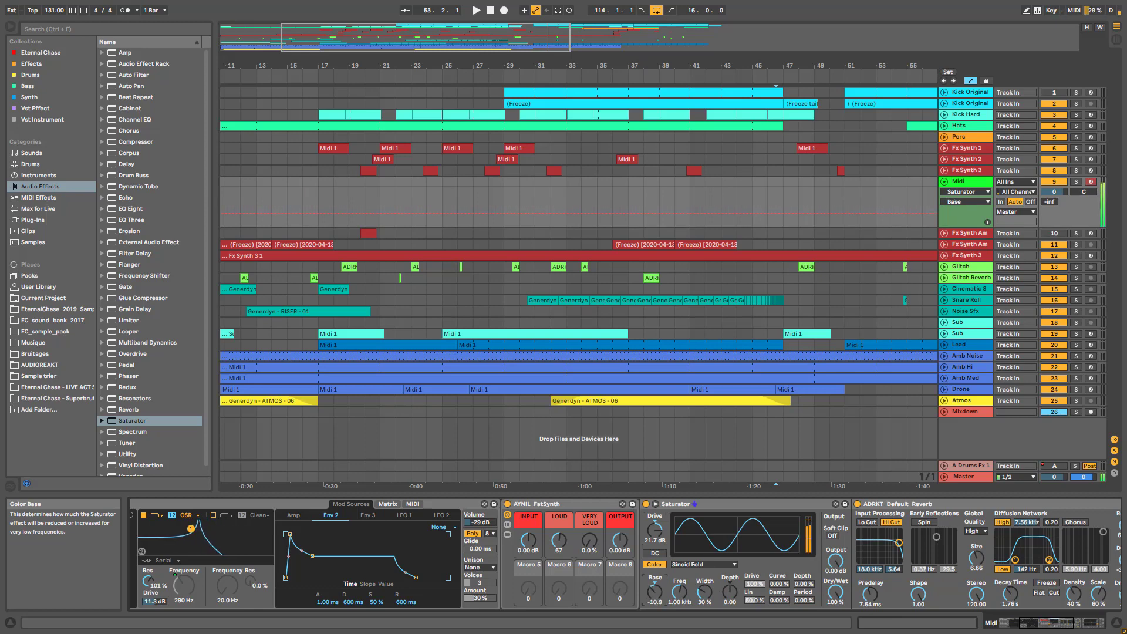
{"action": "left_click", "coordinate": [680, 600]}
{"action": "left_click_drag", "start_coordinate": [679, 593], "coordinate": [729, 563]}
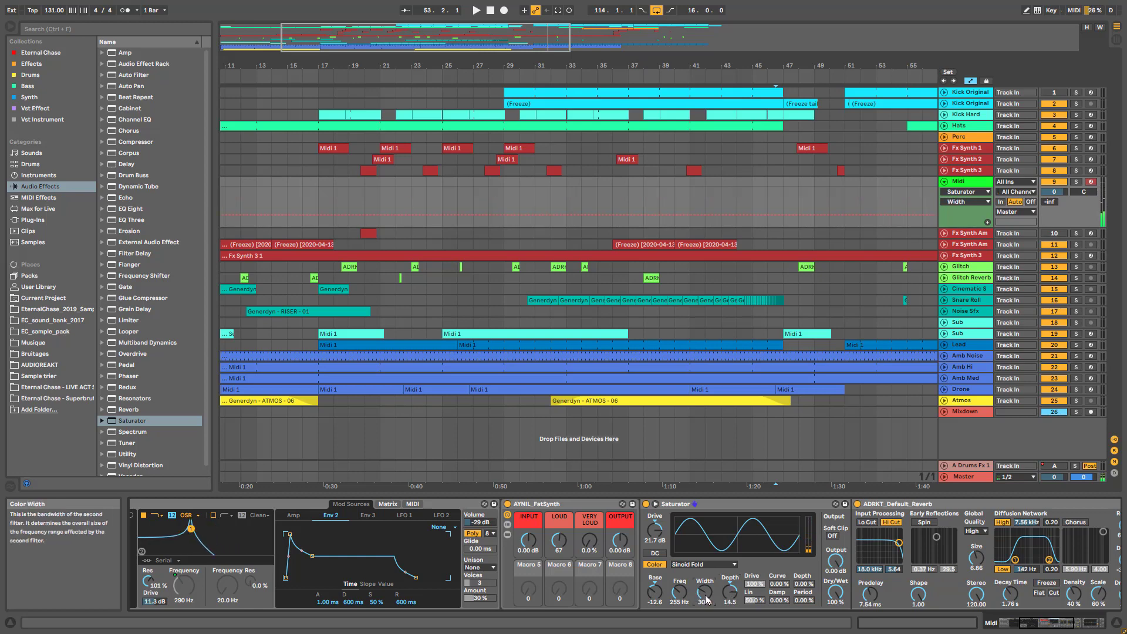
Step: Set the Saturator's color Width to 71% and Freq to 119 Hz
{"action": "left_click_drag", "start_coordinate": [707, 599], "coordinate": [676, 596]}
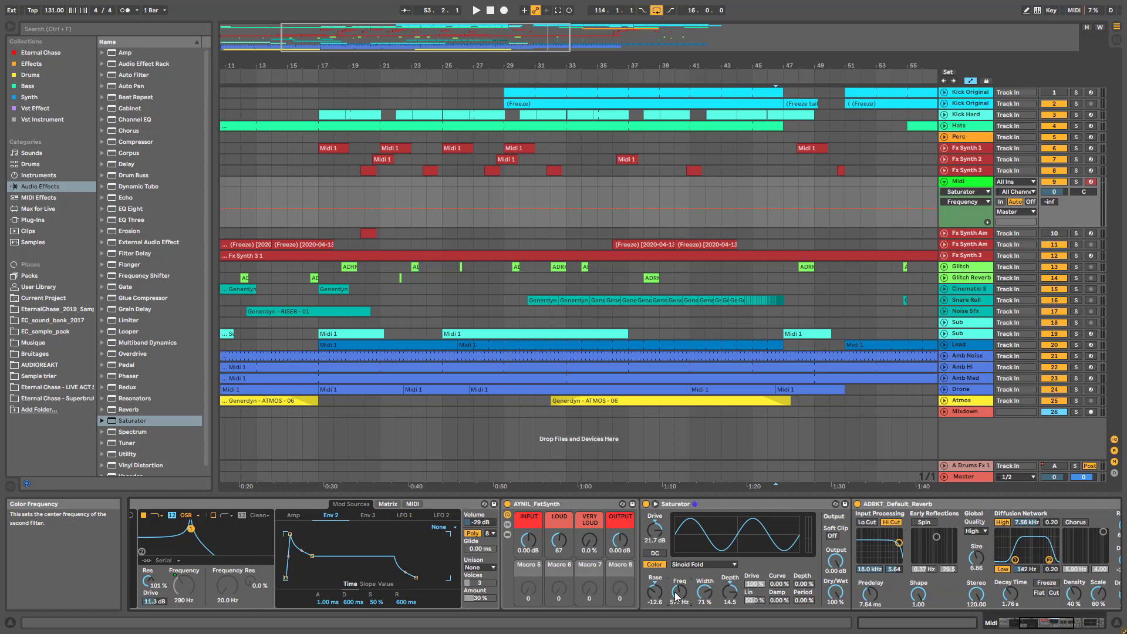
{"action": "left_click_drag", "start_coordinate": [676, 597], "coordinate": [676, 586]}
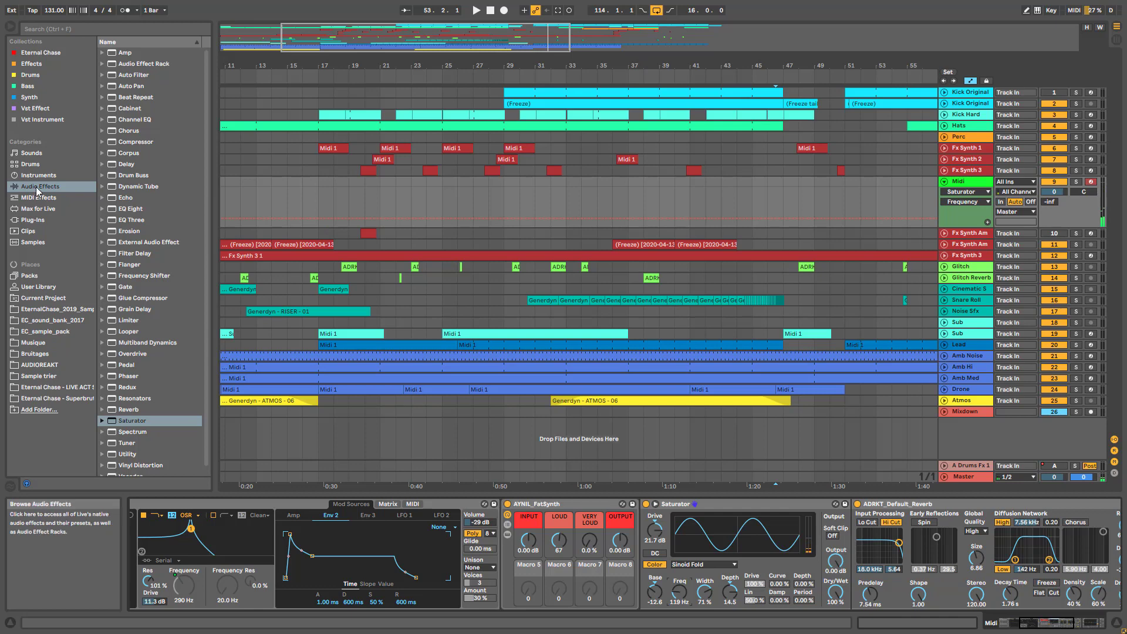
Step: Insert the Max for Live LFO after the Saturator and map it to the Saturator's color frequency with a 16% to 61% range
{"action": "left_click", "coordinate": [35, 209]}
{"action": "left_click", "coordinate": [137, 336]}
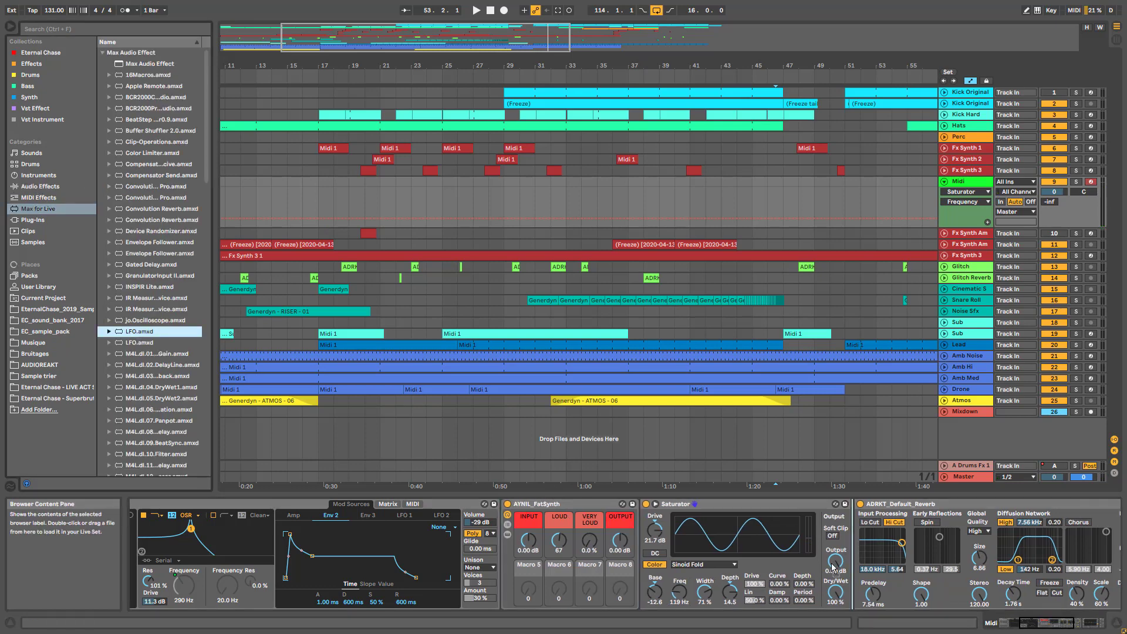
{"action": "key", "text": "Return"}
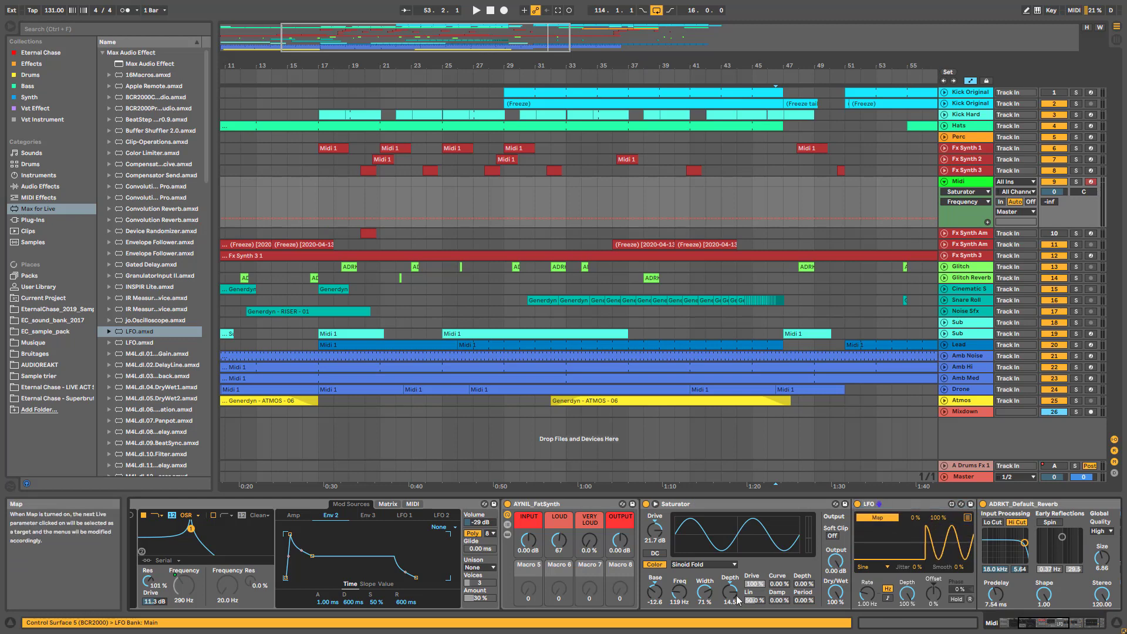
{"action": "left_click", "coordinate": [679, 593]}
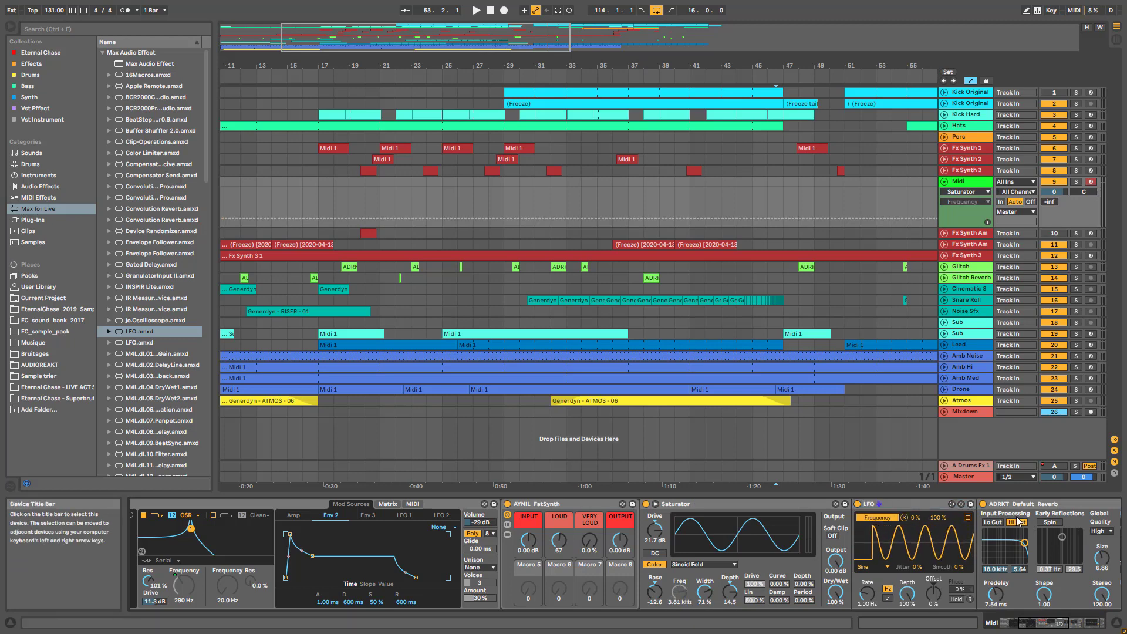
{"action": "mouse_move", "coordinate": [937, 519]}
{"action": "left_mouse_down"}
{"action": "mouse_move", "coordinate": [937, 544]}
{"action": "mouse_move", "coordinate": [917, 509]}
{"action": "left_mouse_up"}
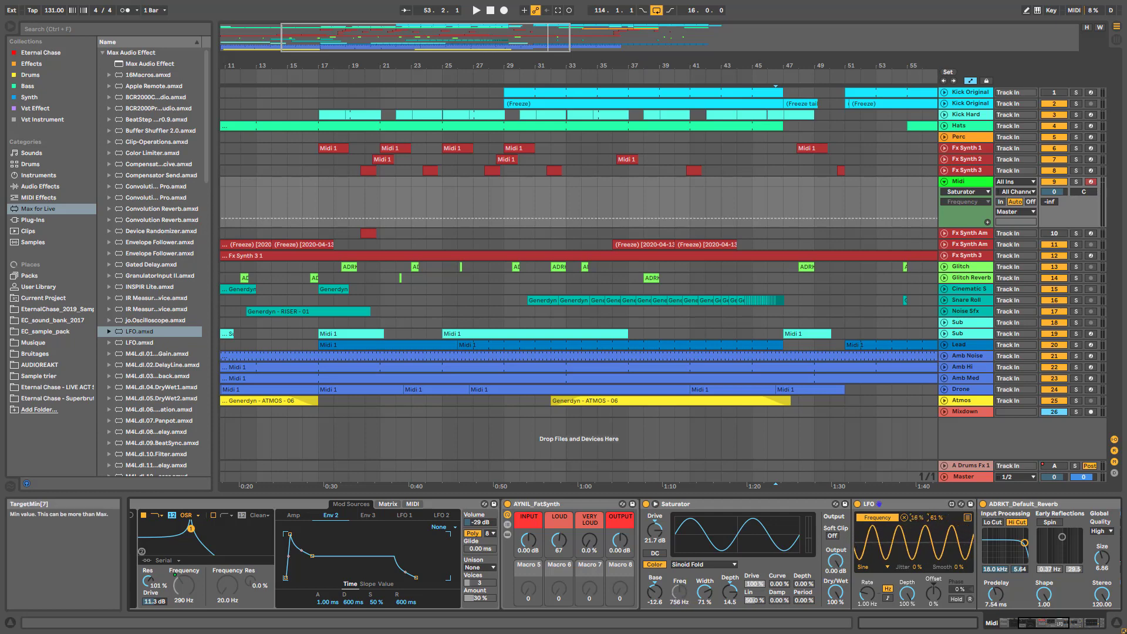
Step: Switch the LFO rate to tempo-synced note values, adjust the Rate, and bring the Depth down to 0%
{"action": "left_click", "coordinate": [887, 598]}
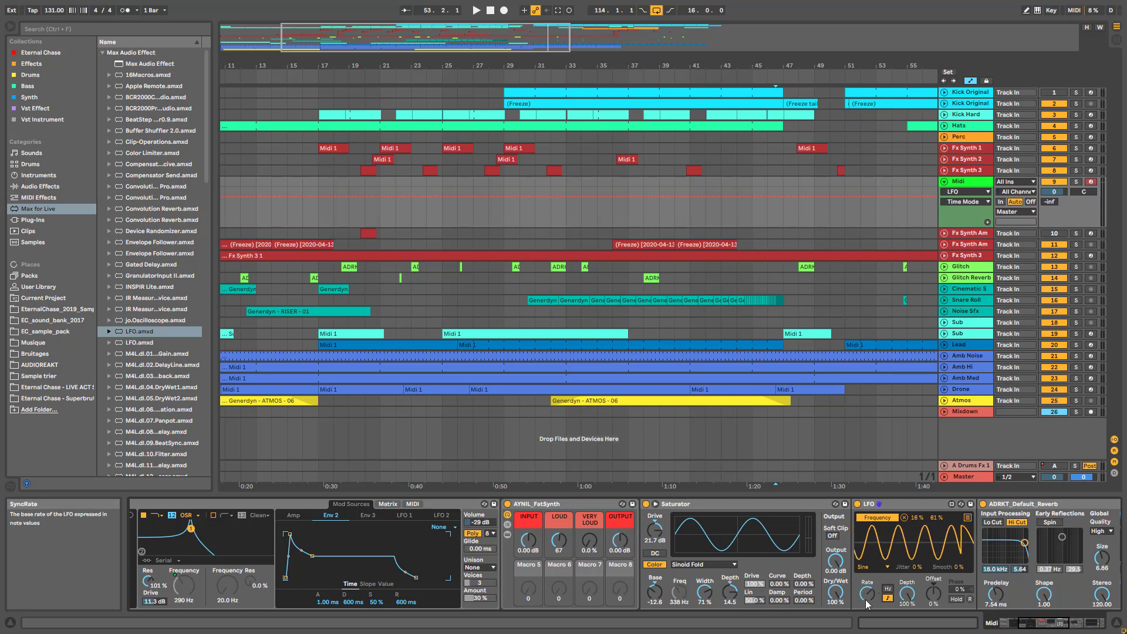
{"action": "left_click_drag", "start_coordinate": [867, 604], "coordinate": [867, 614]}
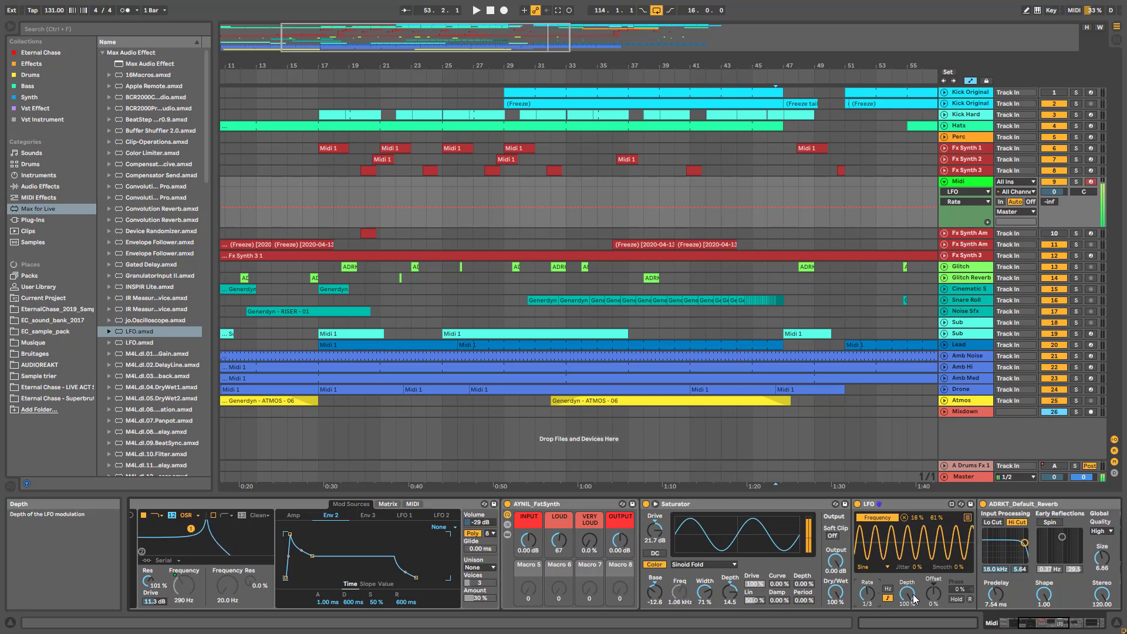
{"action": "left_click_drag", "start_coordinate": [914, 599], "coordinate": [914, 622]}
{"action": "left_click_drag", "start_coordinate": [867, 594], "coordinate": [867, 605]}
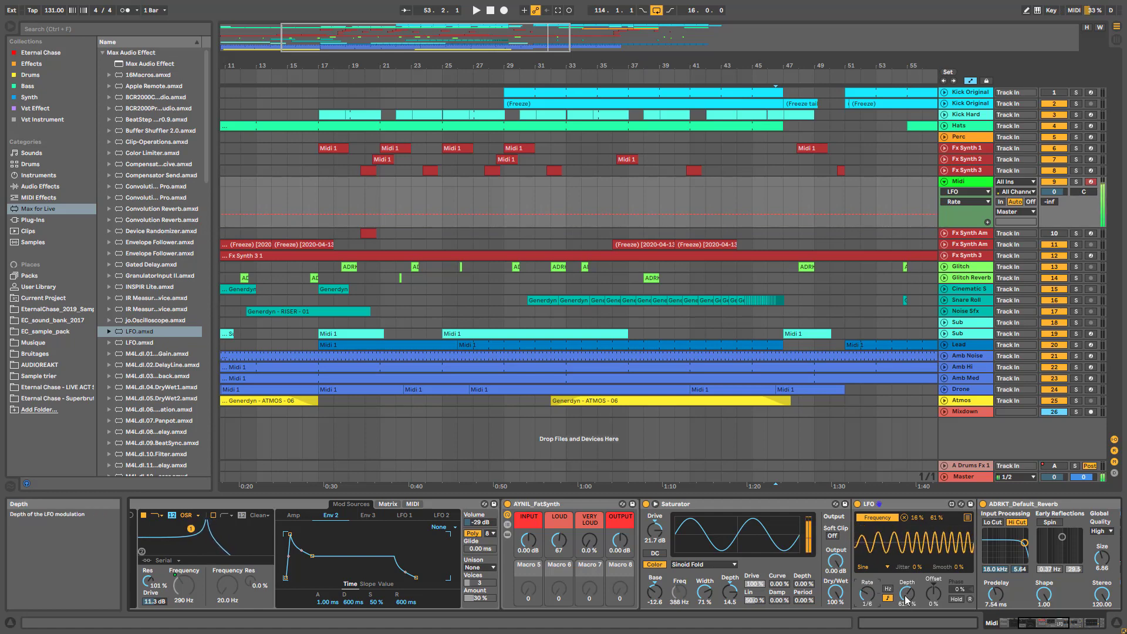
{"action": "left_click_drag", "start_coordinate": [907, 600], "coordinate": [907, 633]}
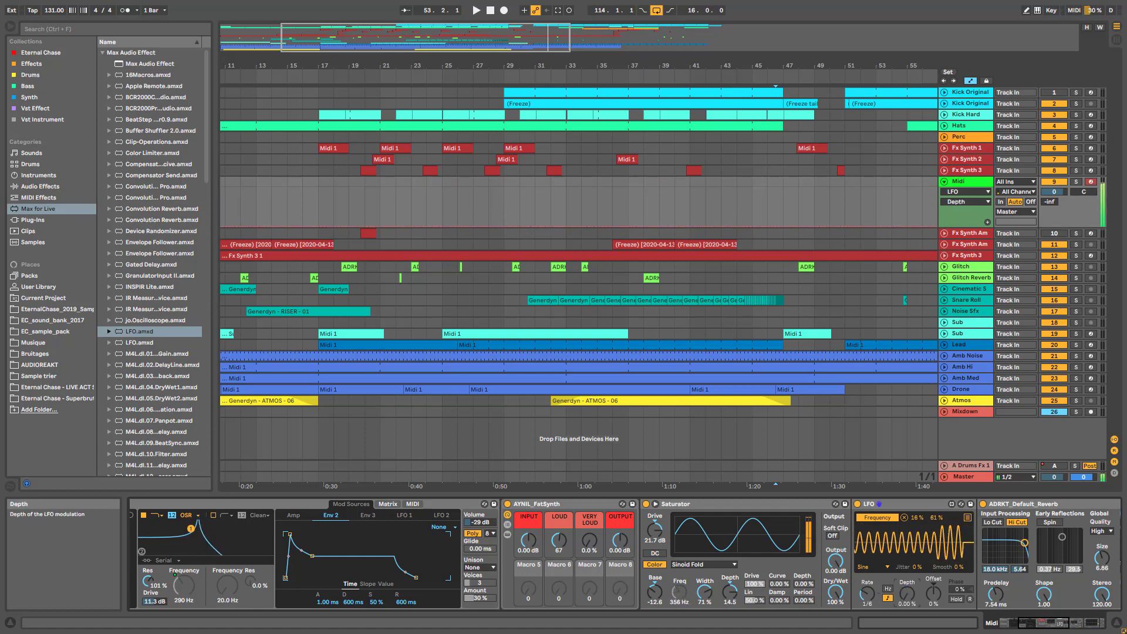
Step: Map the LFO's Depth to Macro 3 and its Rate to Macro 4, renaming the macros LFO AMOUNT and LFO
{"action": "right_click", "coordinate": [908, 600]}
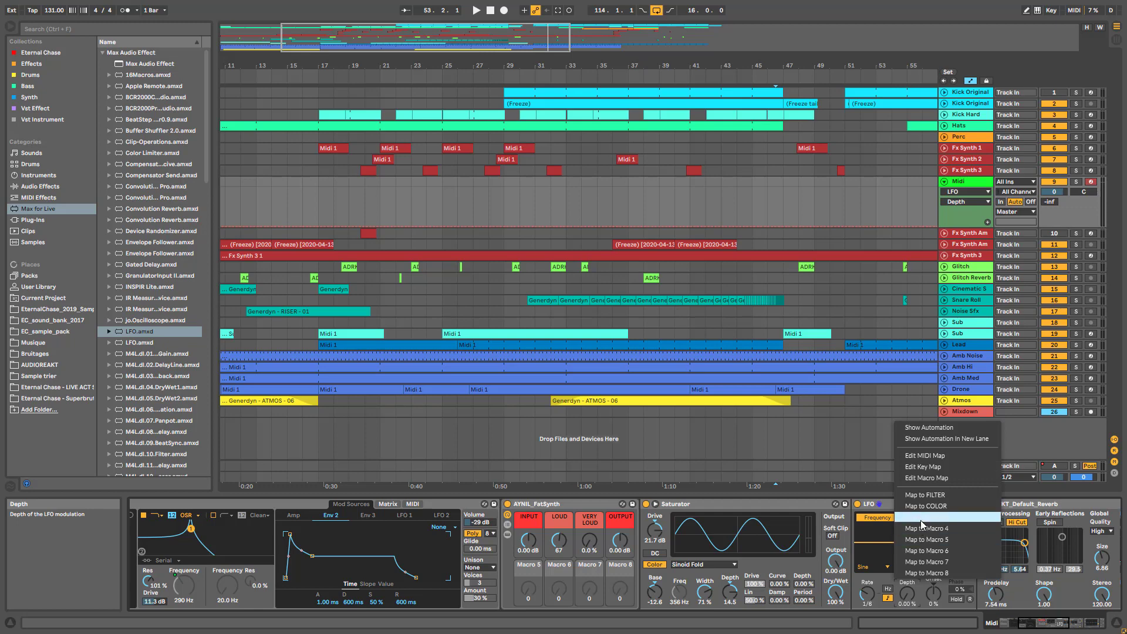
{"action": "key", "text": "Escape"}
{"action": "right_click", "coordinate": [867, 594]}
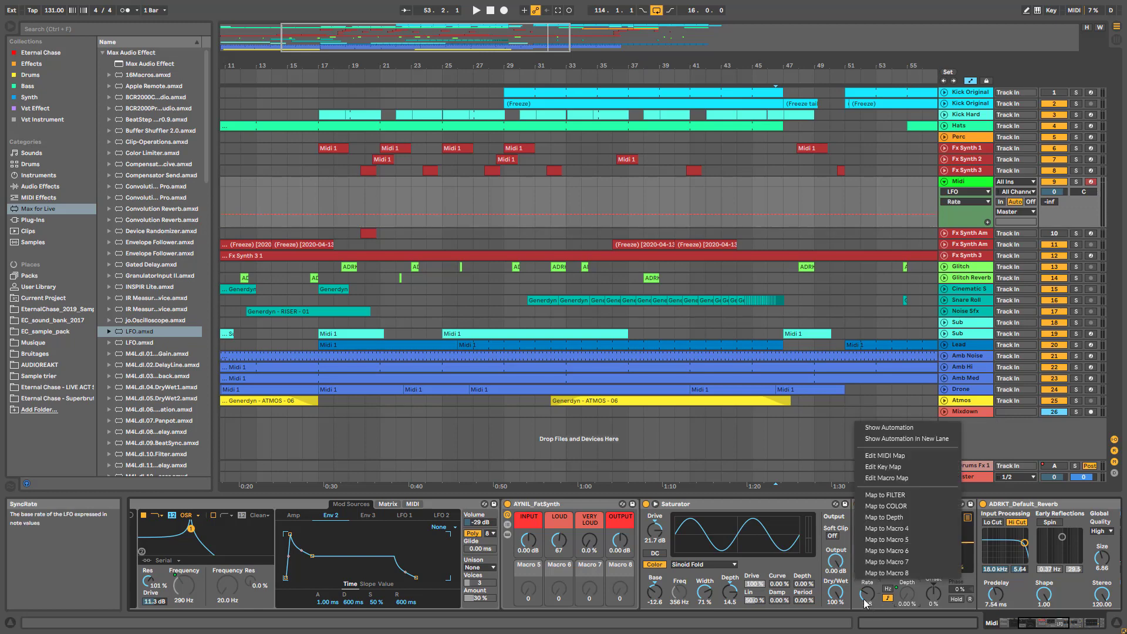
{"action": "left_click", "coordinate": [901, 540]}
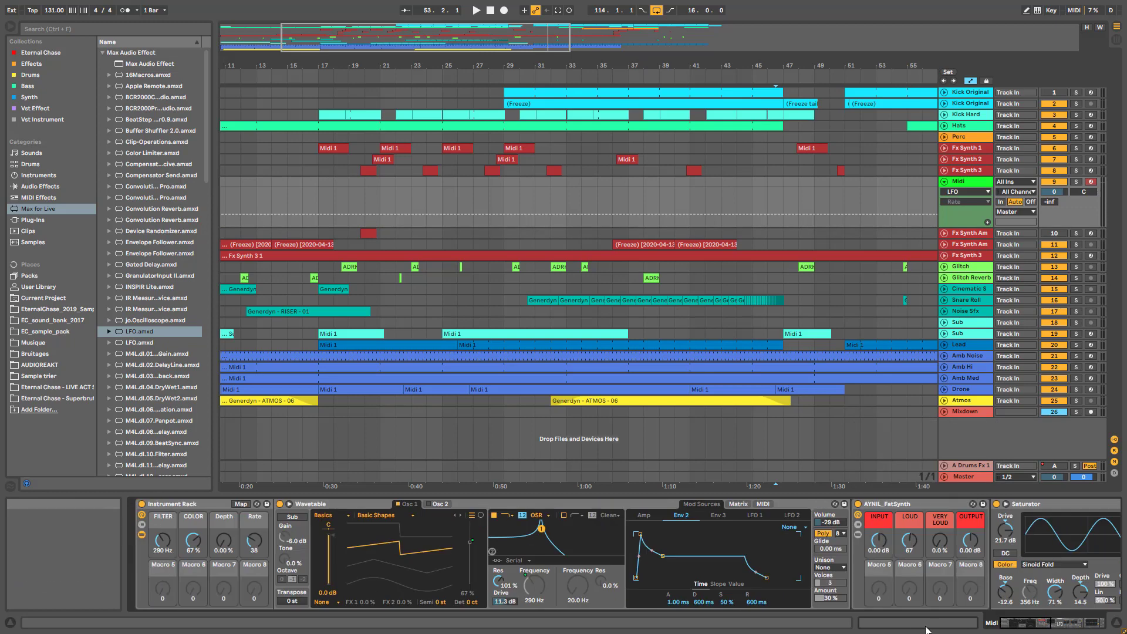
{"action": "left_click", "coordinate": [220, 519]}
{"action": "type", "text": "LFO A"}
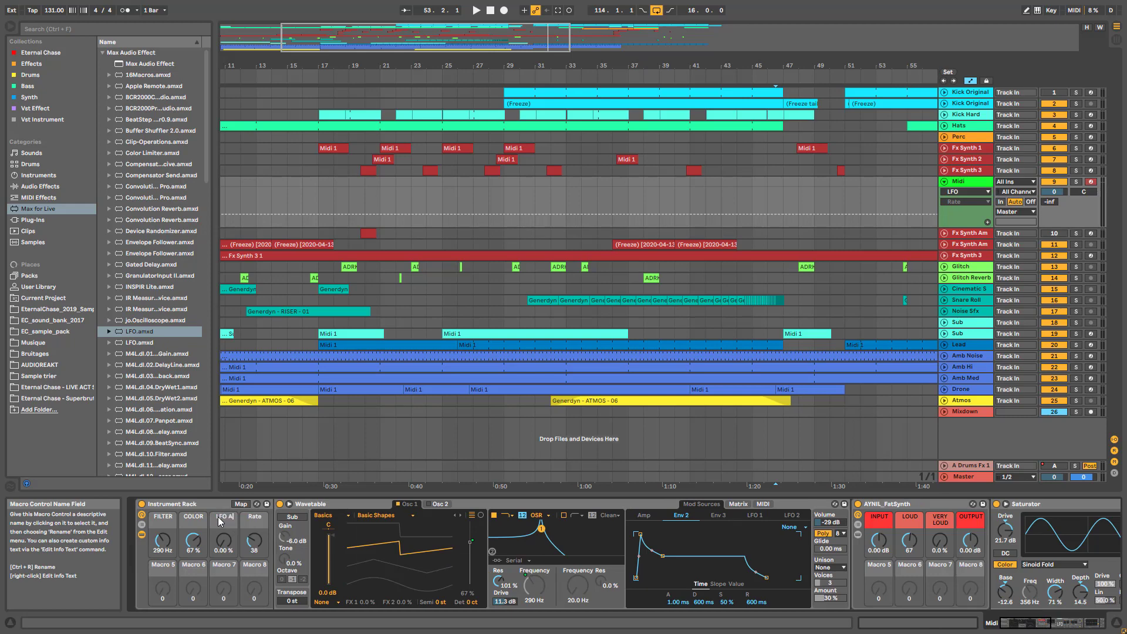
{"action": "type", "text": "MOUNT"}
Step: Try out the Instrument Rack macros, setting FILTER to 135 Hz, COLOR to 54% and LFO AMOUNT back to 0%
{"action": "left_click_drag", "start_coordinate": [168, 547], "coordinate": [197, 547]}
{"action": "left_click_drag", "start_coordinate": [224, 541], "coordinate": [162, 538]}
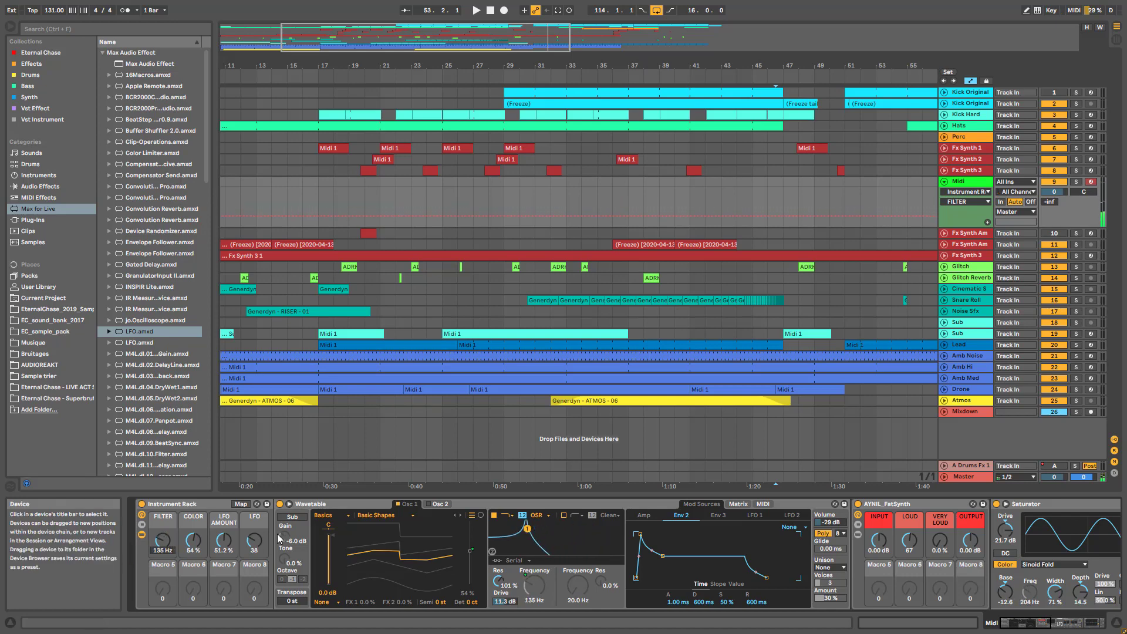
{"action": "left_click", "coordinate": [224, 541]}
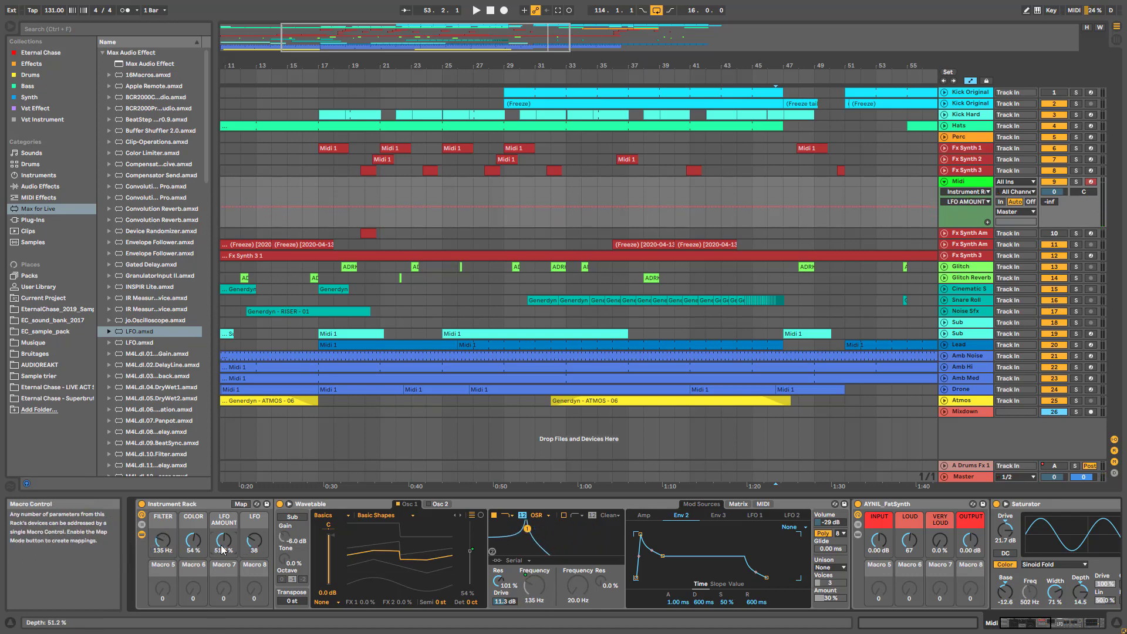
Step: Insert a Redux between the LFO and the Reverb, and enable its bit reduction
{"action": "left_click_drag", "start_coordinate": [1016, 627], "coordinate": [1053, 629]}
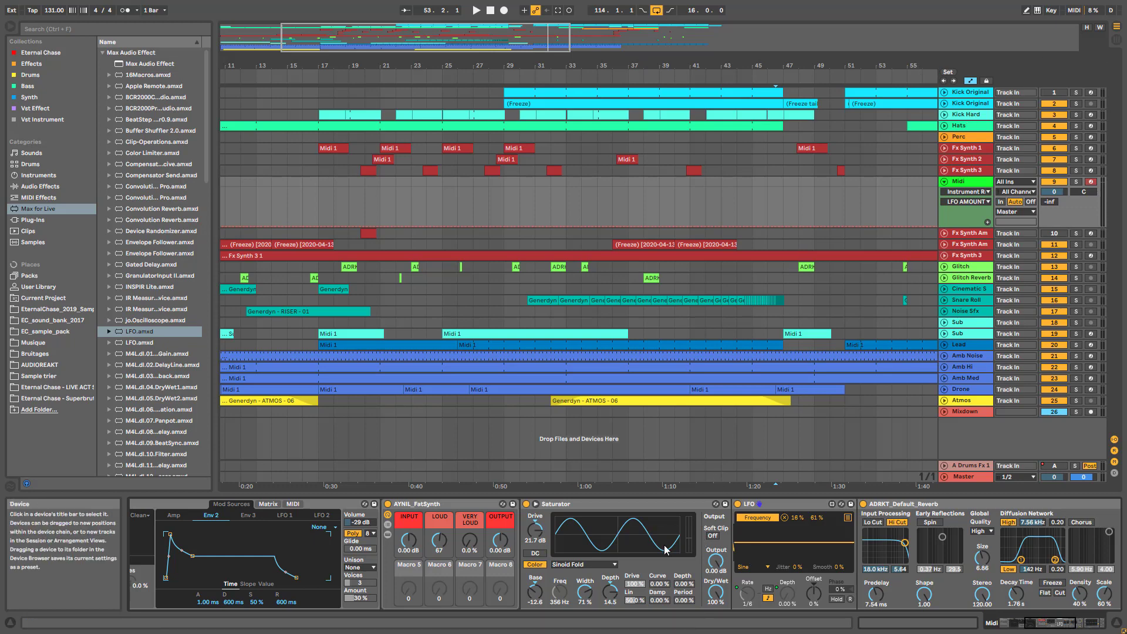
{"action": "left_click", "coordinate": [37, 186]}
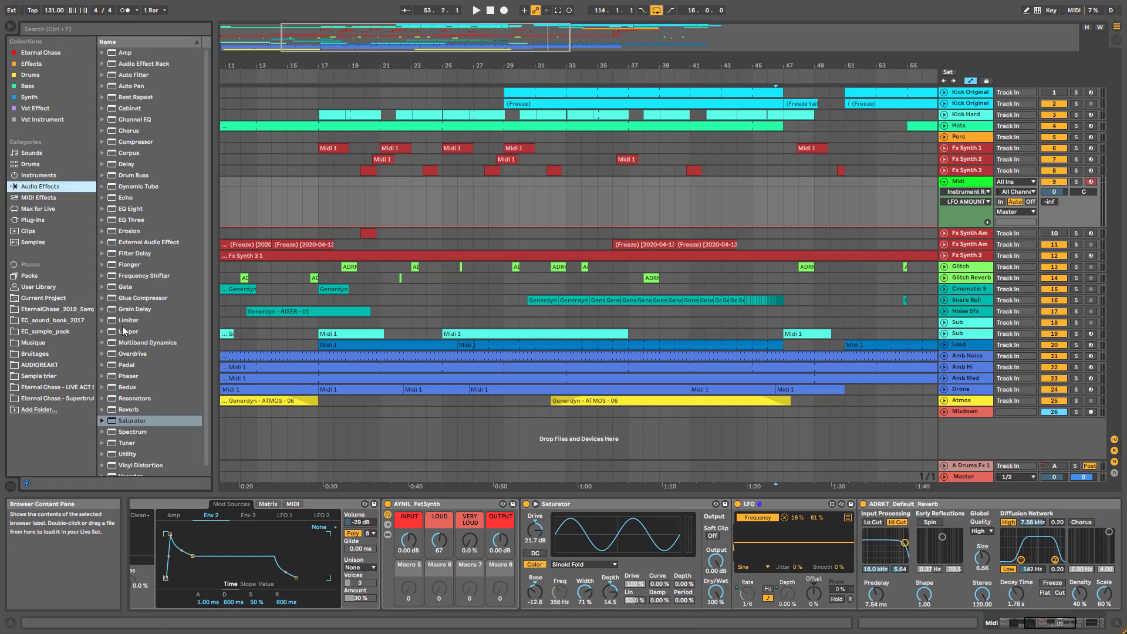
{"action": "scroll", "coordinate": [126, 352], "scroll_direction": "down", "scroll_amount": 1}
{"action": "left_click", "coordinate": [128, 381]}
{"action": "scroll", "coordinate": [127, 382], "scroll_direction": "up", "scroll_amount": 1}
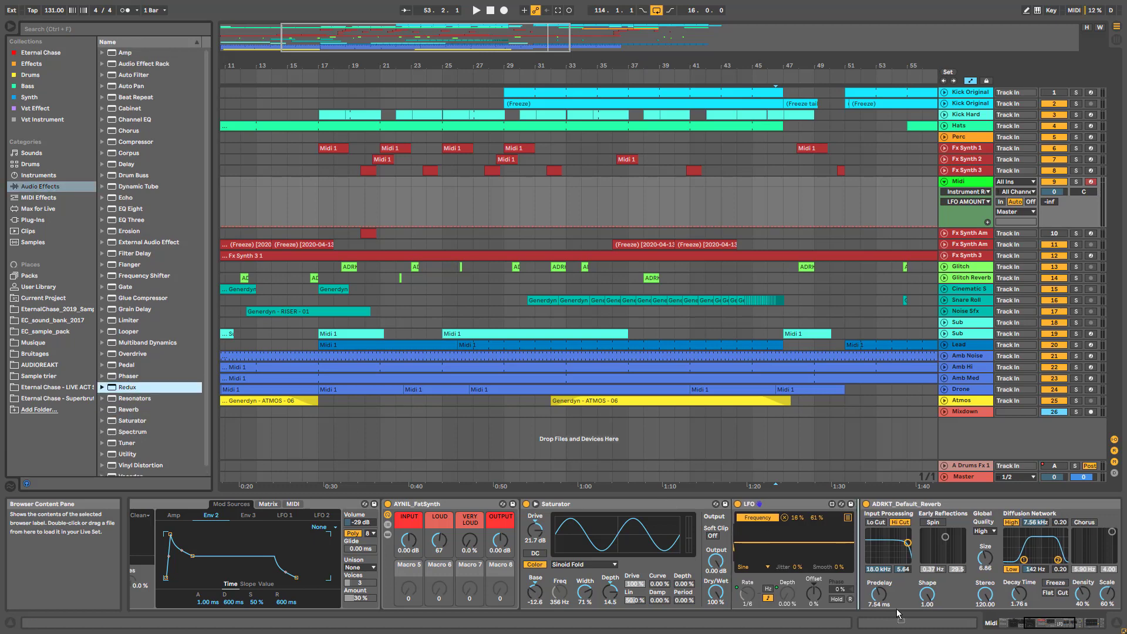
{"action": "left_click_drag", "start_coordinate": [866, 575], "coordinate": [865, 576]}
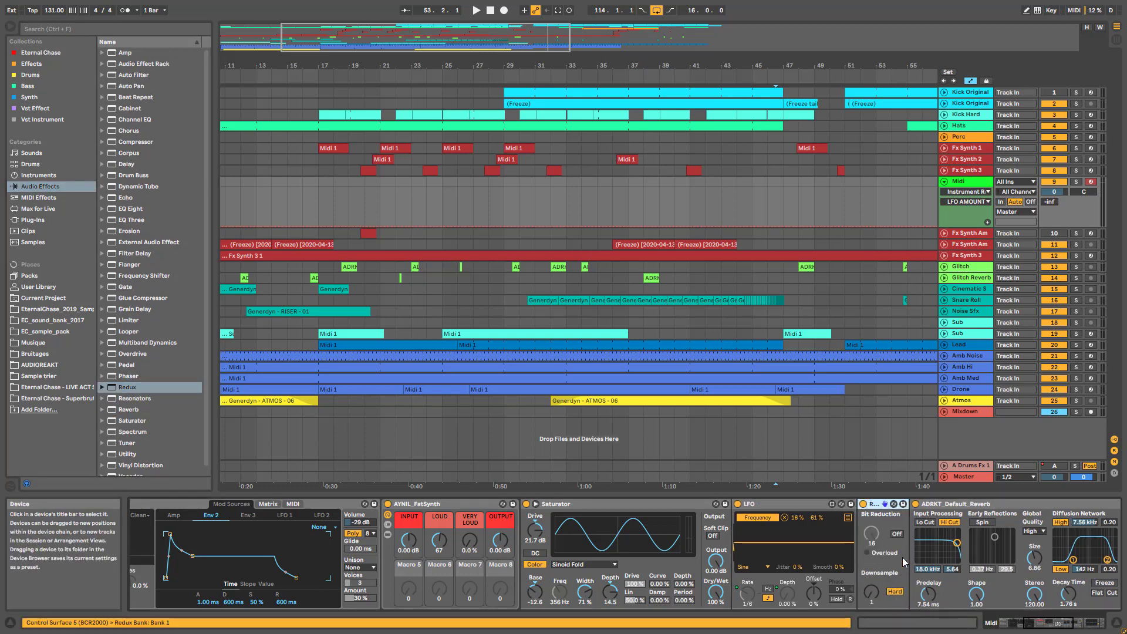
{"action": "left_click", "coordinate": [899, 536]}
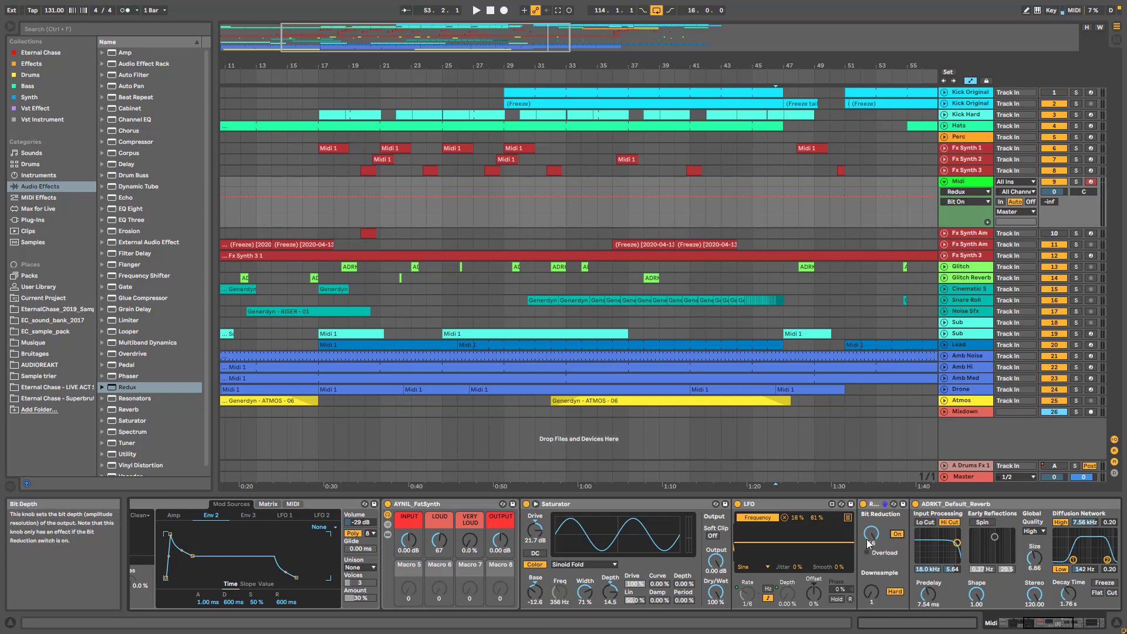
Step: Lower Wavetable's volume to -46 dB
{"action": "left_click", "coordinate": [1037, 628]}
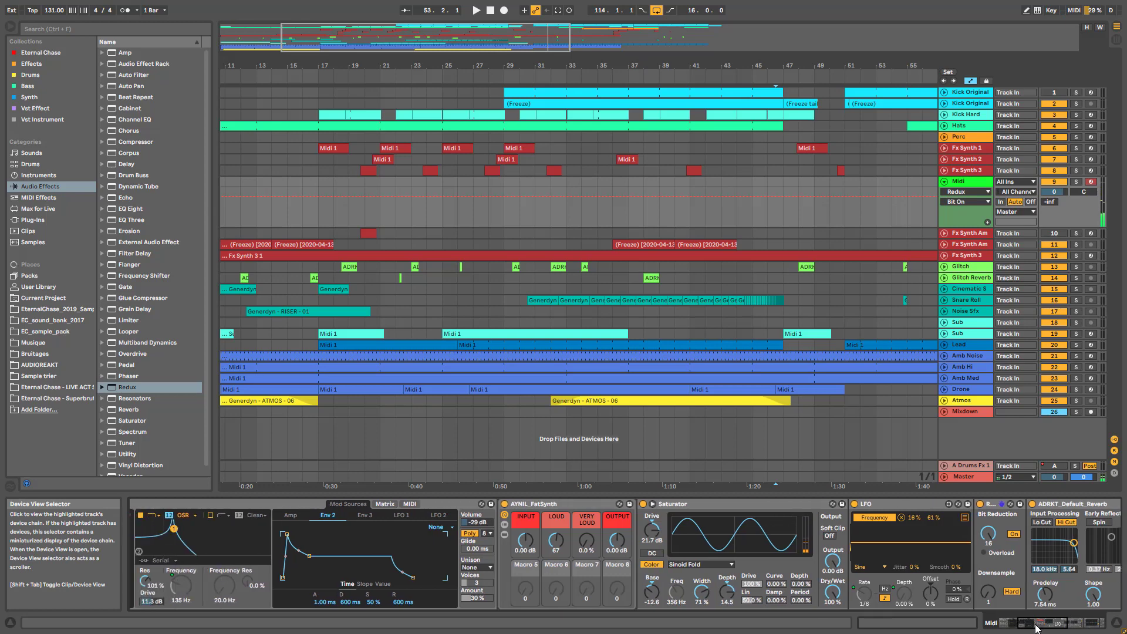
{"action": "left_click_drag", "start_coordinate": [1035, 626], "coordinate": [1032, 625]}
{"action": "left_click_drag", "start_coordinate": [529, 522], "coordinate": [530, 532]}
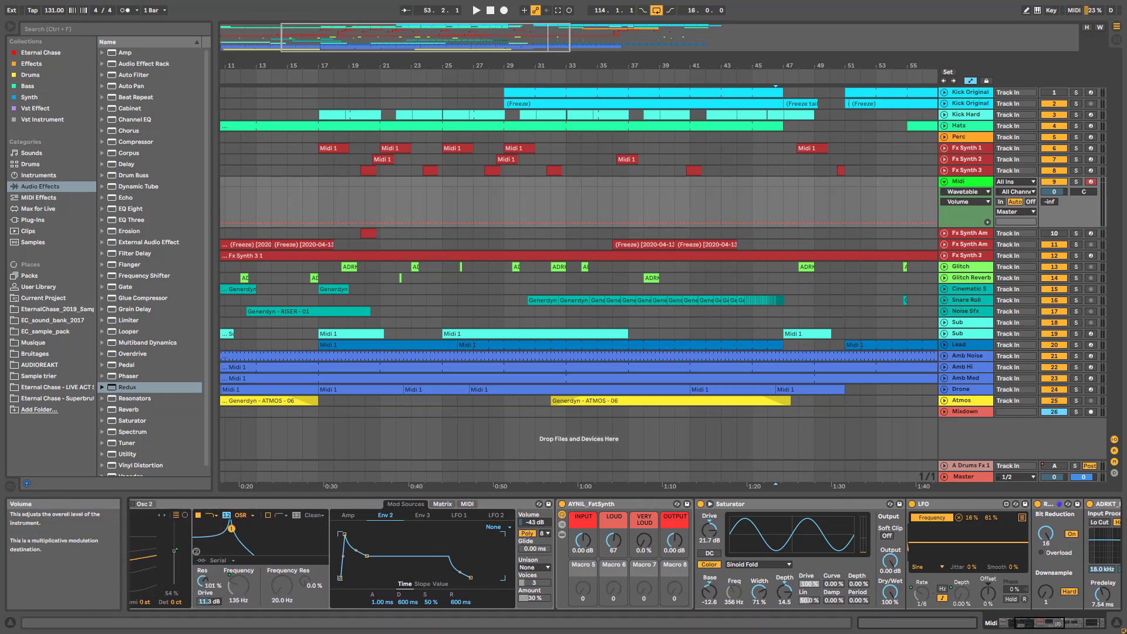
{"action": "left_click", "coordinate": [1014, 627]}
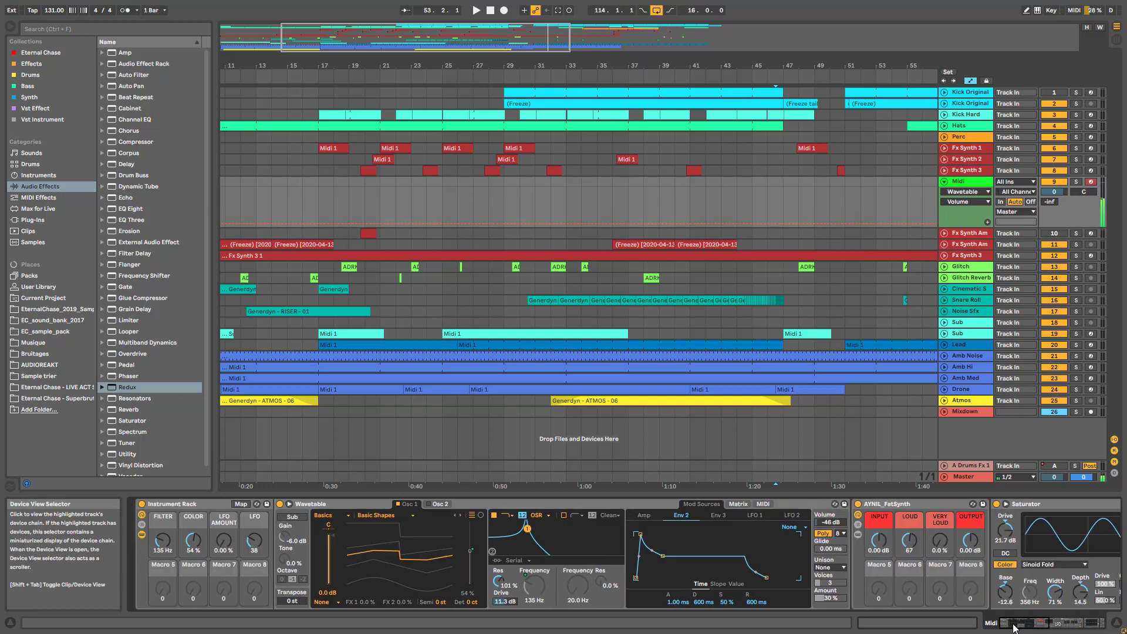
Step: Reduce Redux's bit depth to 1, comparing the sound with the device bypassed, and set its downsampling mode to Soft
{"action": "left_click_drag", "start_coordinate": [1018, 627], "coordinate": [1039, 624]}
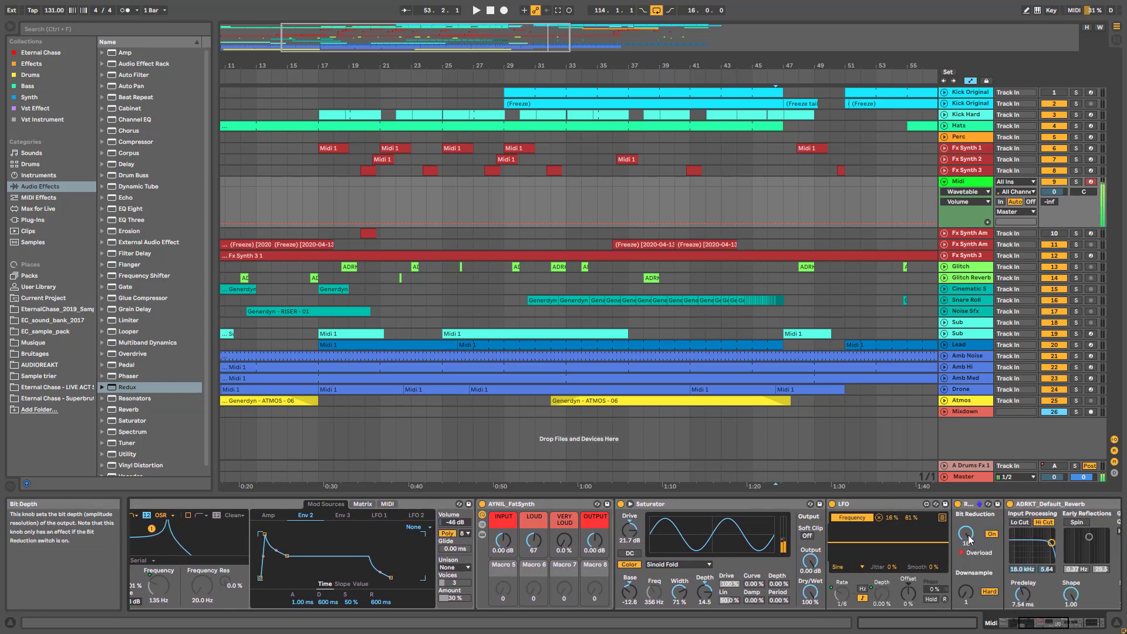
{"action": "left_click_drag", "start_coordinate": [968, 540], "coordinate": [968, 558]}
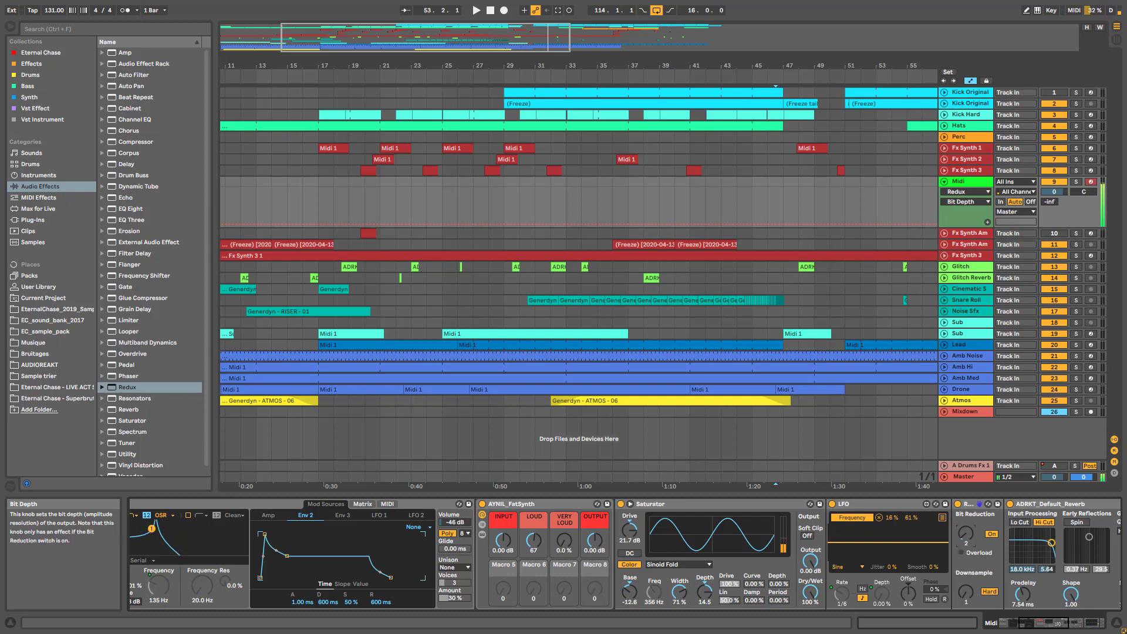
{"action": "left_click", "coordinate": [959, 505]}
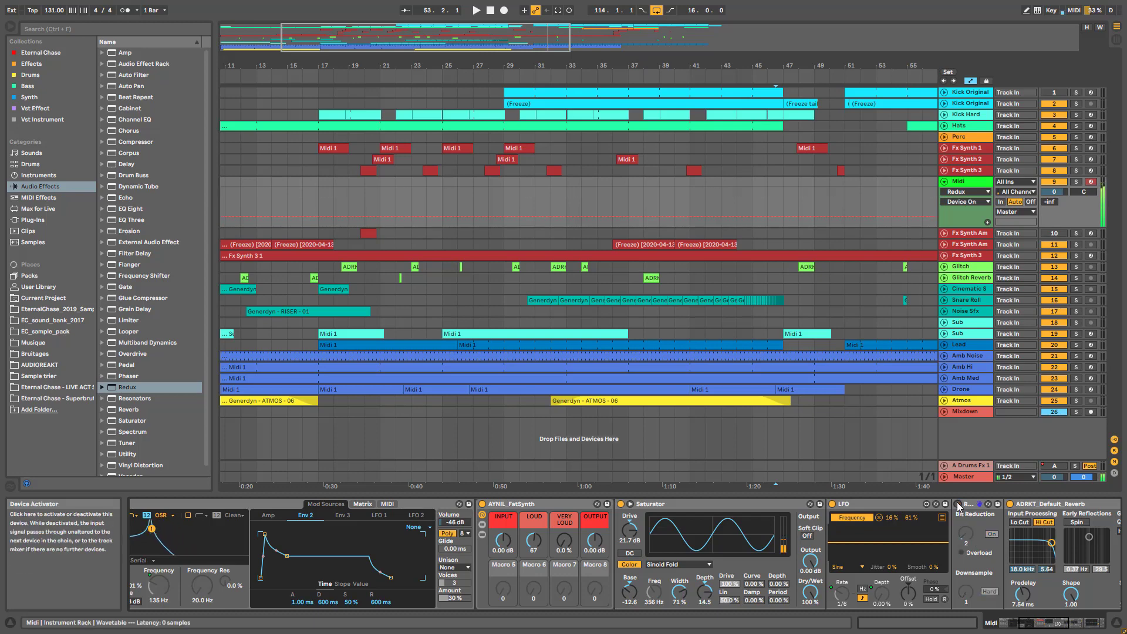
{"action": "left_click", "coordinate": [959, 504]}
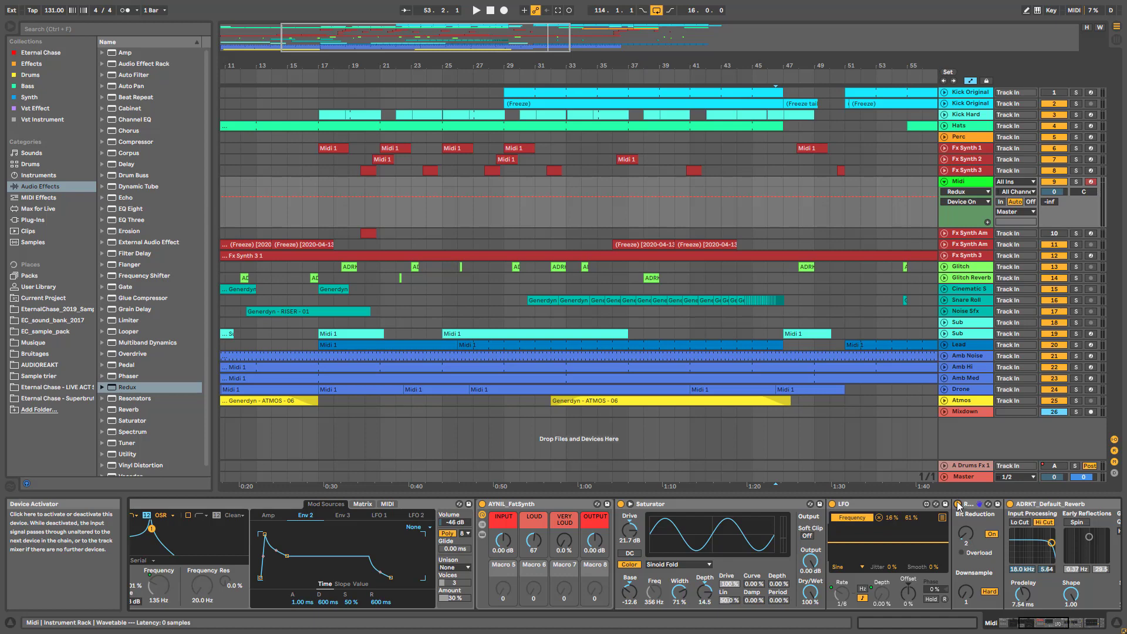
{"action": "left_click", "coordinate": [967, 541]}
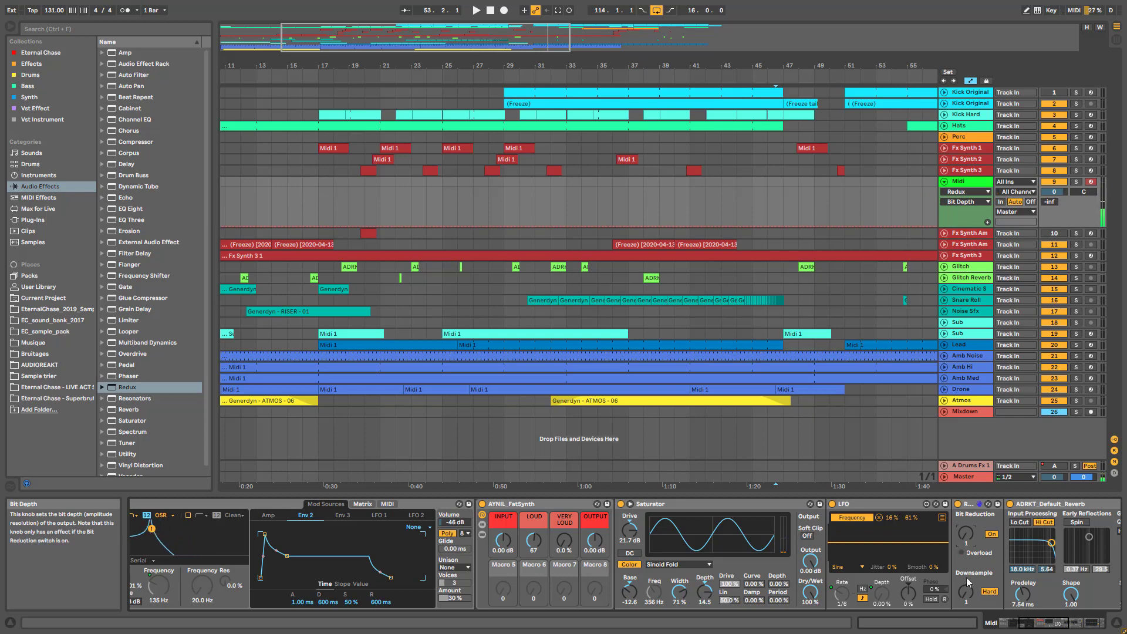
{"action": "left_click", "coordinate": [989, 591]}
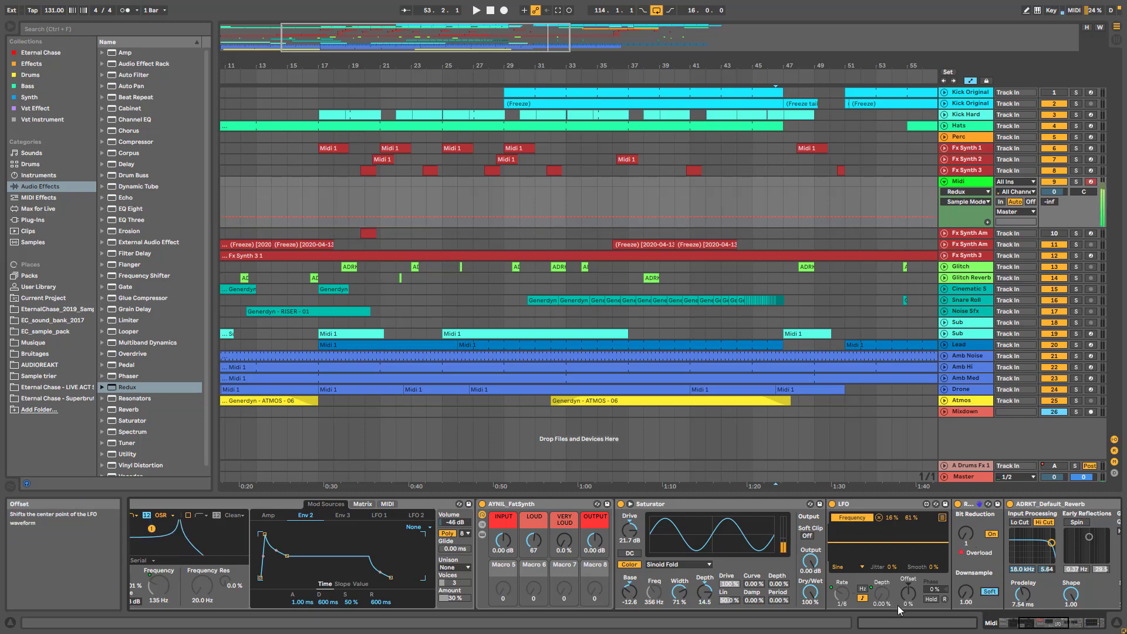
Step: Set the Instrument Rack's FILTER macro to 775 Hz, LFO AMOUNT to 61.4% and LFO to 32
{"action": "left_click_drag", "start_coordinate": [1045, 625], "coordinate": [850, 614]}
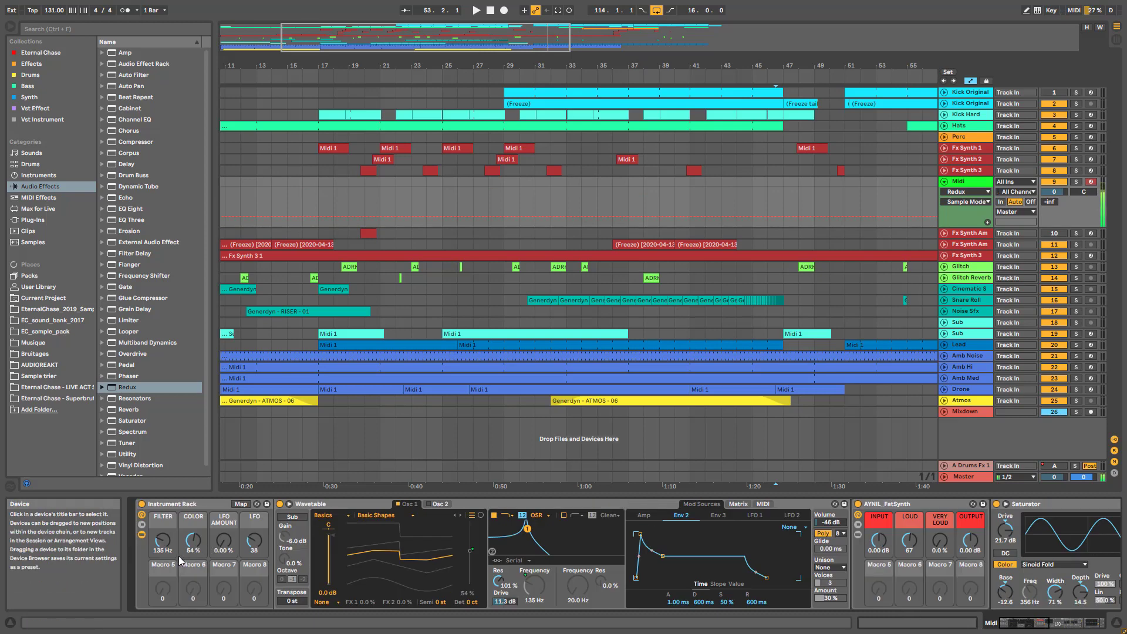
{"action": "mouse_move", "coordinate": [164, 547]}
{"action": "left_mouse_down"}
{"action": "mouse_move", "coordinate": [165, 528]}
{"action": "mouse_move", "coordinate": [224, 522]}
{"action": "mouse_move", "coordinate": [249, 555]}
{"action": "mouse_move", "coordinate": [222, 541]}
{"action": "mouse_move", "coordinate": [162, 545]}
{"action": "mouse_move", "coordinate": [163, 556]}
{"action": "mouse_move", "coordinate": [163, 533]}
{"action": "left_mouse_up"}
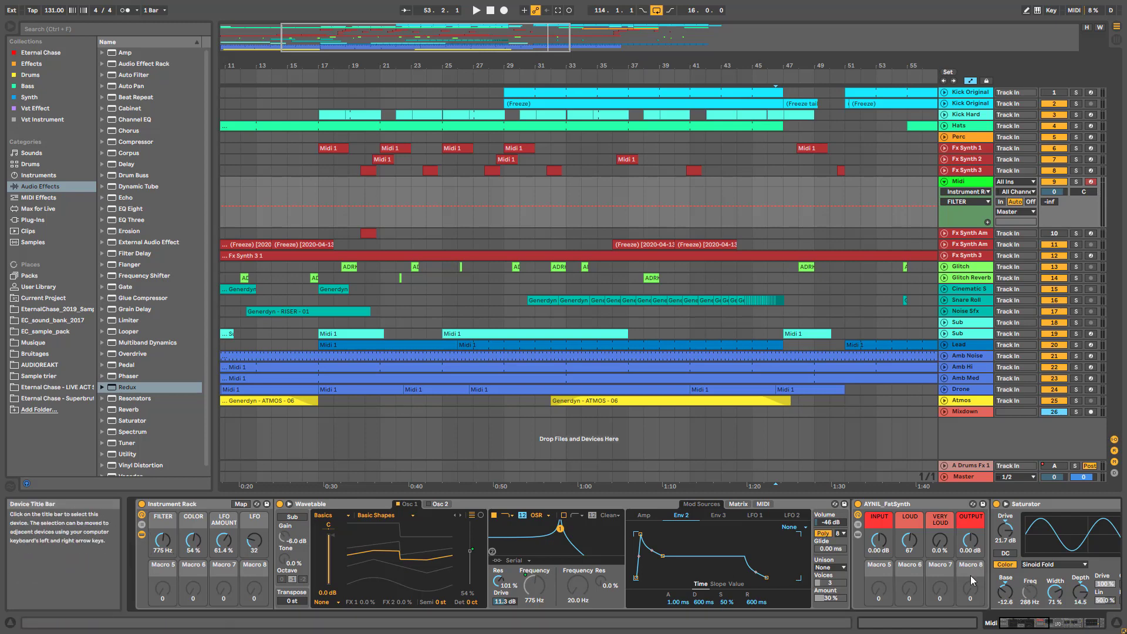
Step: Insert an EQ Eight between the Redux and the Reverb, and set its first band to low cut
{"action": "left_click_drag", "start_coordinate": [1020, 622], "coordinate": [1048, 622]}
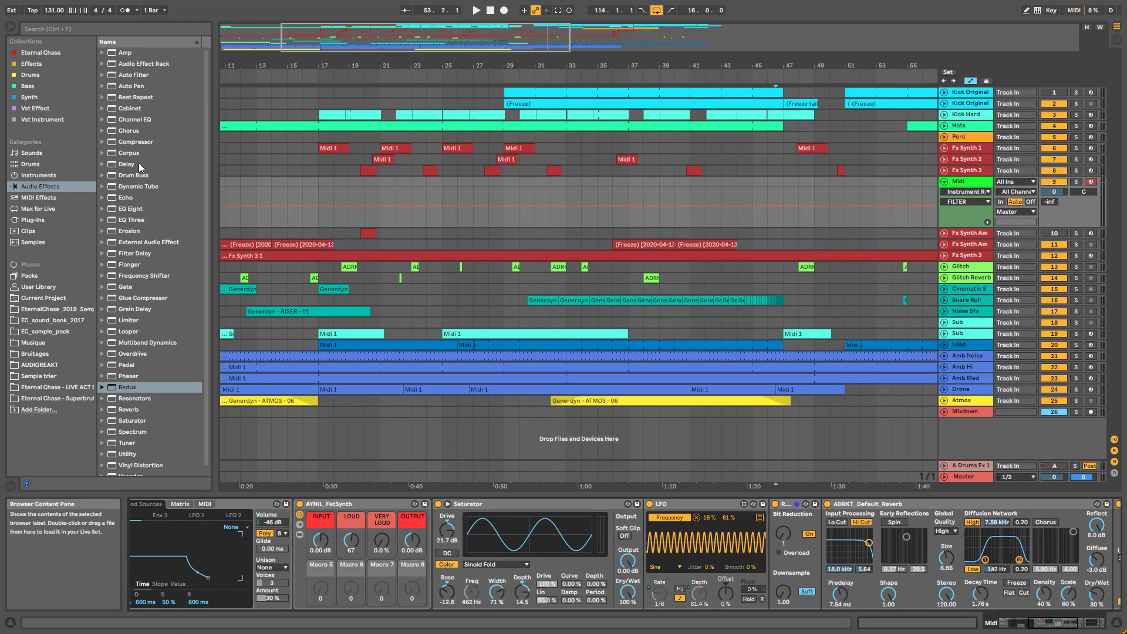
{"action": "left_click", "coordinate": [130, 208]}
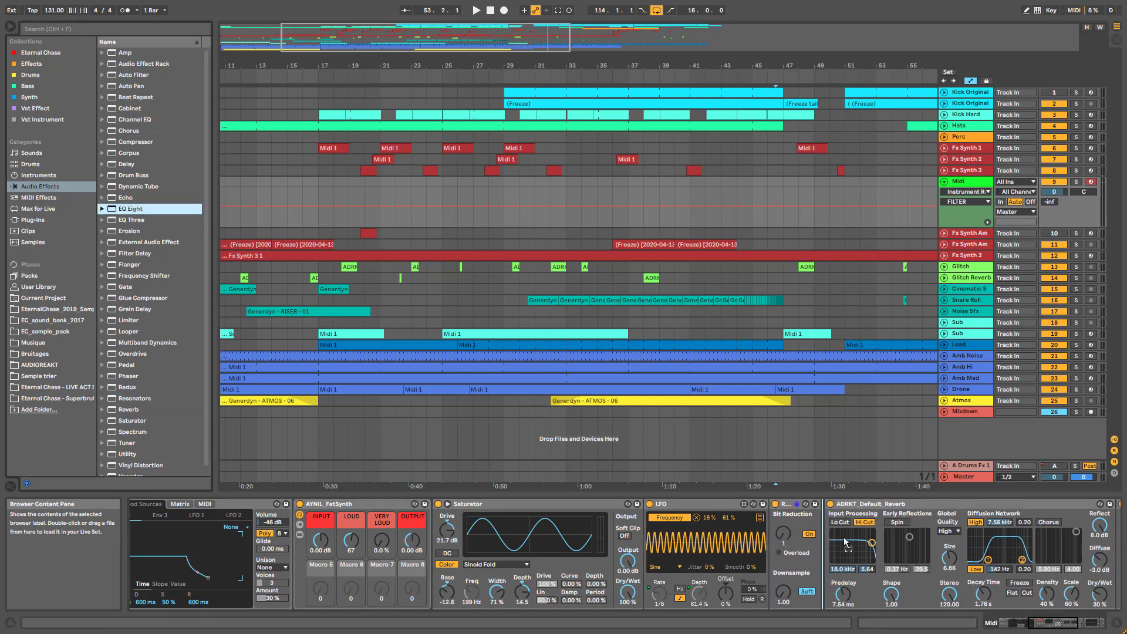
{"action": "key", "text": "Return"}
{"action": "left_click", "coordinate": [871, 595]}
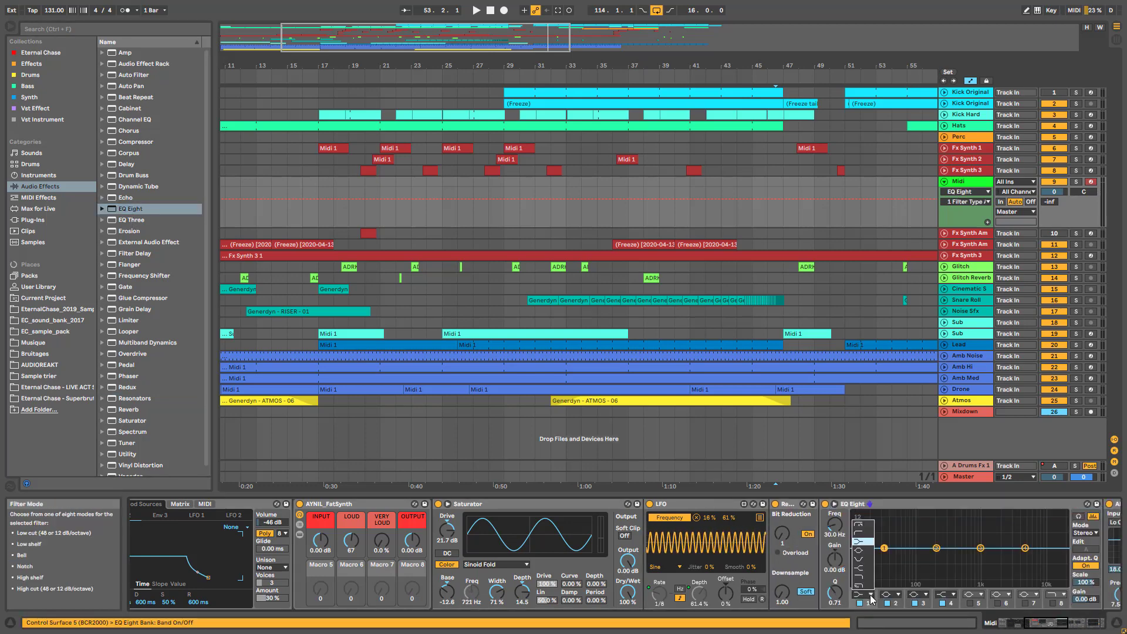
{"action": "left_click", "coordinate": [861, 525]}
Step: Map the low-cut band's frequency to Macro 5 of the Instrument Rack and rename that macro HPF
{"action": "right_click", "coordinate": [842, 536]}
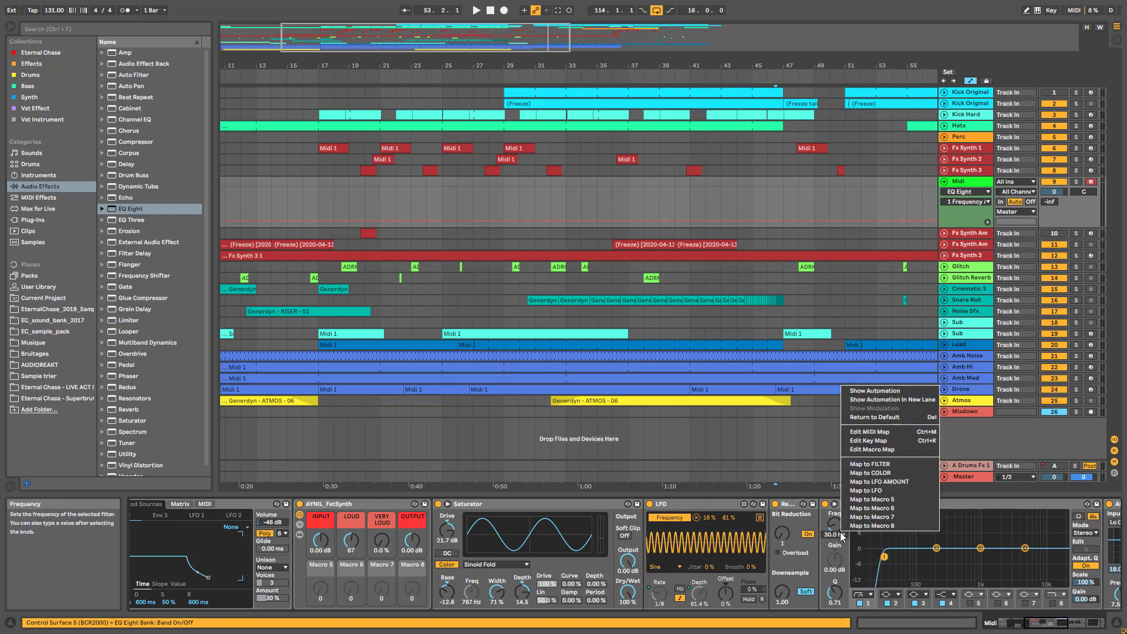
{"action": "left_click", "coordinate": [872, 499]}
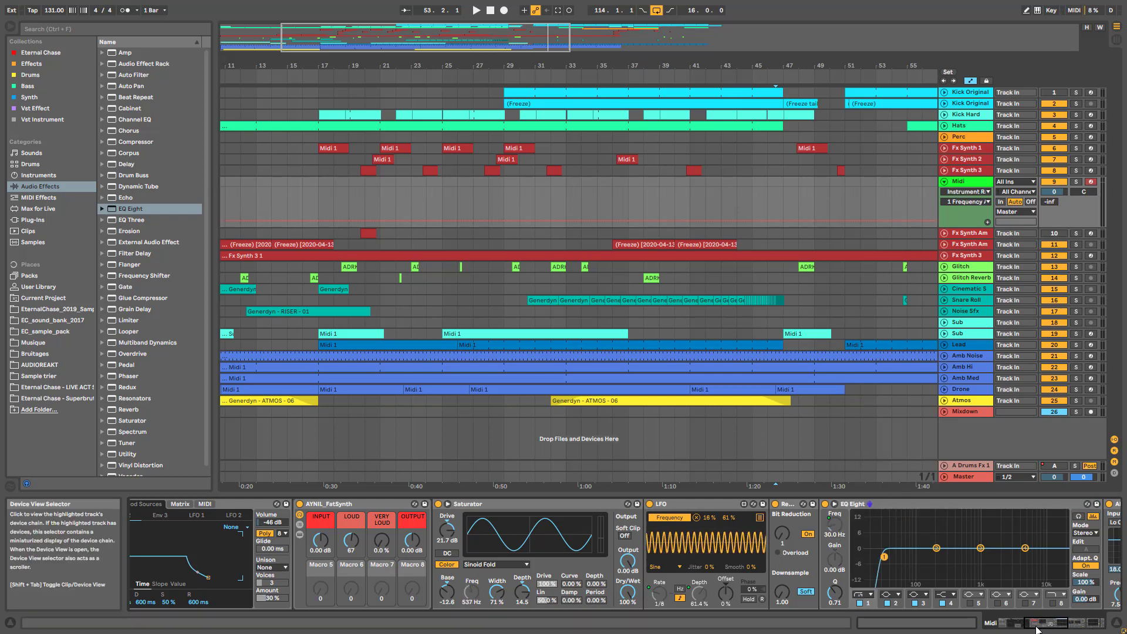
{"action": "left_click_drag", "start_coordinate": [1042, 624], "coordinate": [485, 597]}
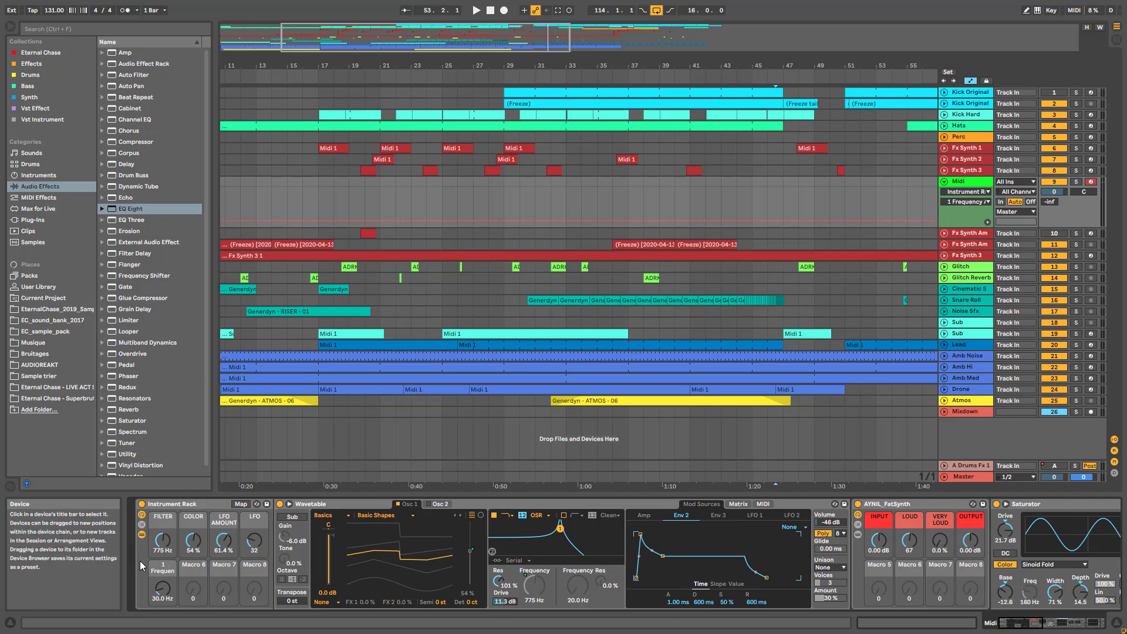
{"action": "left_click", "coordinate": [159, 571]}
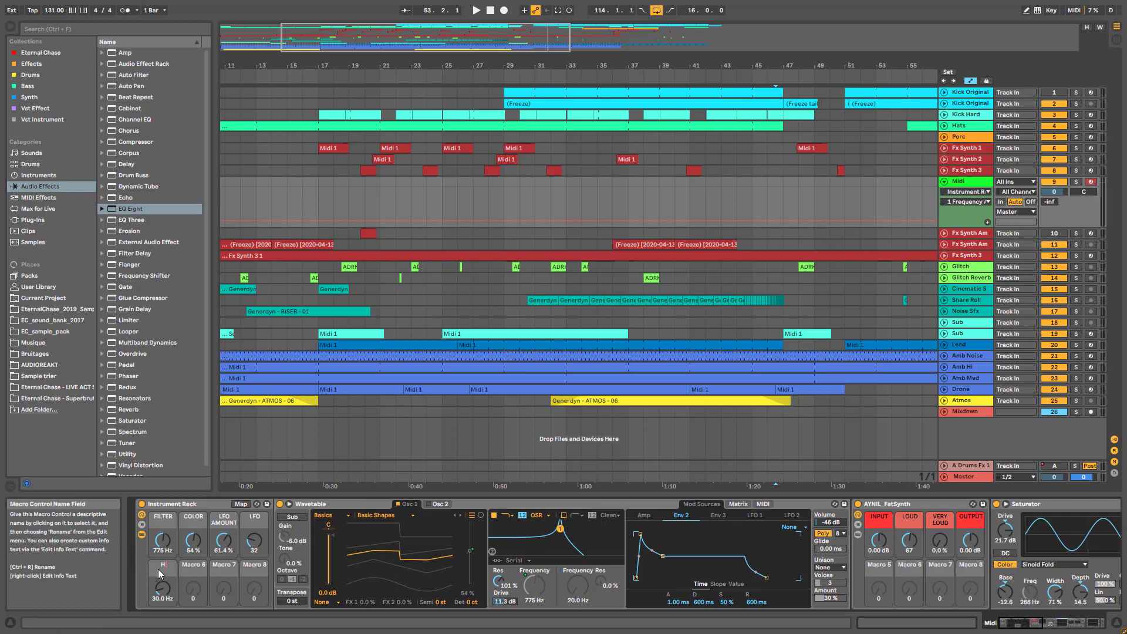
{"action": "key", "text": "Return"}
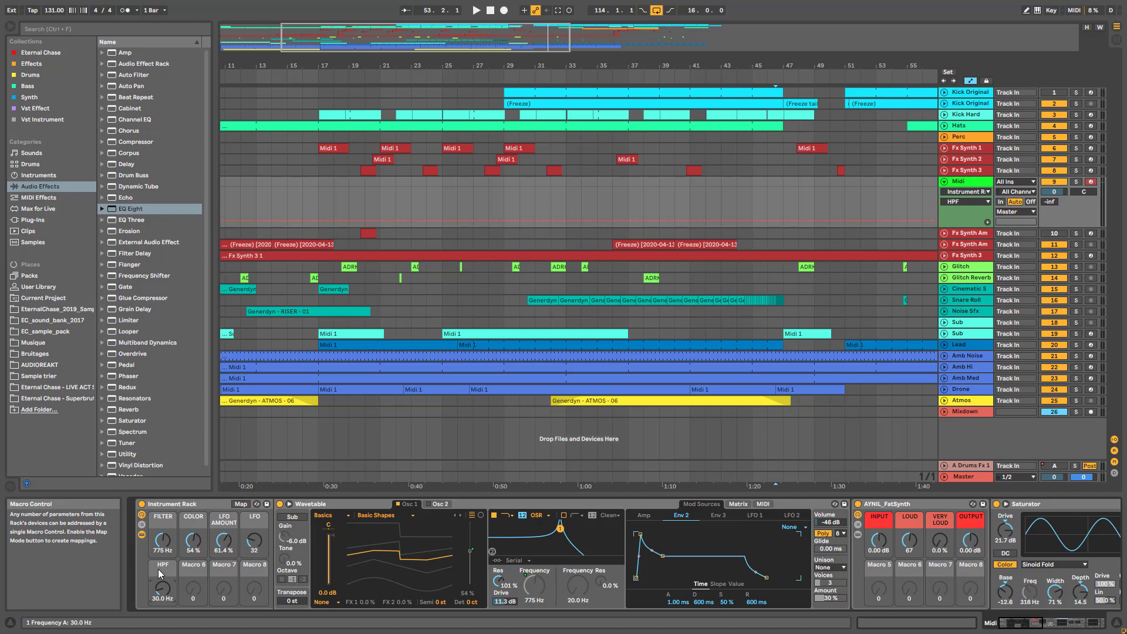
Step: Insert a Frequency Shifter in Shift mode between Wavetable and AYNIL_FatSynth, and map its coarse frequency to Macro 6
{"action": "double_click", "coordinate": [143, 275]}
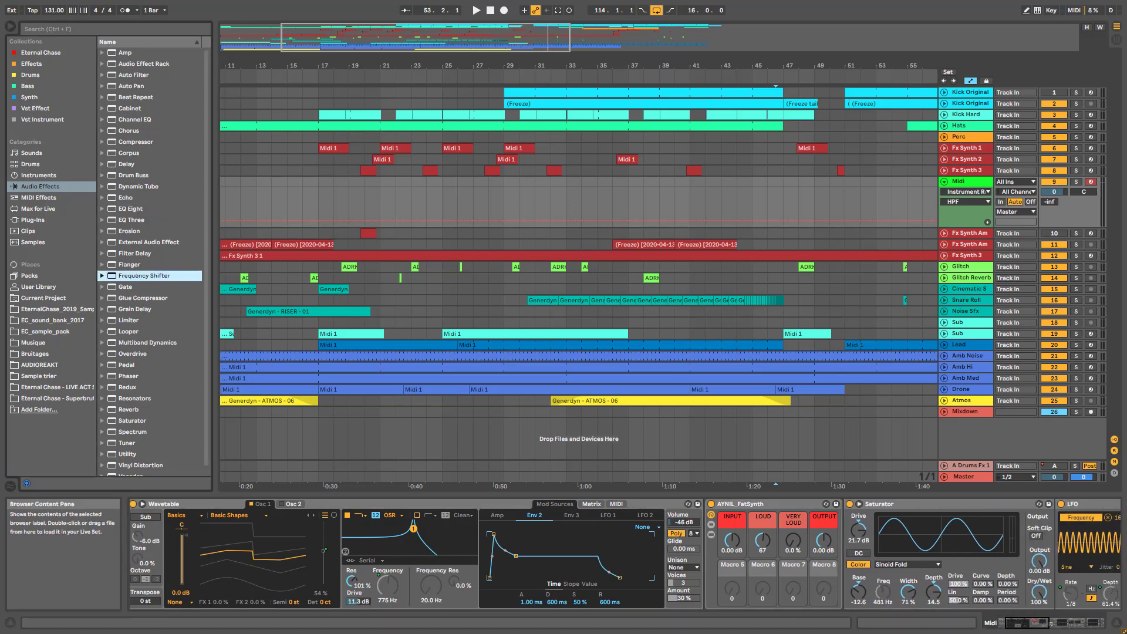
{"action": "mouse_move", "coordinate": [144, 275]}
{"action": "left_mouse_down"}
{"action": "mouse_move", "coordinate": [1110, 555]}
{"action": "mouse_move", "coordinate": [691, 550]}
{"action": "mouse_move", "coordinate": [704, 549]}
{"action": "left_mouse_up"}
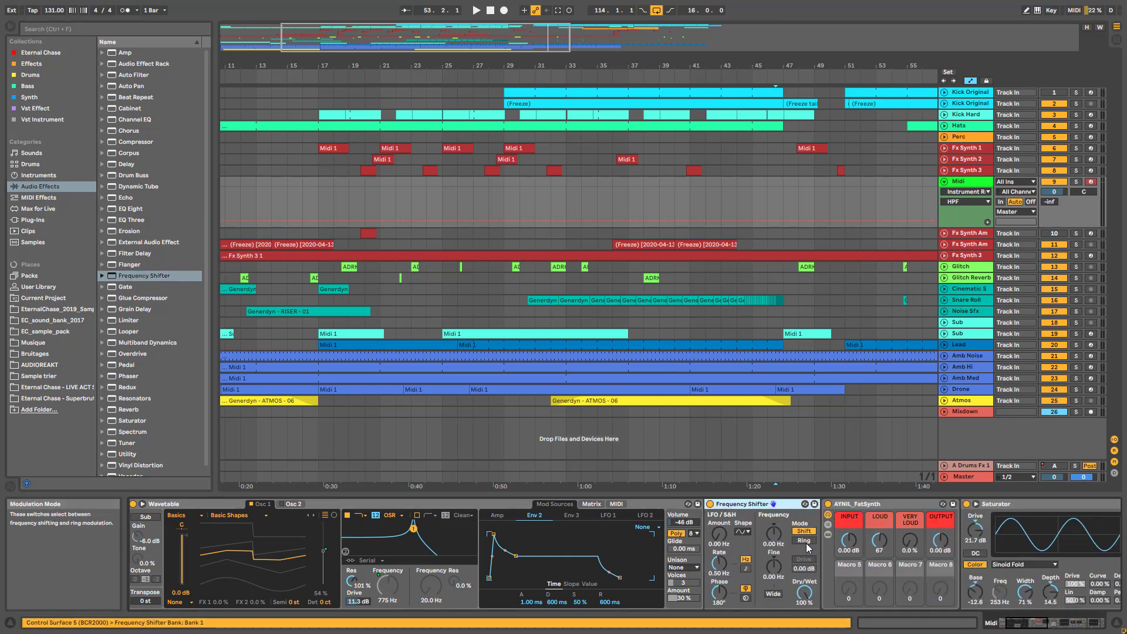
{"action": "left_click", "coordinate": [805, 541]}
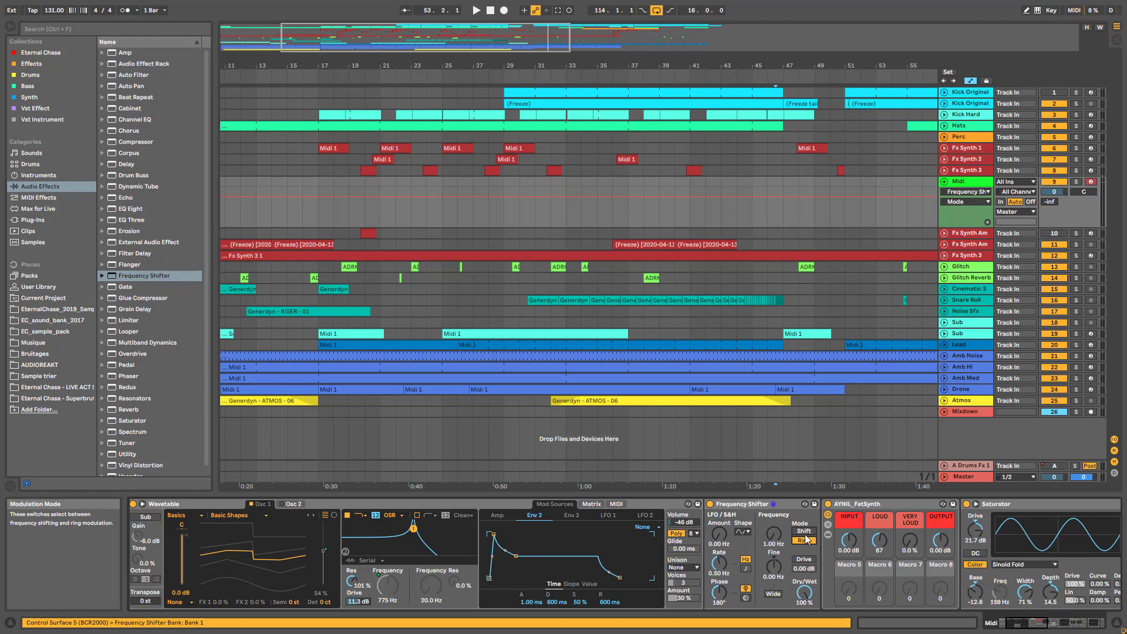
{"action": "left_click", "coordinate": [803, 531]}
{"action": "right_click", "coordinate": [774, 533]}
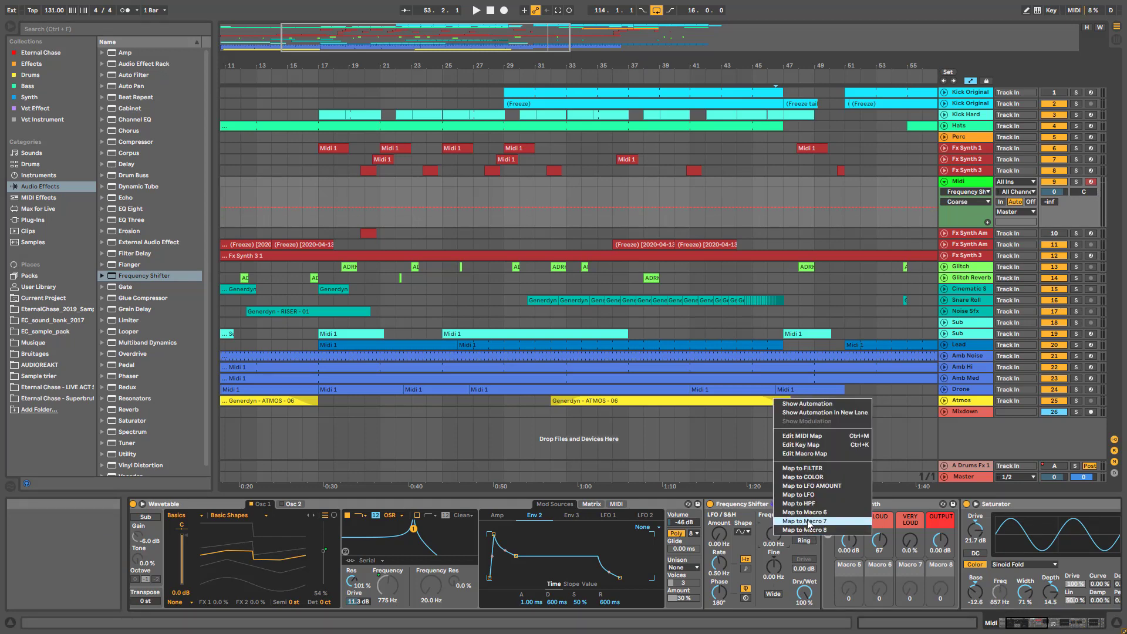
{"action": "left_click", "coordinate": [808, 522]}
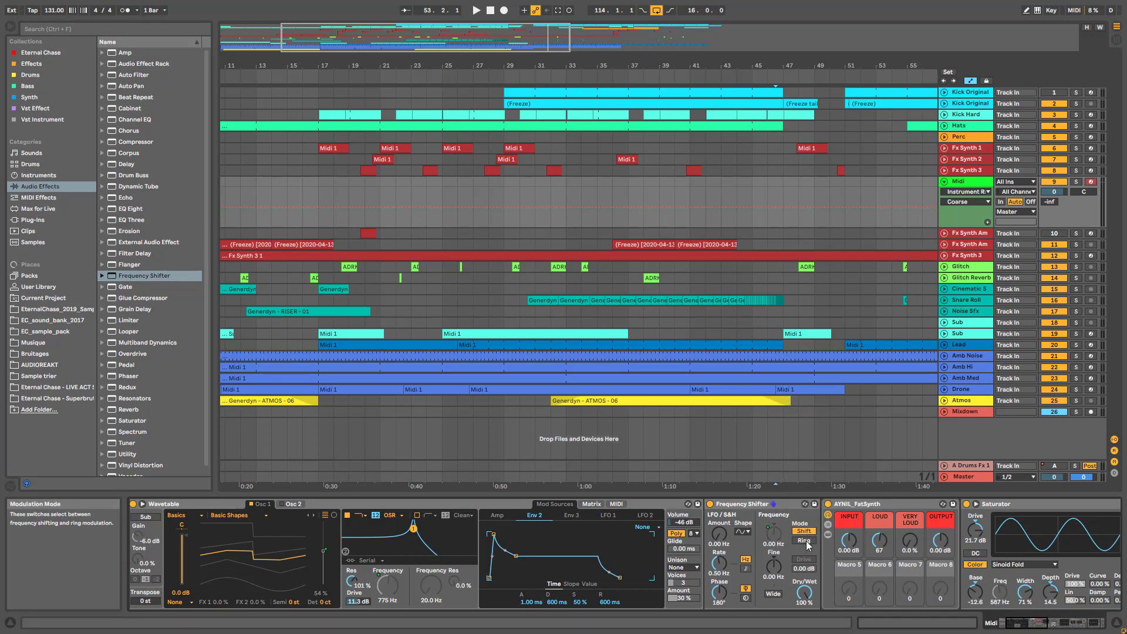
Step: Add a second Frequency Shifter after the first, set it to Ring mode, and map its ring mod frequency to Macro 7
{"action": "right_click", "coordinate": [742, 503]}
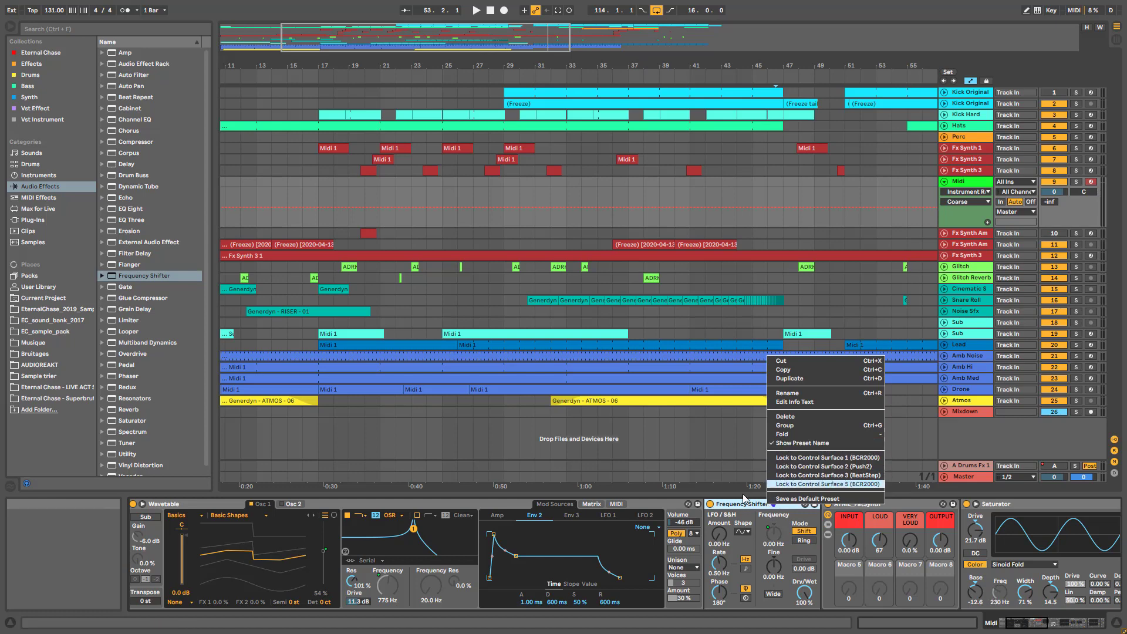
{"action": "left_click", "coordinate": [743, 503]}
{"action": "left_click", "coordinate": [140, 276]}
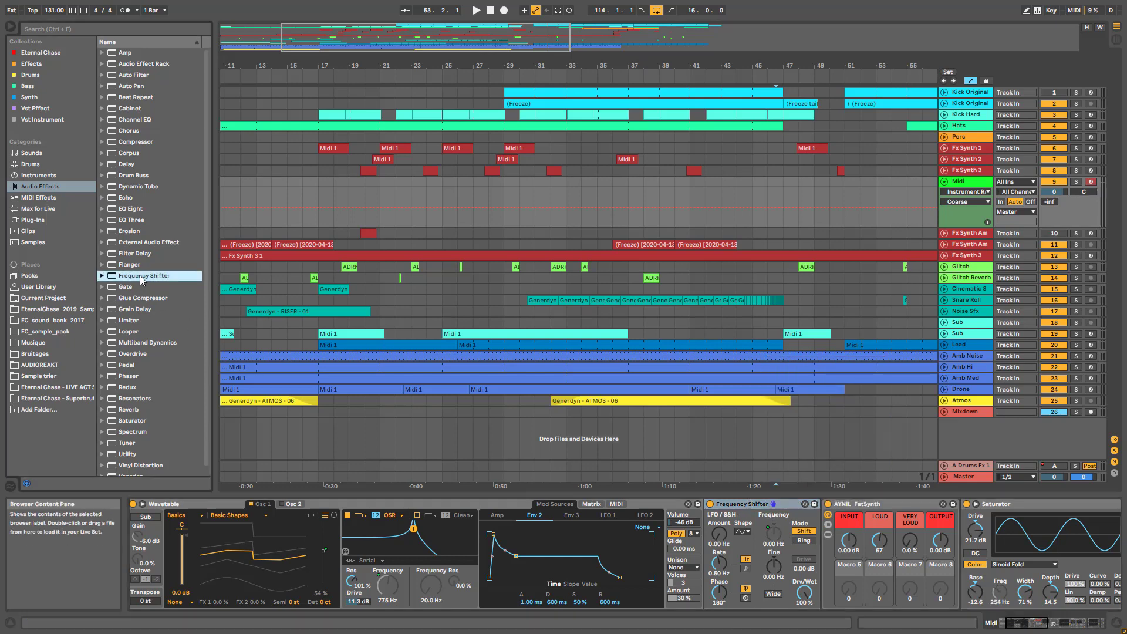
{"action": "left_click_drag", "start_coordinate": [140, 276], "coordinate": [826, 547]}
{"action": "left_click", "coordinate": [921, 540]}
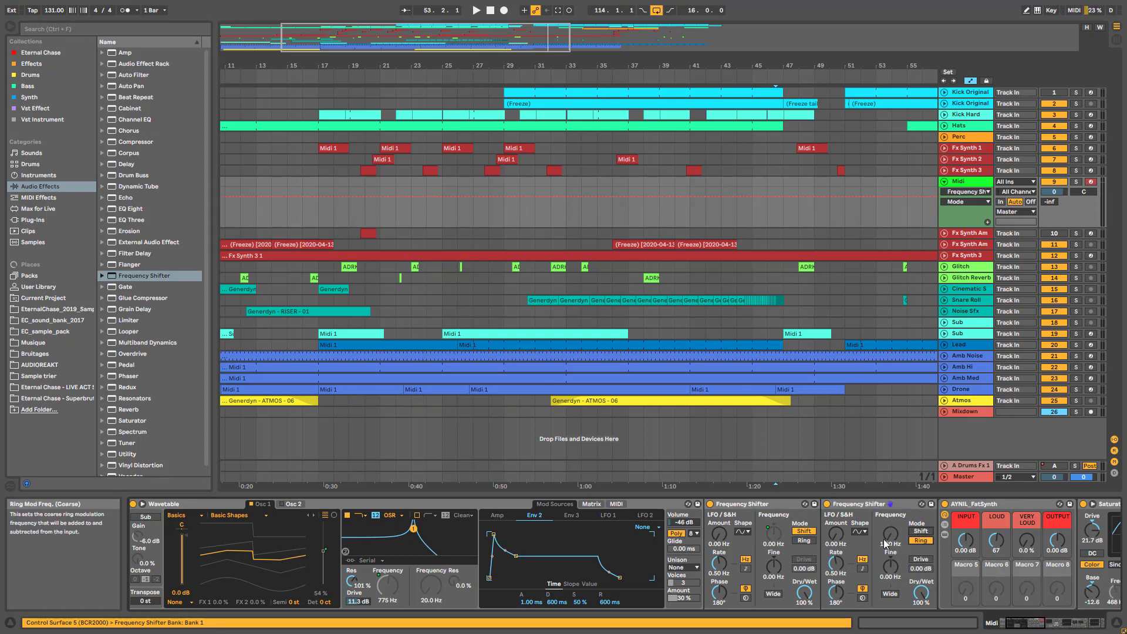
{"action": "right_click", "coordinate": [898, 535]}
{"action": "left_click", "coordinate": [919, 521]}
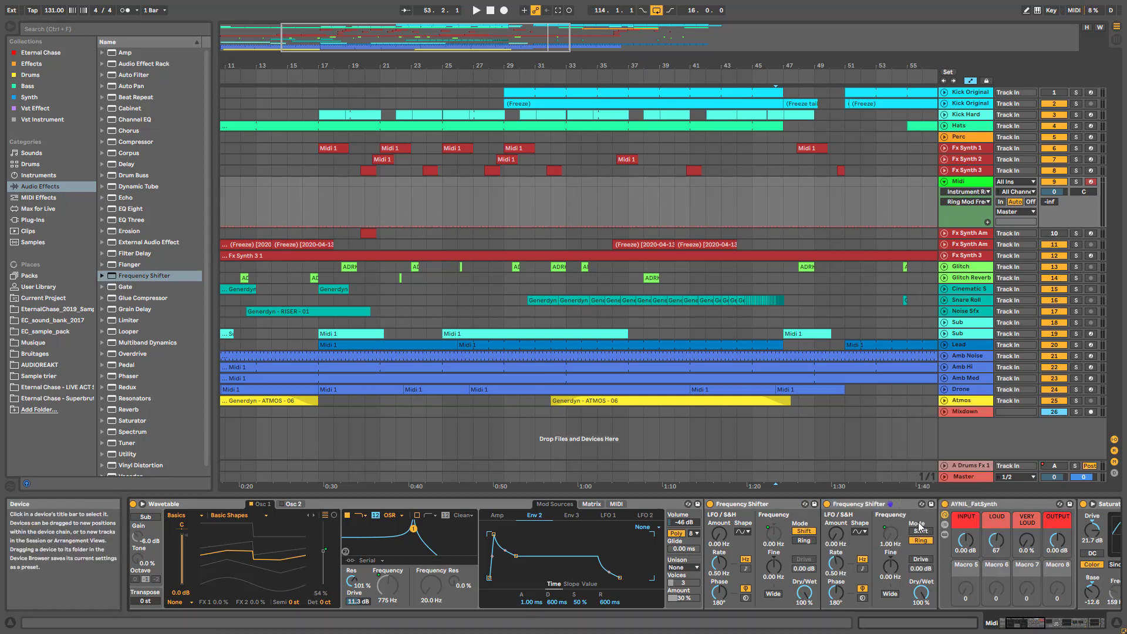
{"action": "right_click", "coordinate": [828, 505]}
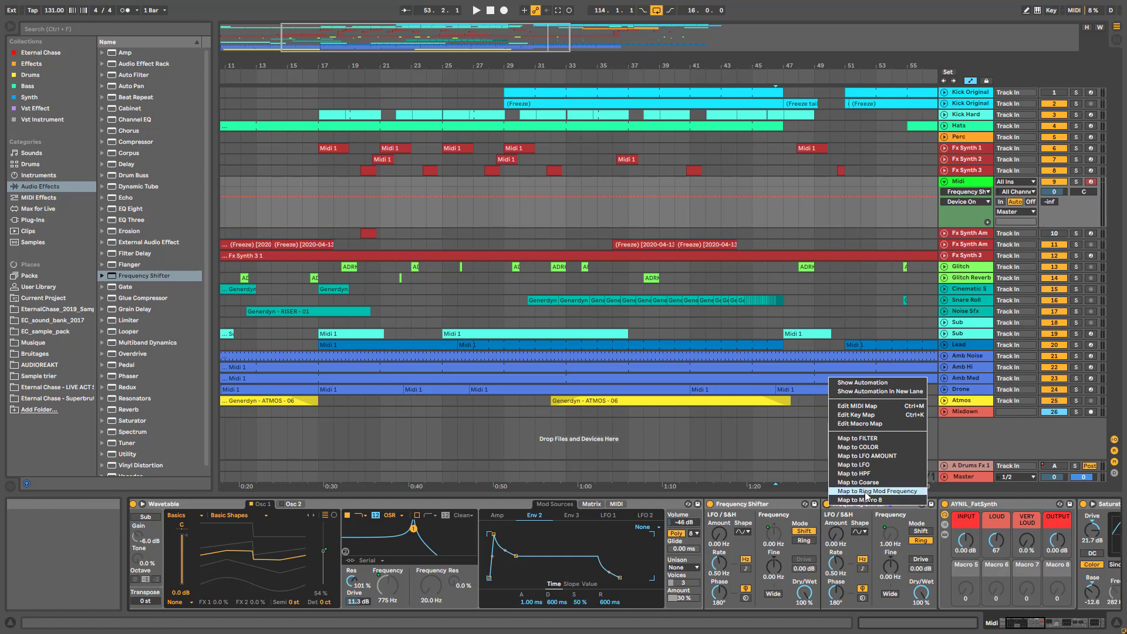
{"action": "left_click", "coordinate": [863, 496]}
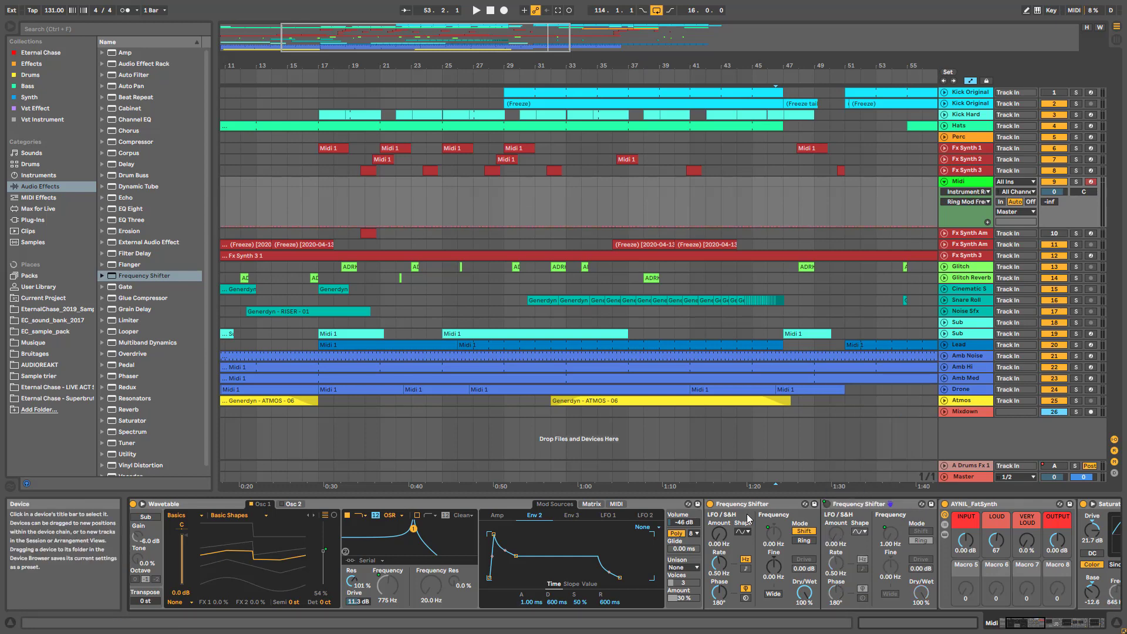
{"action": "right_click", "coordinate": [710, 504]}
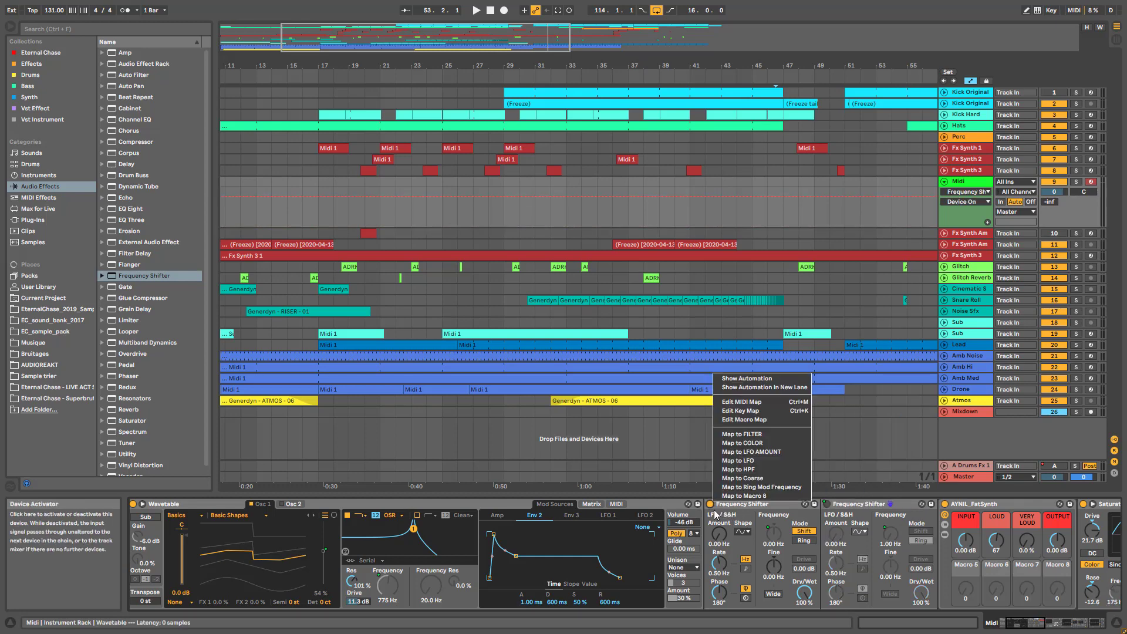
{"action": "left_click", "coordinate": [751, 487]}
Step: Rename the Instrument Rack's two frequency shifter macros FREQ SHIFT and RING MOD
{"action": "left_click_drag", "start_coordinate": [1028, 627], "coordinate": [934, 627]}
{"action": "left_click", "coordinate": [187, 567]}
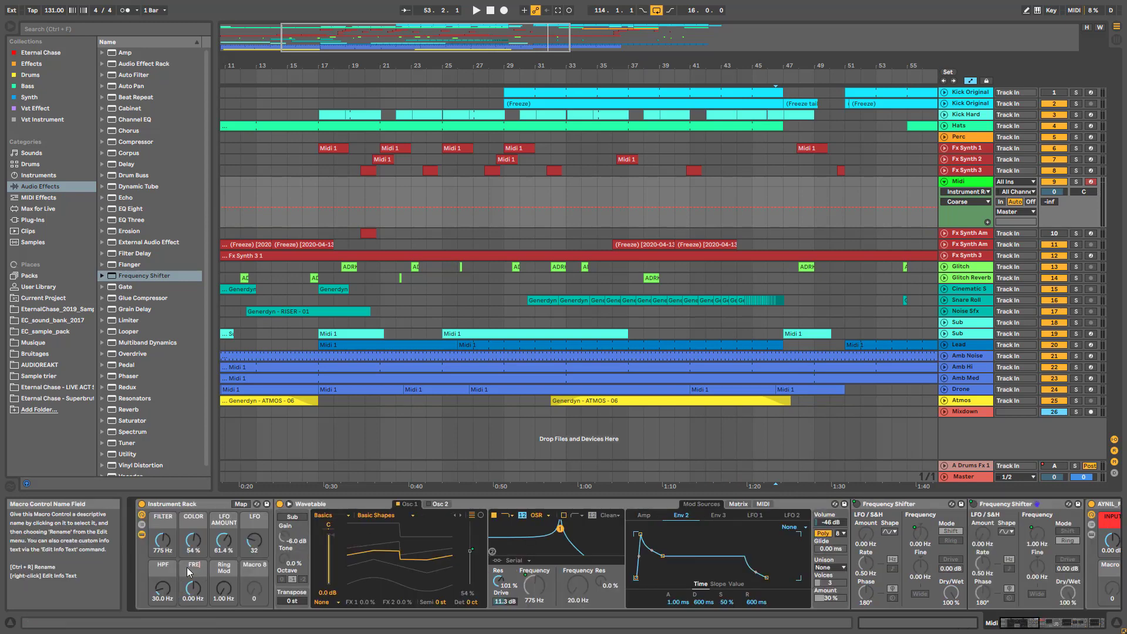
{"action": "type", "text": "FREQ SHIFT"}
{"action": "key", "text": "Return"}
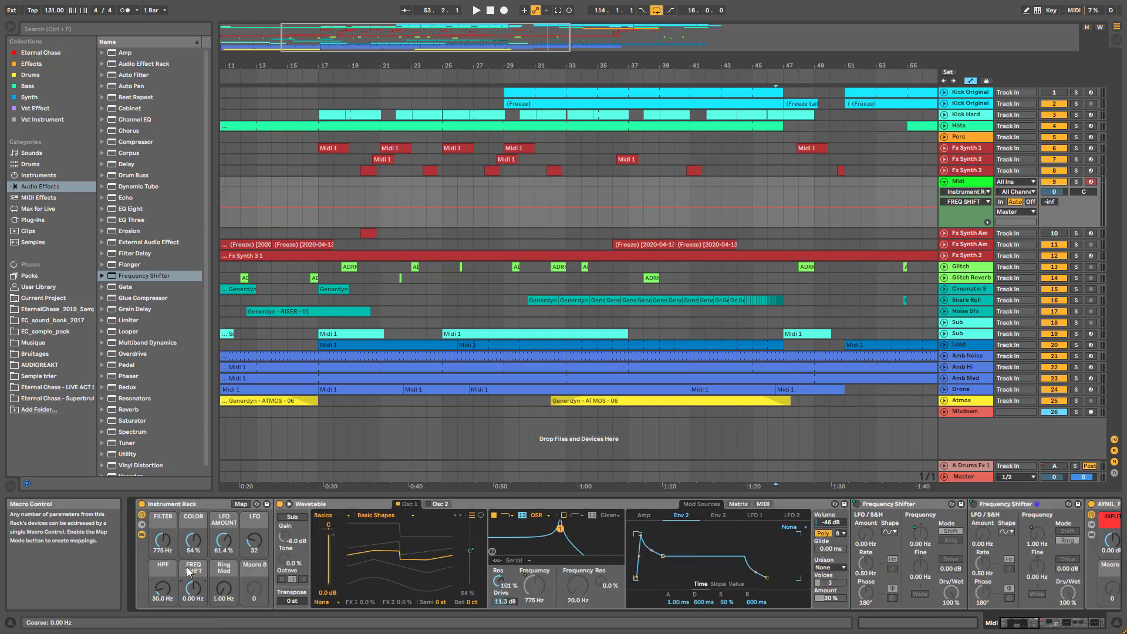
{"action": "left_click", "coordinate": [230, 570]}
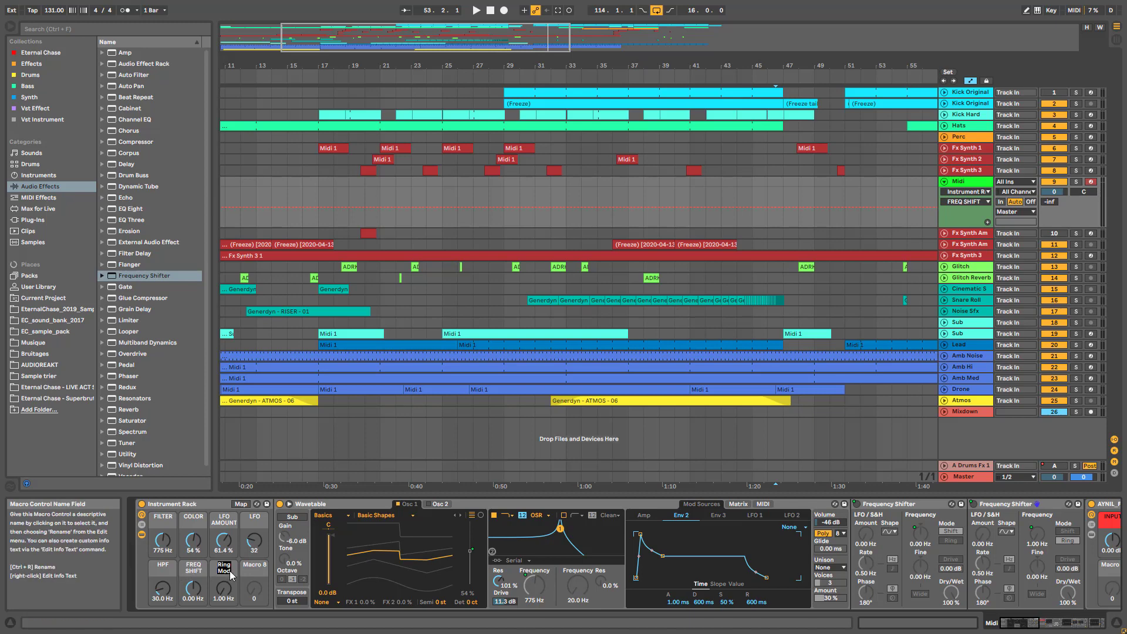
{"action": "type", "text": "RING MOD"}
{"action": "key", "text": "Return"}
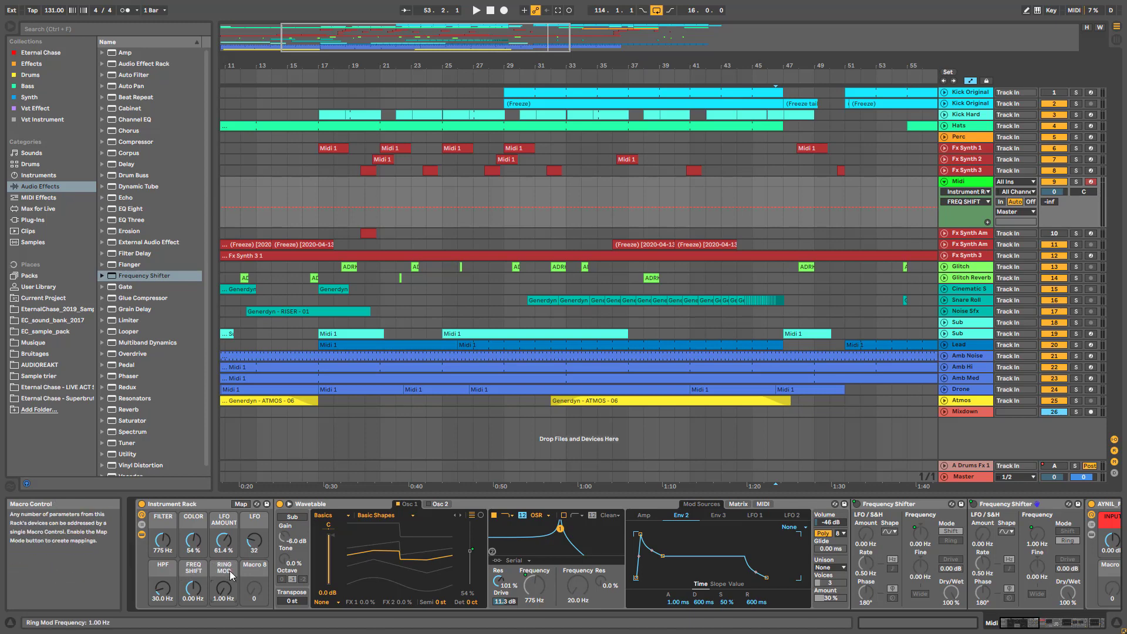
Step: Lower the minimum of the Device On macro mappings for FREQ SHIFT and RING MOD, setting RING MOD's to 1
{"action": "left_click", "coordinate": [241, 504]}
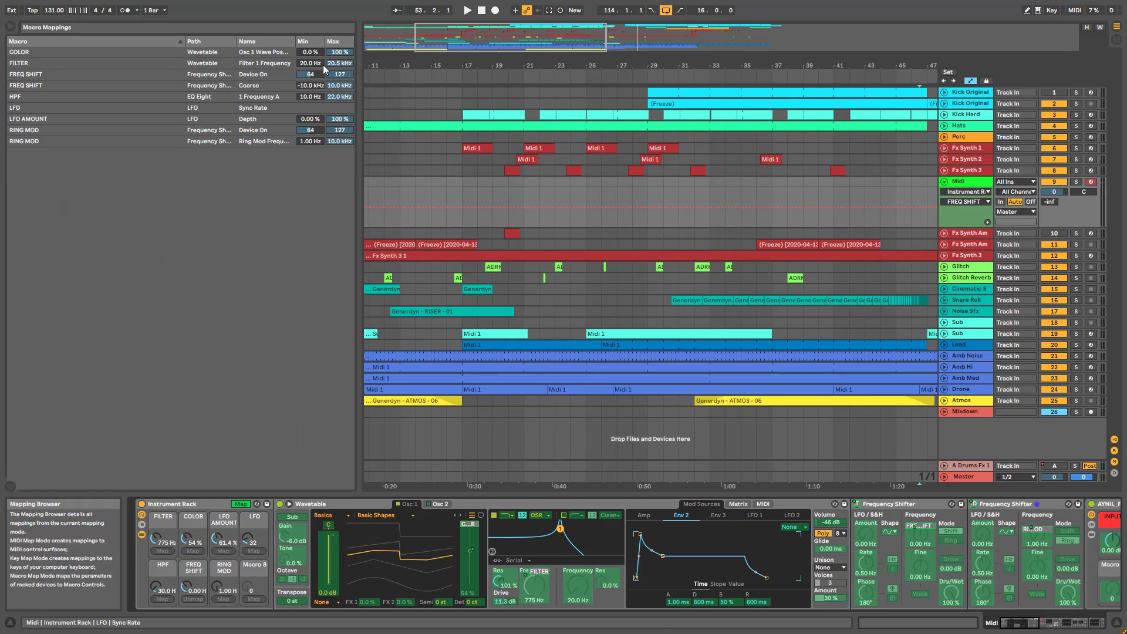
{"action": "left_click", "coordinate": [311, 75]}
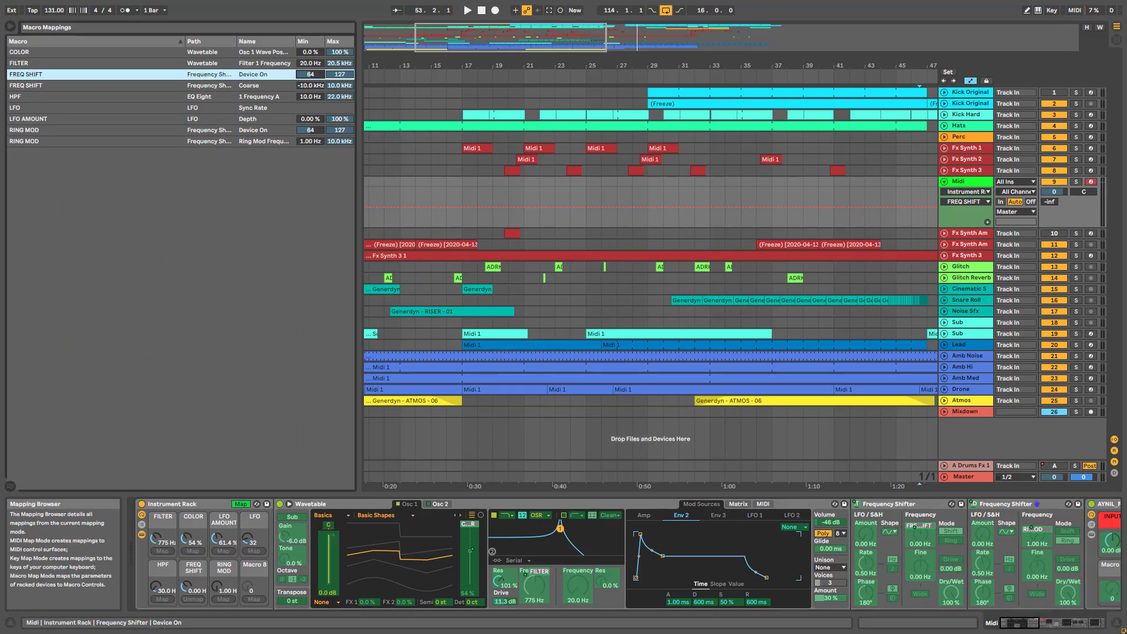
{"action": "left_click", "coordinate": [310, 130]}
{"action": "type", "text": "1"}
{"action": "left_click", "coordinate": [247, 504]}
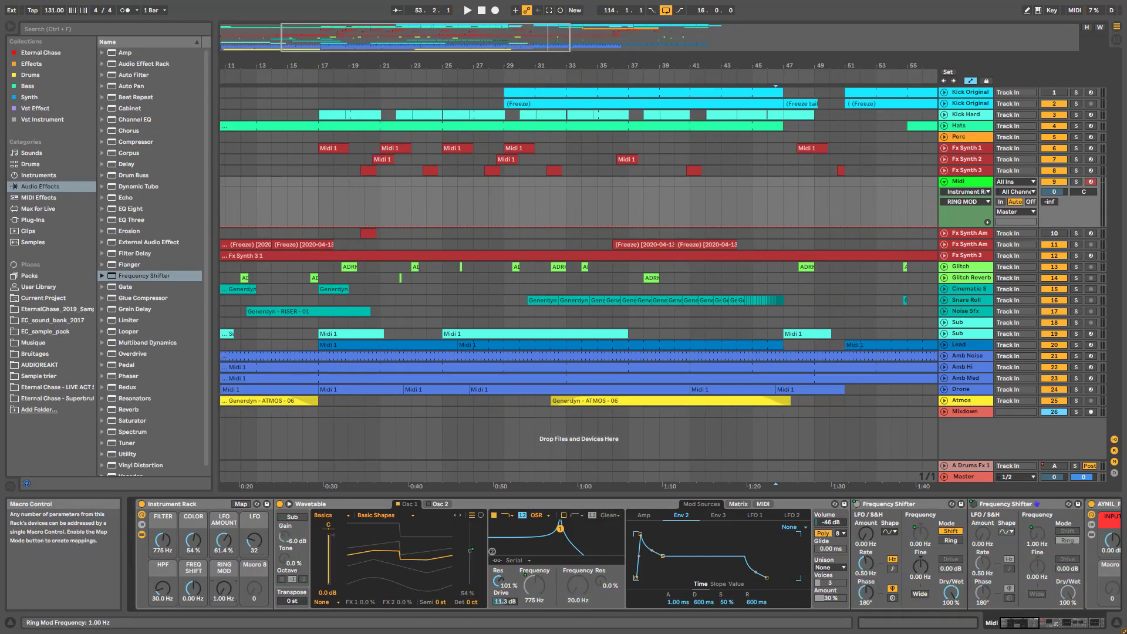
Step: Edit the macro mapping of the first Frequency Shifter's on/off switch, and turn the FREQ SHIFT macro to -4.33 kHz
{"action": "right_click", "coordinate": [857, 504]}
{"action": "left_click", "coordinate": [887, 482]}
{"action": "left_click_drag", "start_coordinate": [198, 597], "coordinate": [198, 578]}
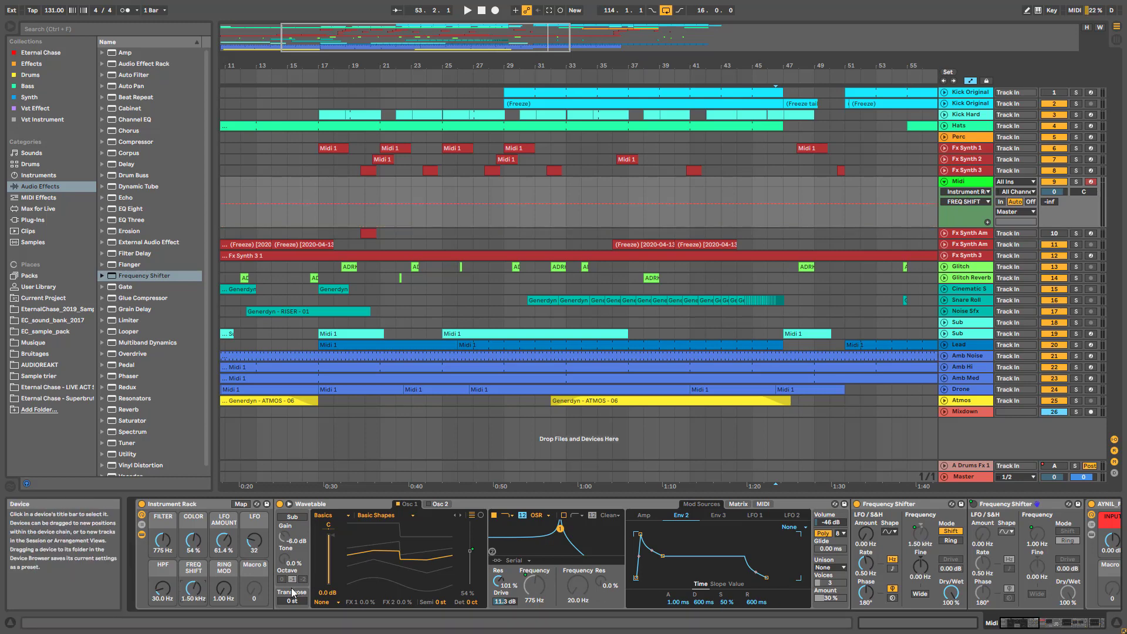
{"action": "left_click_drag", "start_coordinate": [194, 589], "coordinate": [193, 631]}
Step: Lower Wavetable's volume to -72 dB and the Midi track's volume to -4.9 dB
{"action": "left_click_drag", "start_coordinate": [829, 523], "coordinate": [829, 543]}
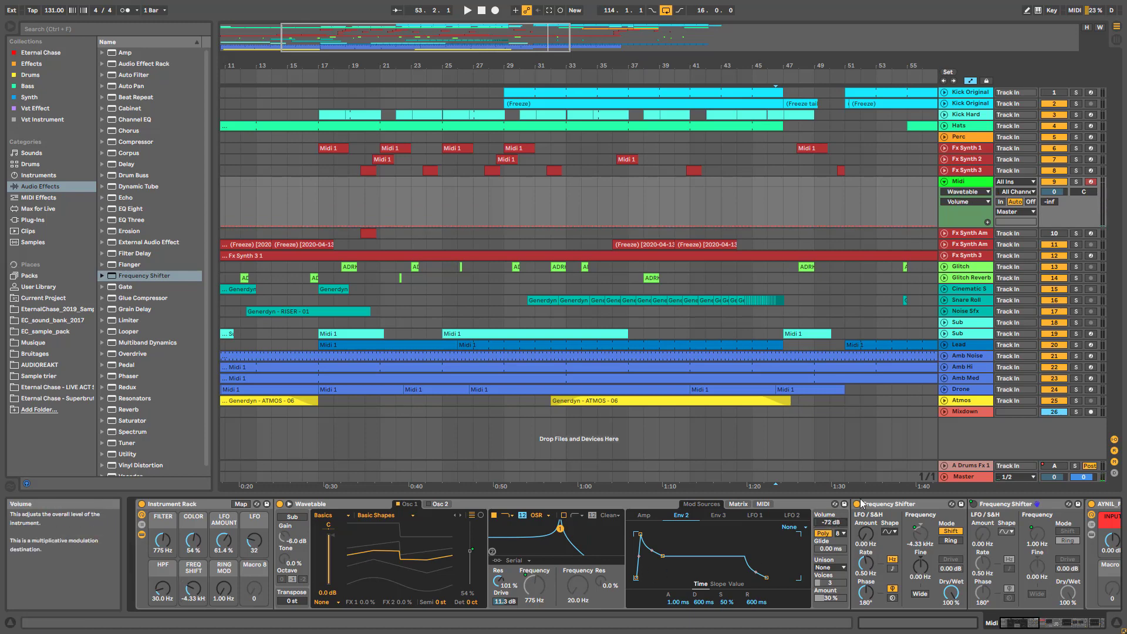
{"action": "left_click_drag", "start_coordinate": [1054, 191], "coordinate": [1055, 202]}
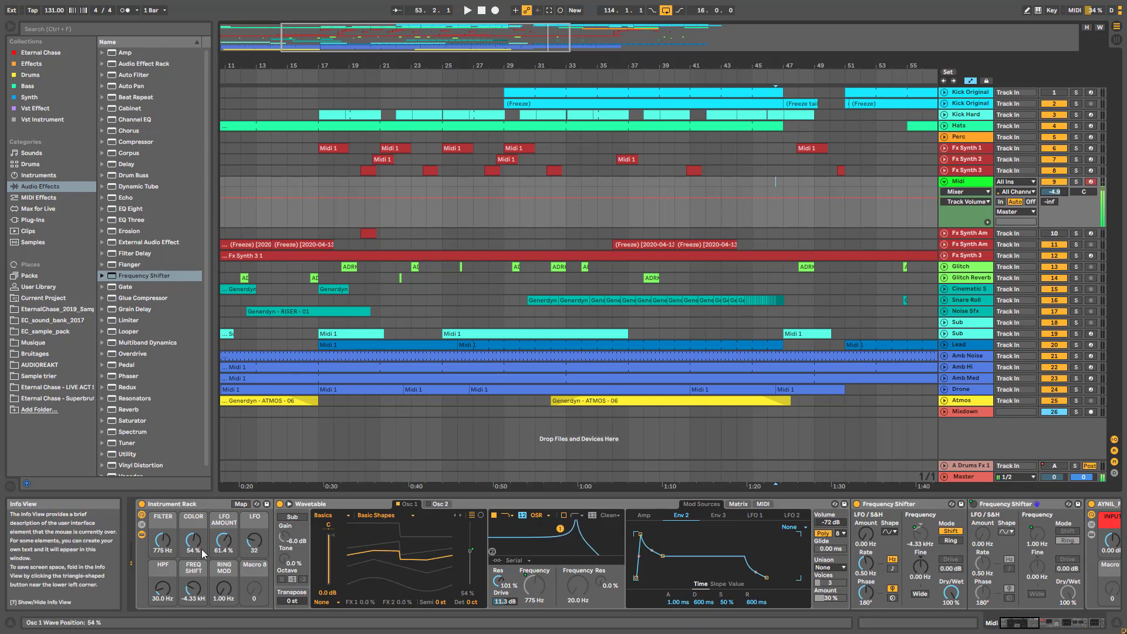
Step: Set the FREQ SHIFT macro to -866 Hz, RING MOD to 149 Hz and FILTER to 168 Hz
{"action": "left_click_drag", "start_coordinate": [193, 589], "coordinate": [224, 551]}
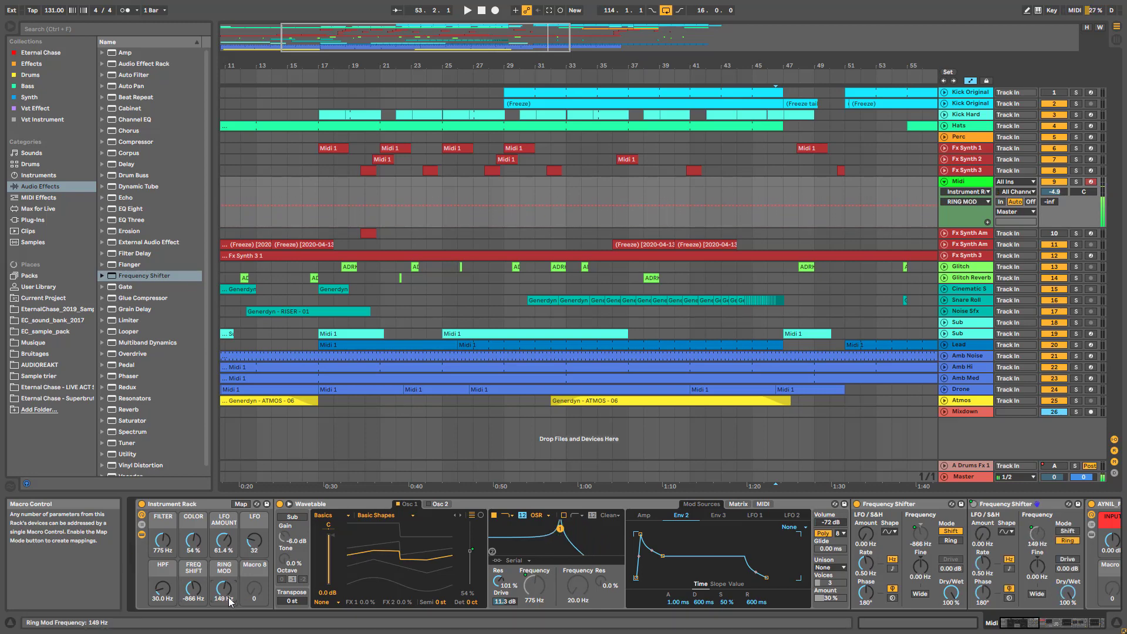
{"action": "left_click_drag", "start_coordinate": [163, 540], "coordinate": [163, 561]}
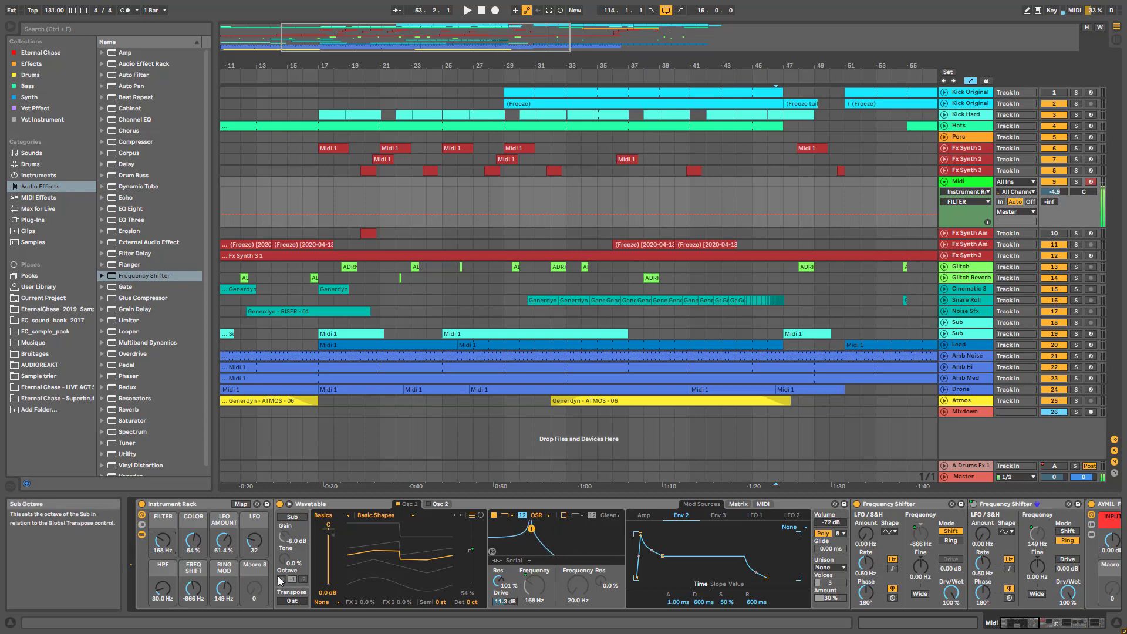
{"action": "left_click", "coordinate": [357, 205]}
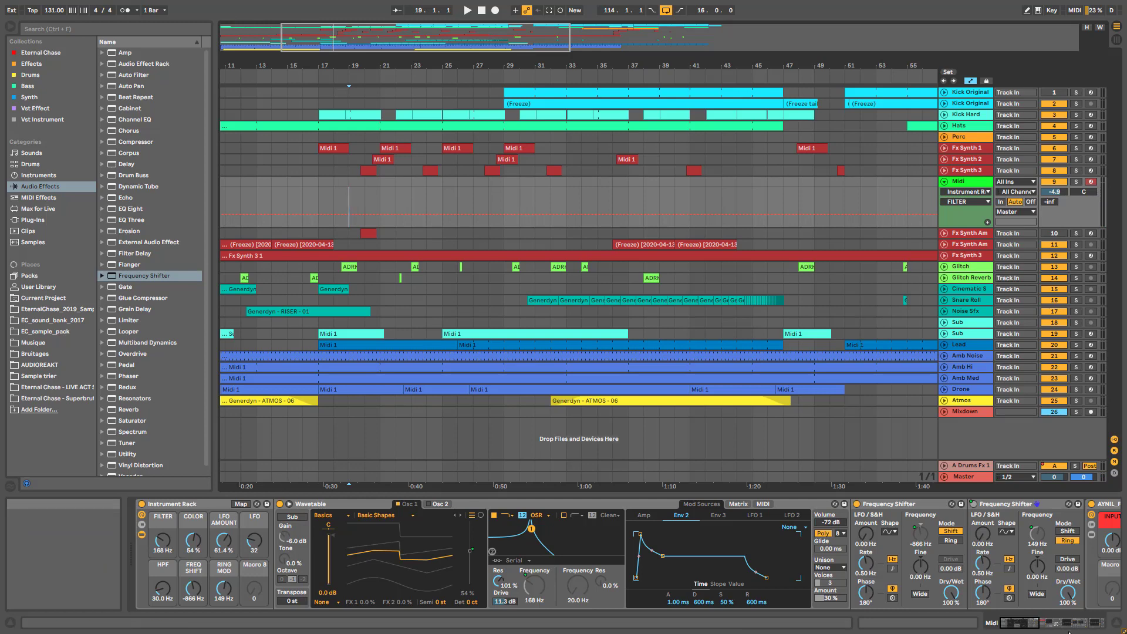
Step: Map the Reverb's Dry/Wet amount to Macro 8 of the Instrument Rack
{"action": "left_click_drag", "start_coordinate": [1021, 623], "coordinate": [1083, 625]}
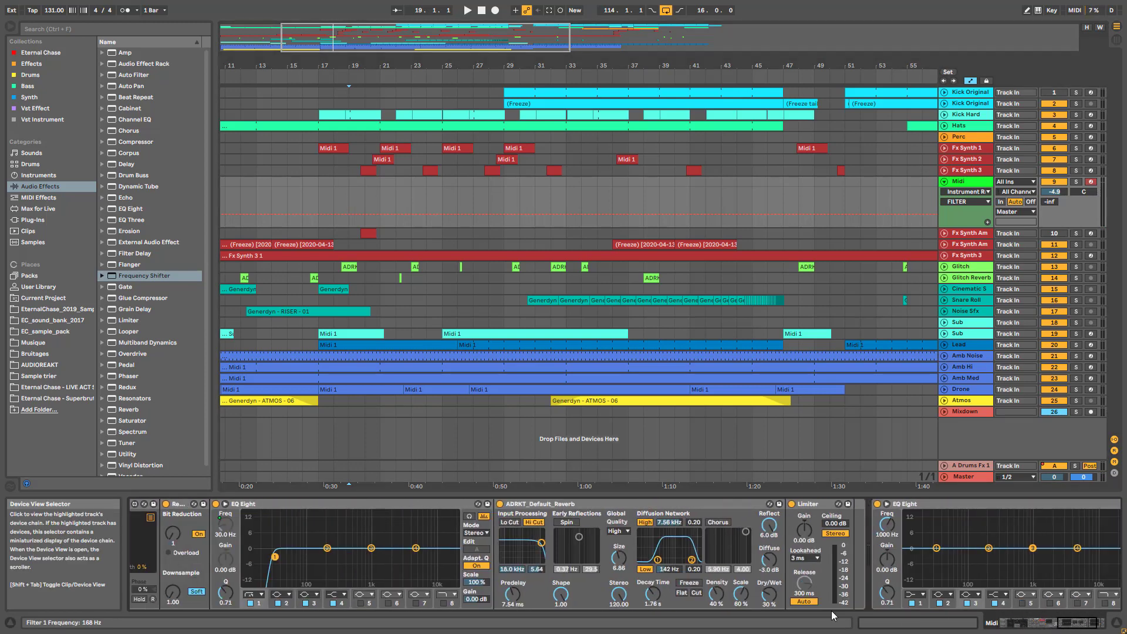
{"action": "right_click", "coordinate": [771, 592]}
{"action": "left_click", "coordinate": [786, 585]}
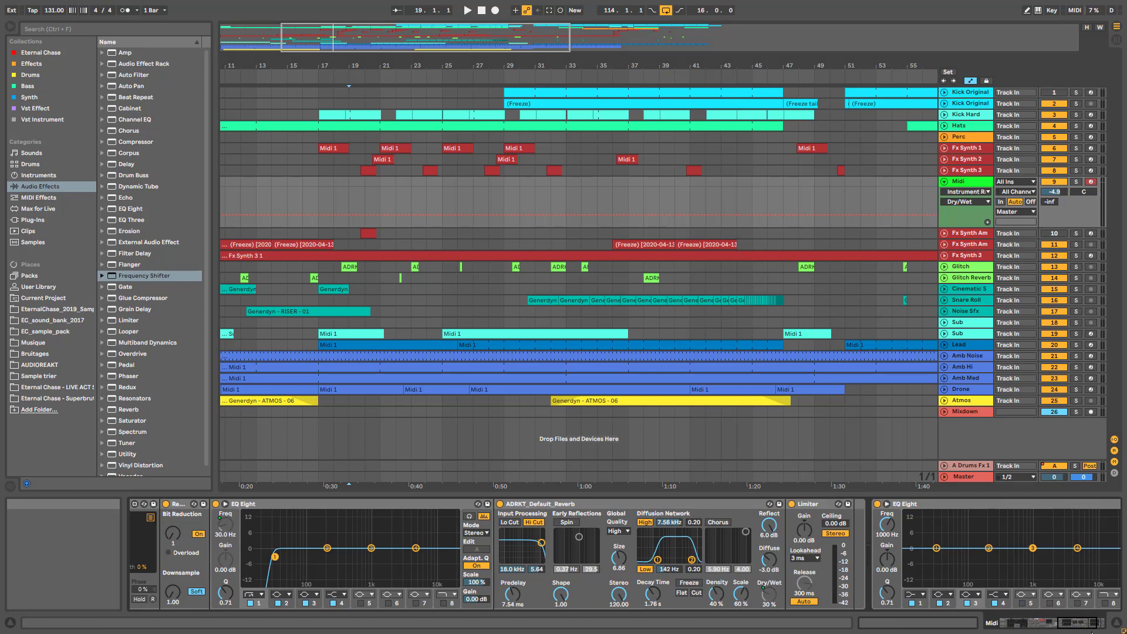
Step: Rename the Instrument Rack's Dry/Wet macro to REVERB
{"action": "left_click_drag", "start_coordinate": [1088, 627], "coordinate": [880, 622]}
{"action": "left_click", "coordinate": [256, 565]}
{"action": "key", "text": "ctrl+r"}
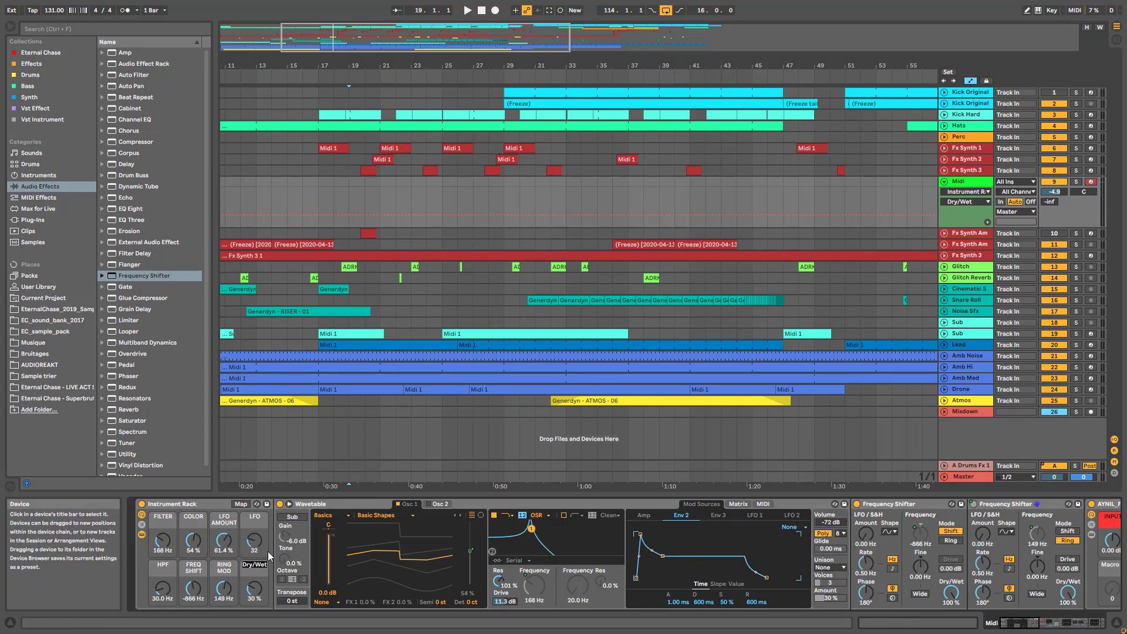
{"action": "type", "text": "REVERB"}
{"action": "key", "text": "Return"}
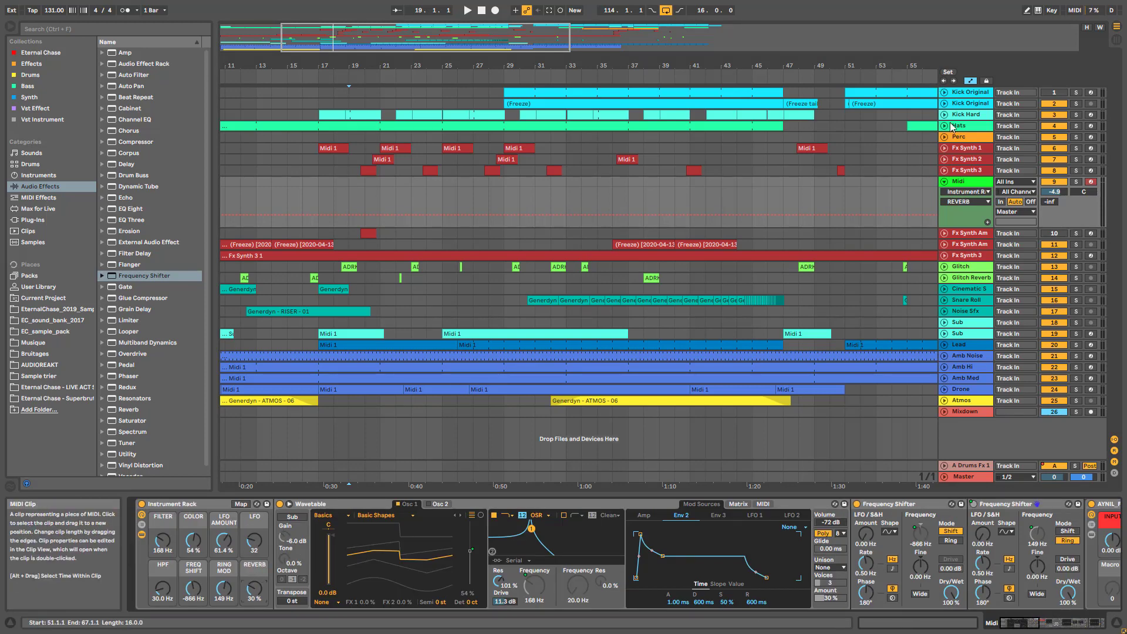
Step: Show the devices inside the AYNIL_Evil Synth rack on the Fx Synth 3 track
{"action": "left_click", "coordinate": [970, 171]}
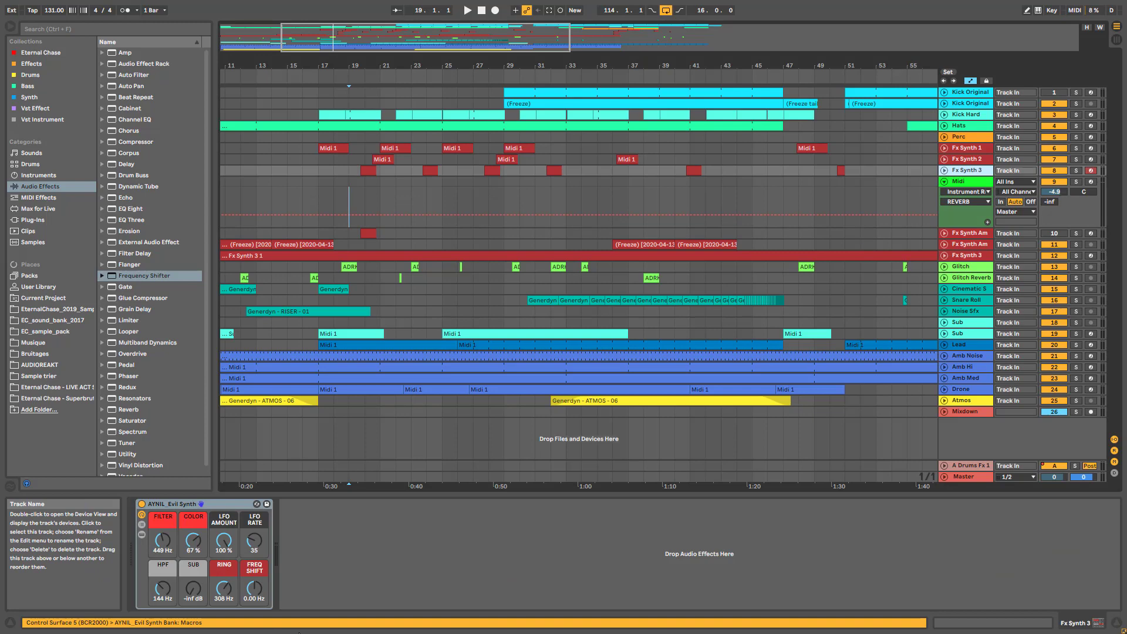
{"action": "left_click", "coordinate": [142, 536]}
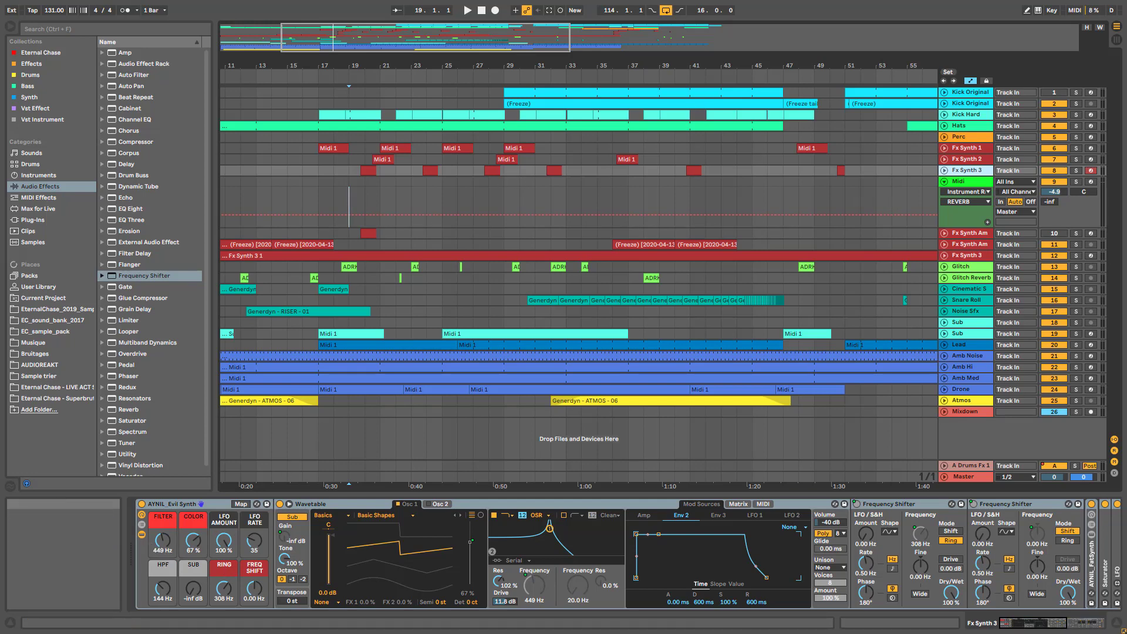
Step: Select the Midi track and audition its synth against the arrangement from bar 17
{"action": "key", "text": "Down"}
{"action": "left_click", "coordinate": [308, 198]}
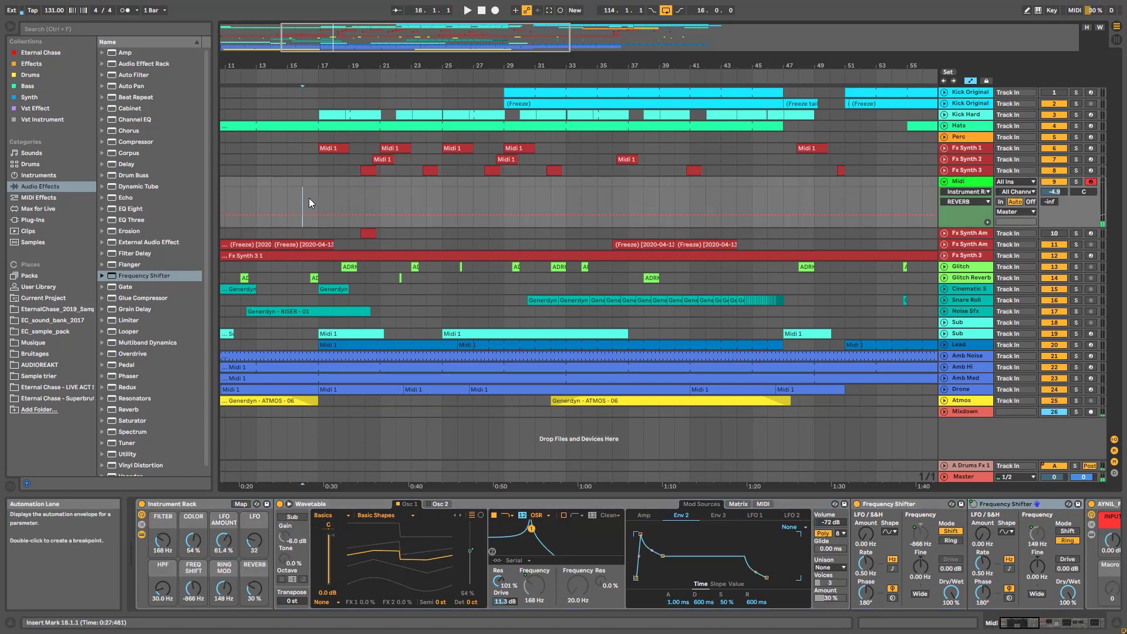
{"action": "left_click", "coordinate": [317, 201]}
{"action": "key", "text": "space"}
{"action": "left_click_drag", "start_coordinate": [352, 61], "coordinate": [372, 97]}
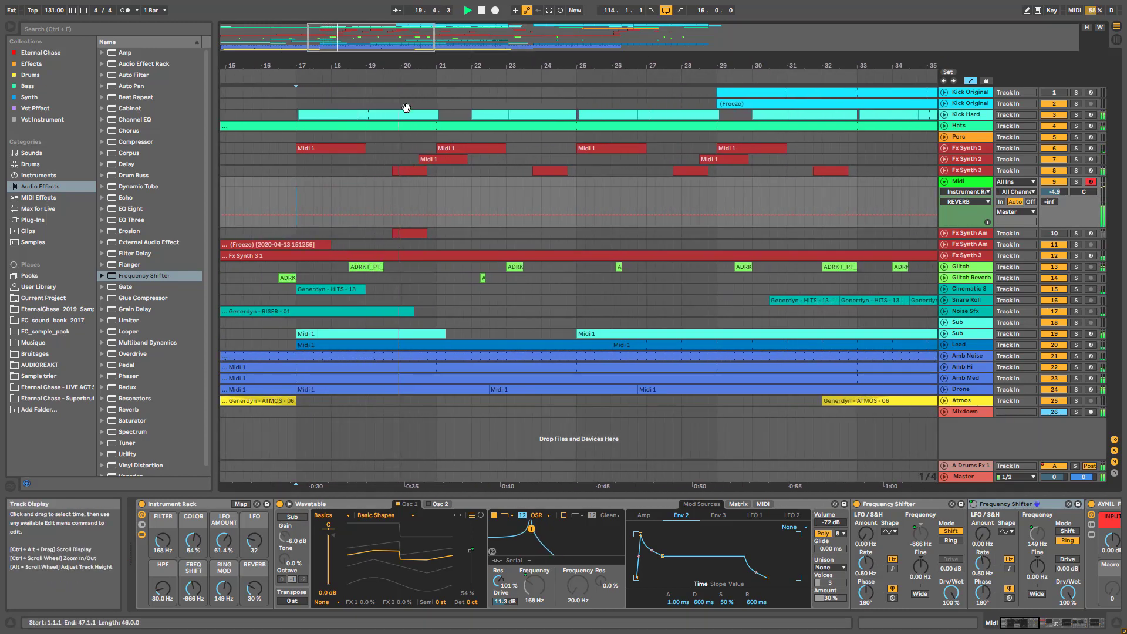
{"action": "left_click_drag", "start_coordinate": [372, 37], "coordinate": [385, 36]}
{"action": "key", "text": "space"}
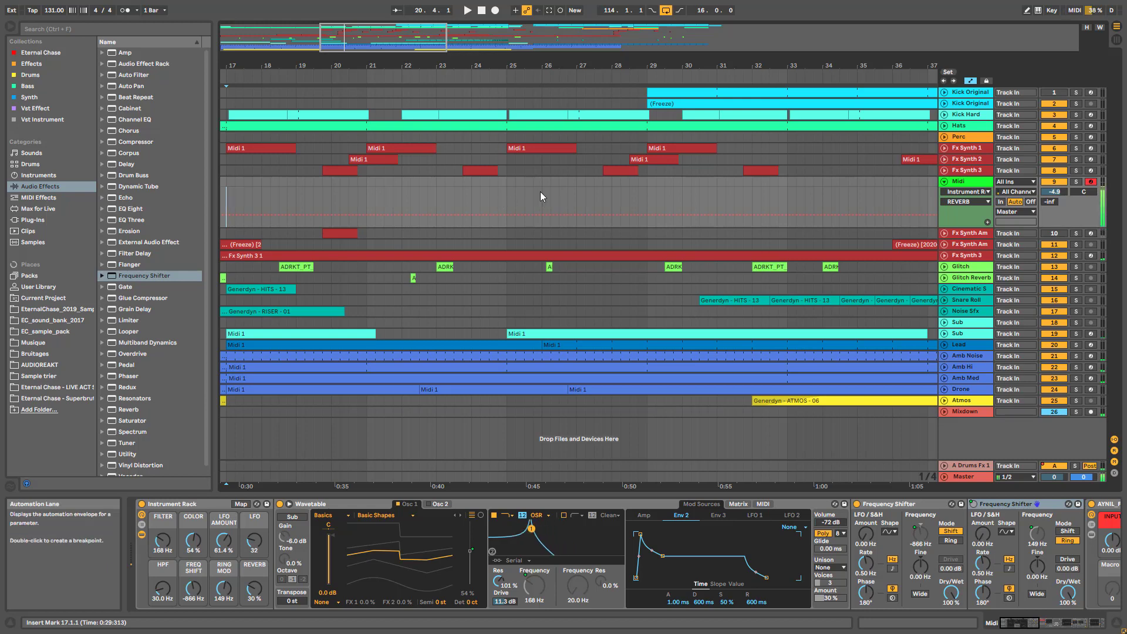
Step: Audition the Midi track's synth in the arrangement from 26.3.1, and again from 26.1.1
{"action": "left_click_drag", "start_coordinate": [403, 48], "coordinate": [403, 30]}
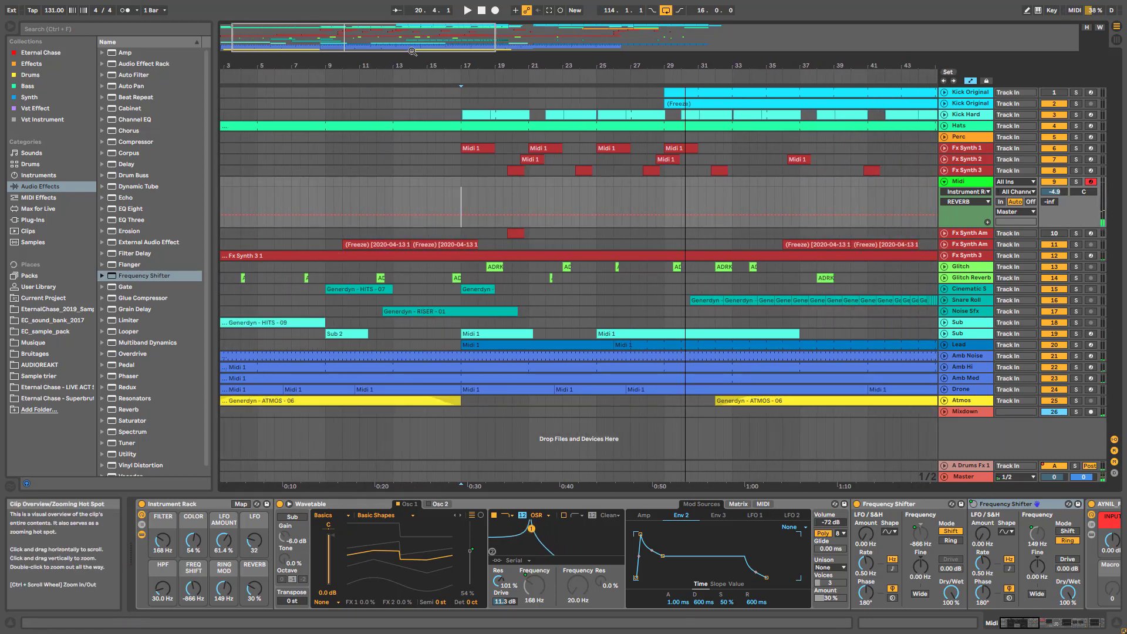
{"action": "left_click_drag", "start_coordinate": [432, 48], "coordinate": [420, 77]}
{"action": "left_click", "coordinate": [554, 195]}
{"action": "key", "text": "space"}
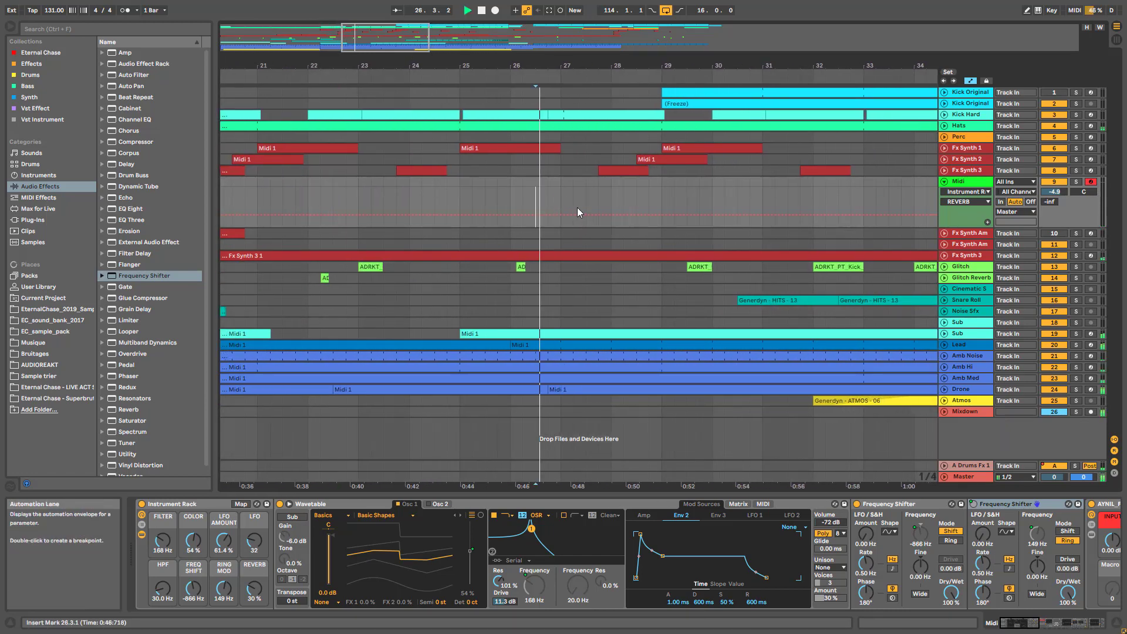
{"action": "key", "text": "space"}
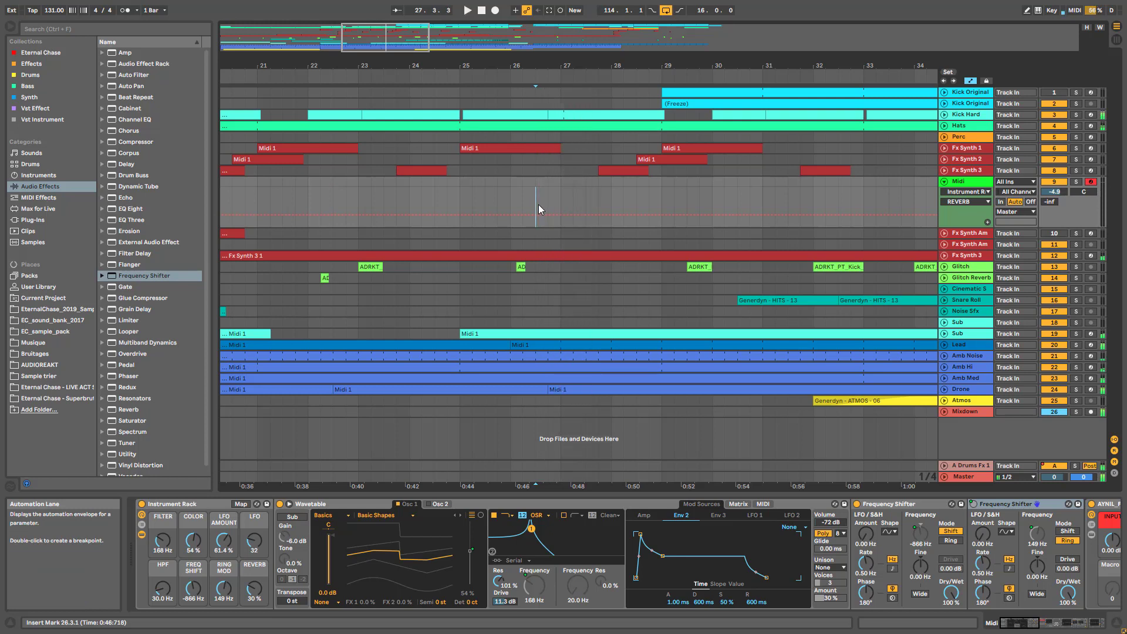
{"action": "left_click", "coordinate": [510, 201]}
{"action": "key", "text": "space"}
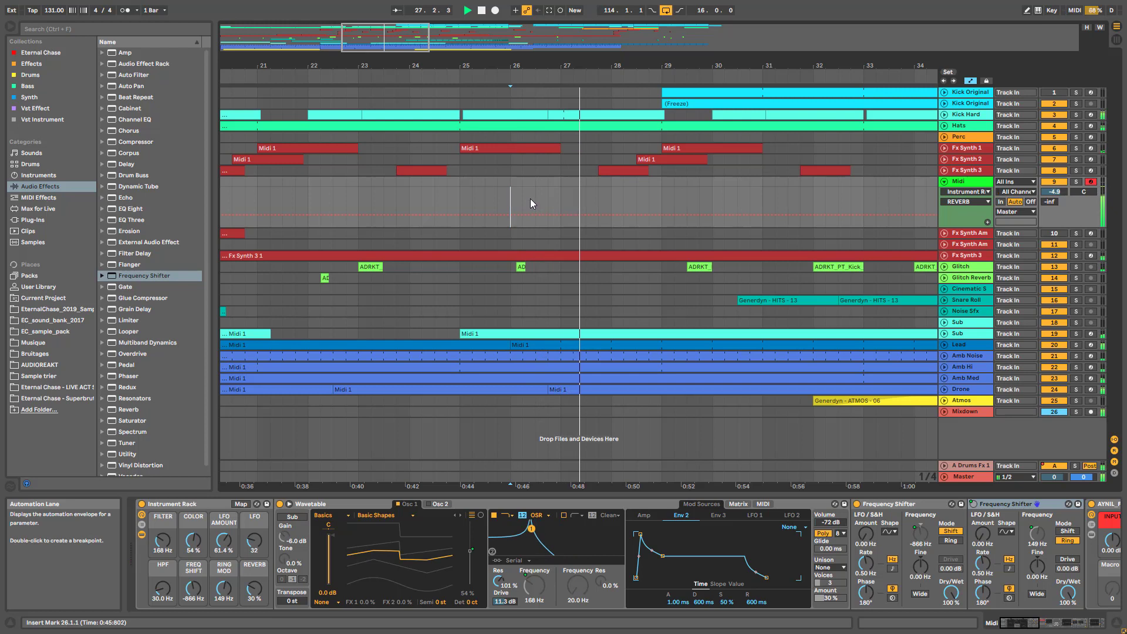
{"action": "key", "text": "space"}
Step: Record a short MIDI clip on the Midi track starting at 26.3.1
{"action": "left_click", "coordinate": [530, 200]}
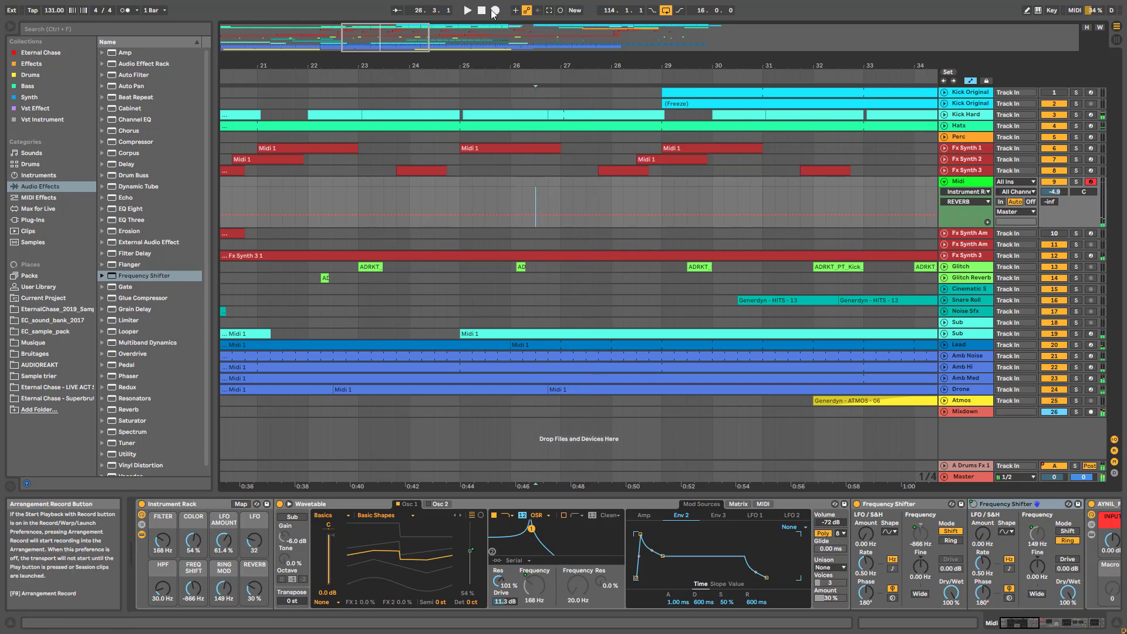
{"action": "left_click", "coordinate": [495, 9]}
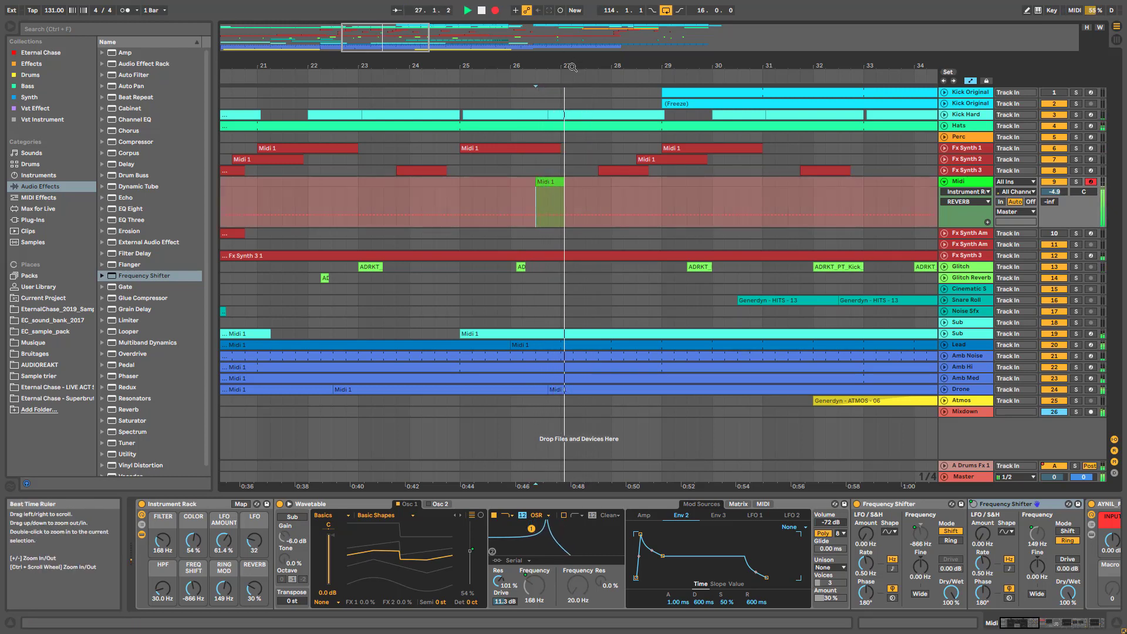
{"action": "key", "text": "space"}
Step: Open the recorded MIDI clip and move its D#0 note to the clip start at 1.3
{"action": "double_click", "coordinate": [567, 216]}
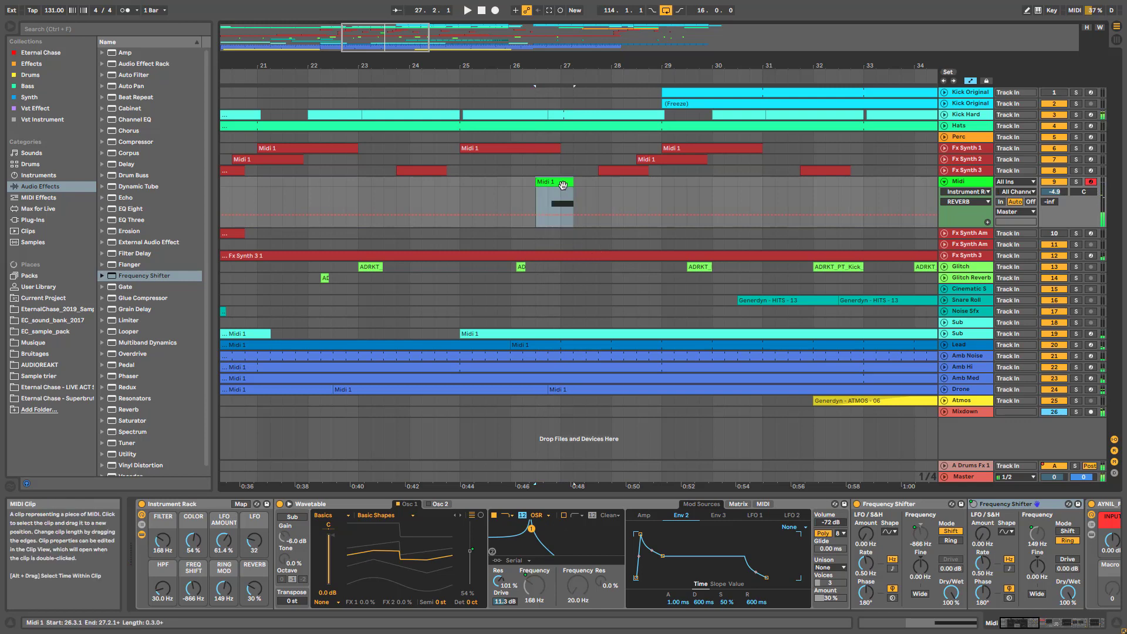
{"action": "left_click_drag", "start_coordinate": [660, 517], "coordinate": [584, 471]}
{"action": "left_click_drag", "start_coordinate": [583, 520], "coordinate": [589, 518]}
Step: Lower the Midi track's volume to -6.4 dB and play the arrangement from bar 25
{"action": "left_click", "coordinate": [1050, 202]}
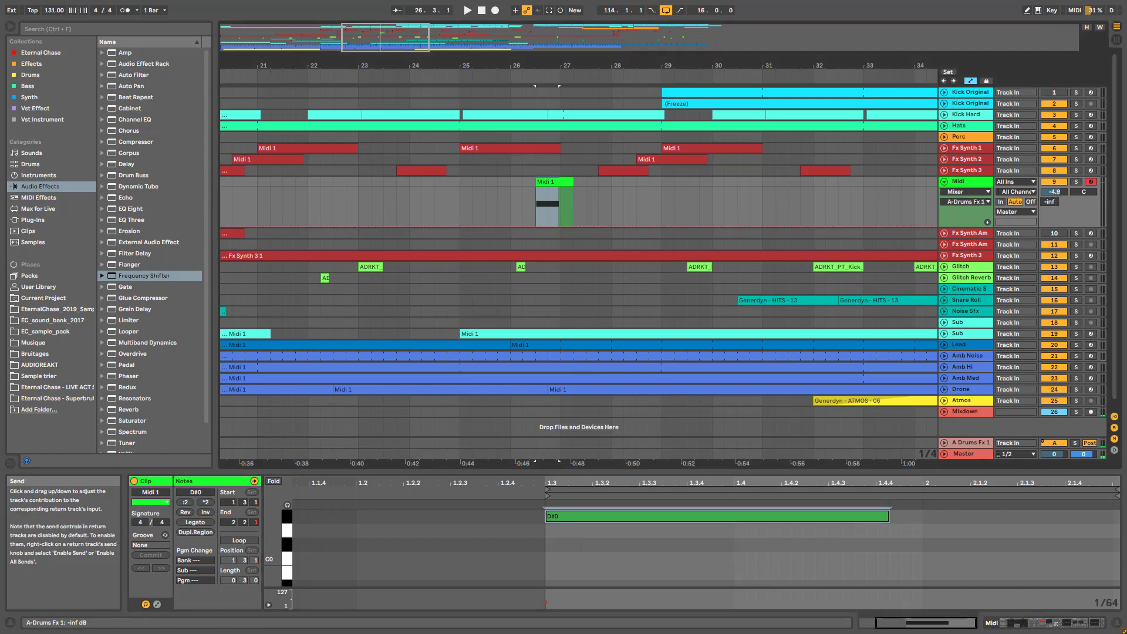
{"action": "left_click_drag", "start_coordinate": [1055, 192], "coordinate": [1055, 193]}
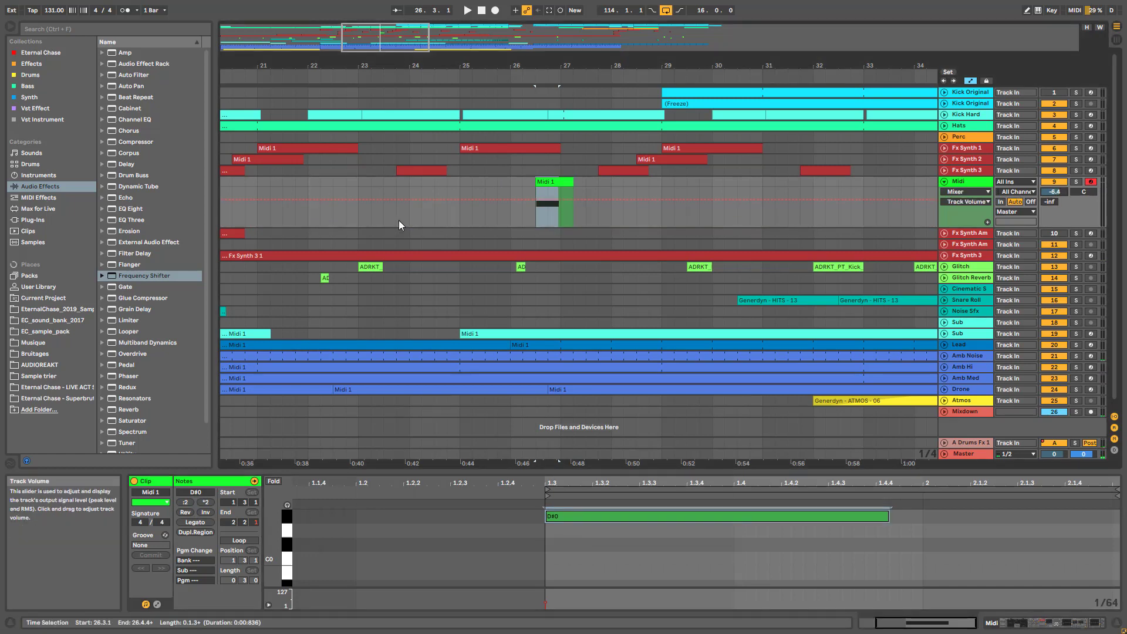
{"action": "left_click", "coordinate": [461, 215]}
{"action": "key", "text": "space"}
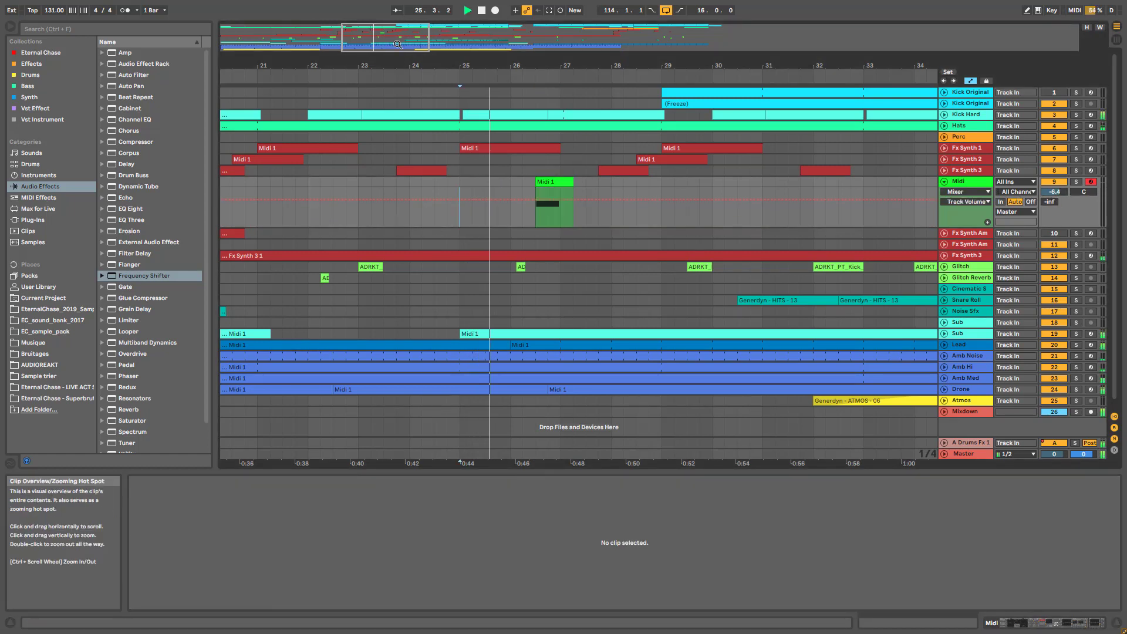
{"action": "left_click_drag", "start_coordinate": [452, 37], "coordinate": [454, 62]}
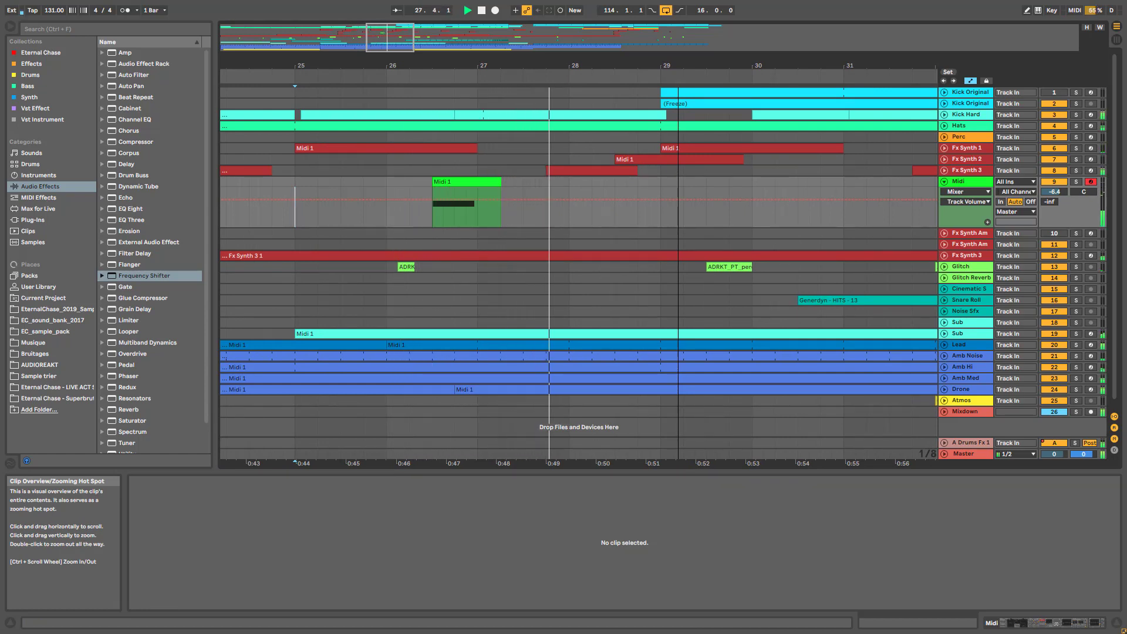
{"action": "left_click_drag", "start_coordinate": [454, 62], "coordinate": [454, 33]}
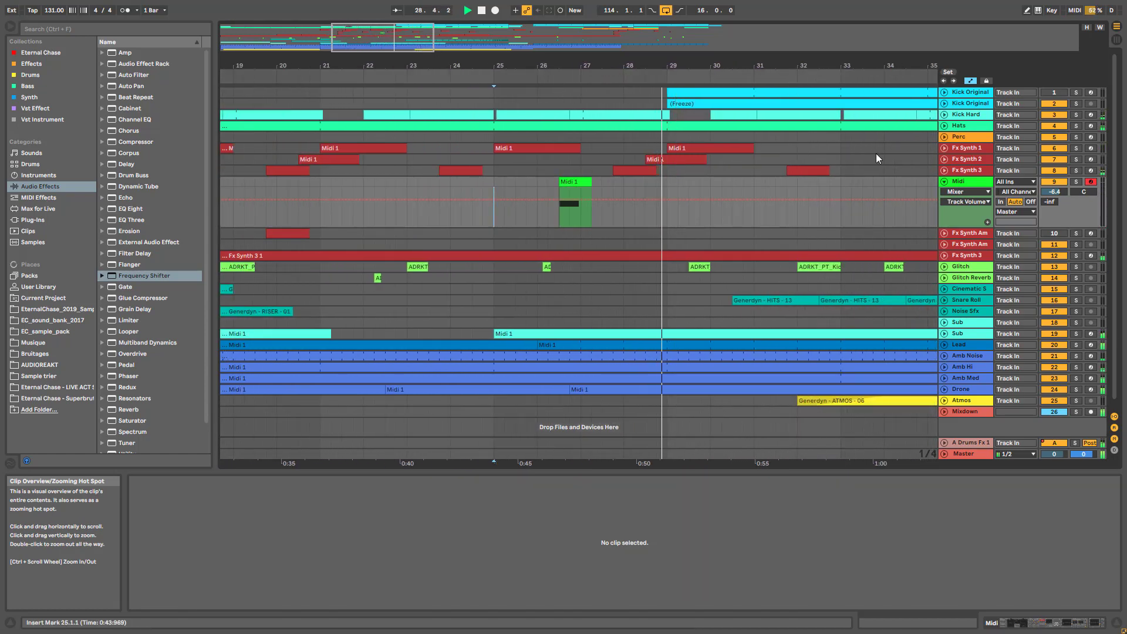
{"action": "key", "text": "space"}
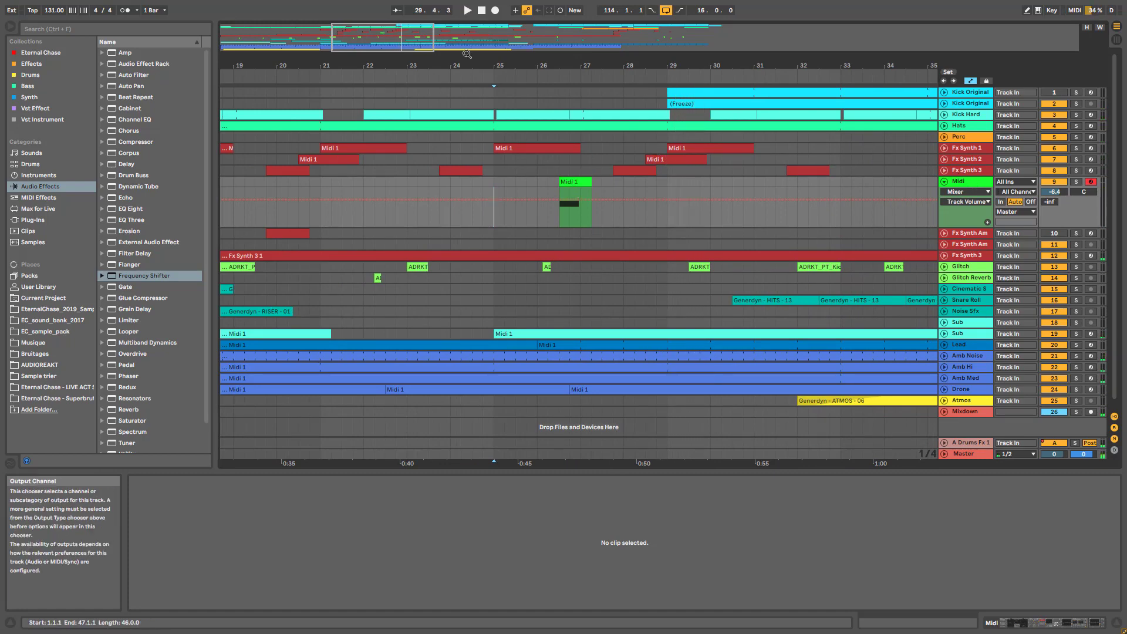
Step: Compare the device chains of the Midi and Fx Synth 3 tracks, and unfold the Fx Synth 3 track
{"action": "left_click_drag", "start_coordinate": [404, 40], "coordinate": [402, 22]}
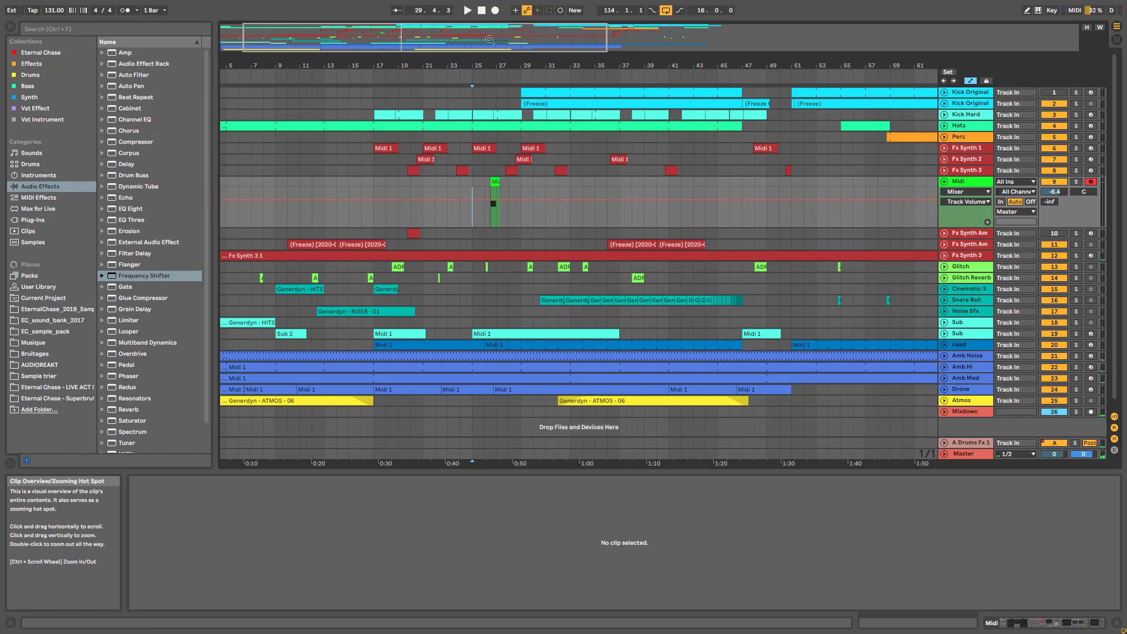
{"action": "left_click", "coordinate": [958, 182]}
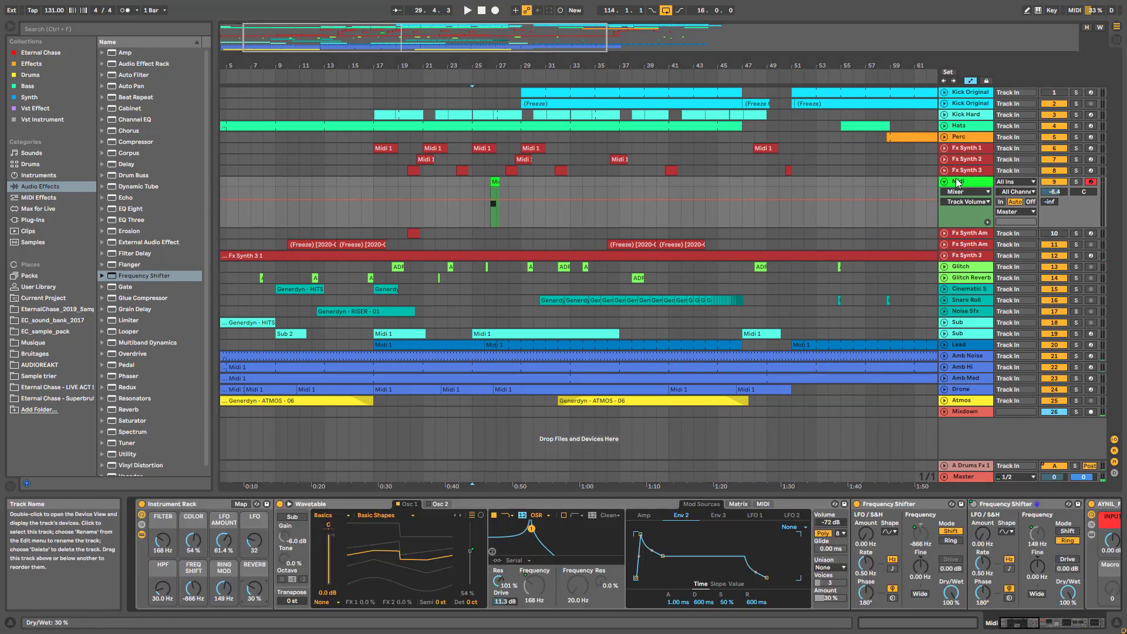
{"action": "left_click", "coordinate": [965, 171]}
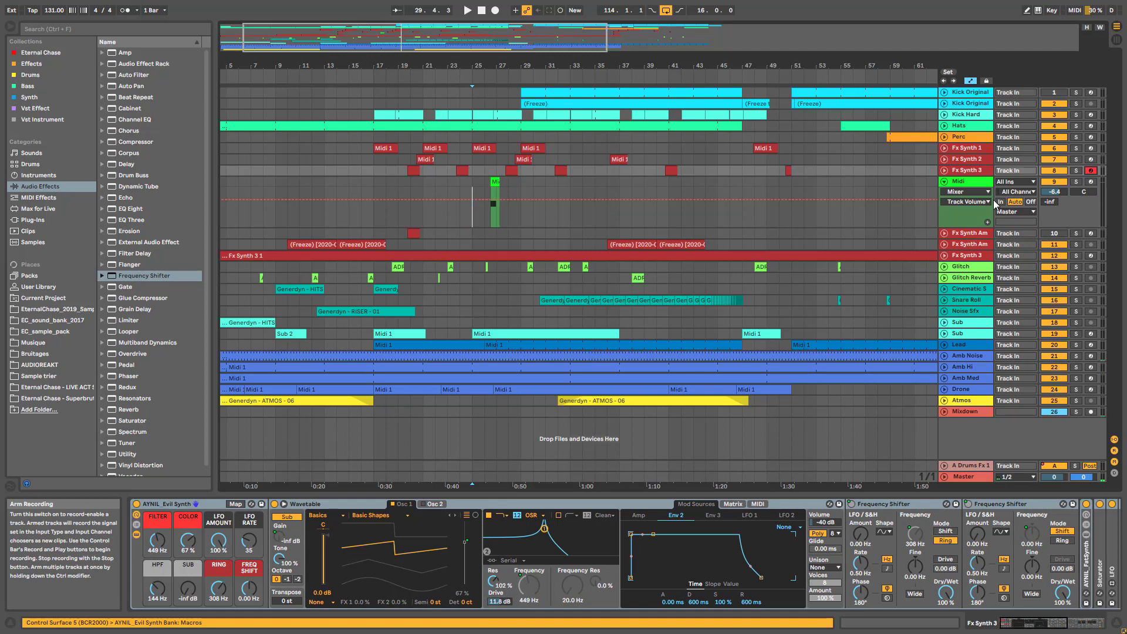
{"action": "left_click", "coordinate": [945, 171]}
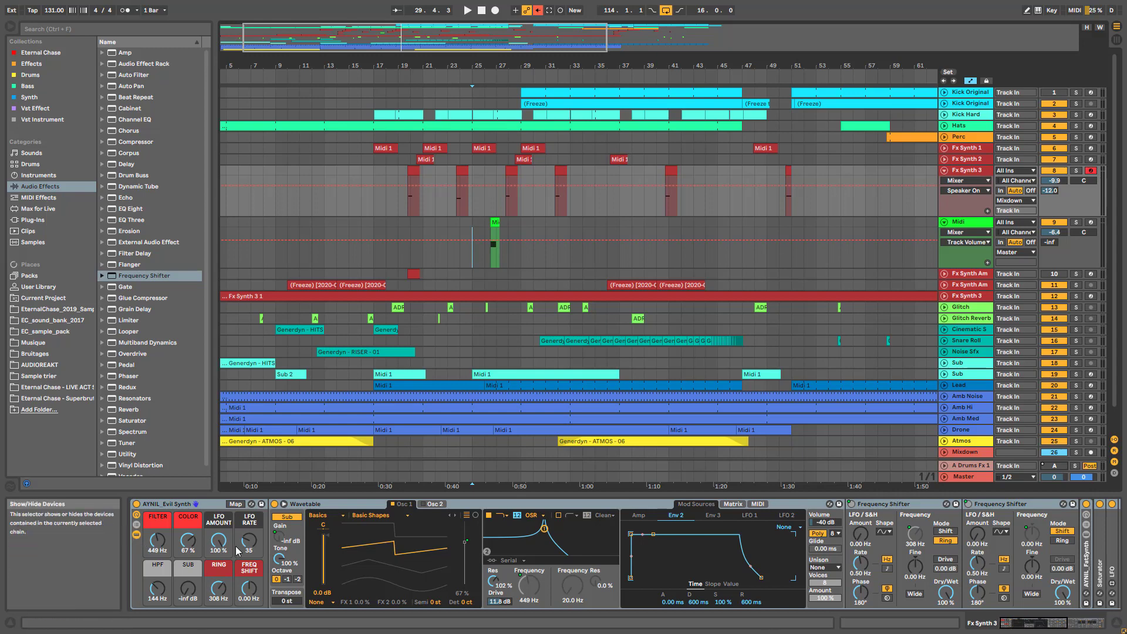
Step: Unfold the Saturator and Redux devices in the Fx Synth 3 rack to examine their settings
{"action": "mouse_move", "coordinate": [1024, 624]}
{"action": "left_mouse_down"}
{"action": "mouse_move", "coordinate": [1057, 628]}
{"action": "mouse_move", "coordinate": [1034, 628]}
{"action": "left_mouse_up"}
{"action": "double_click", "coordinate": [934, 572]}
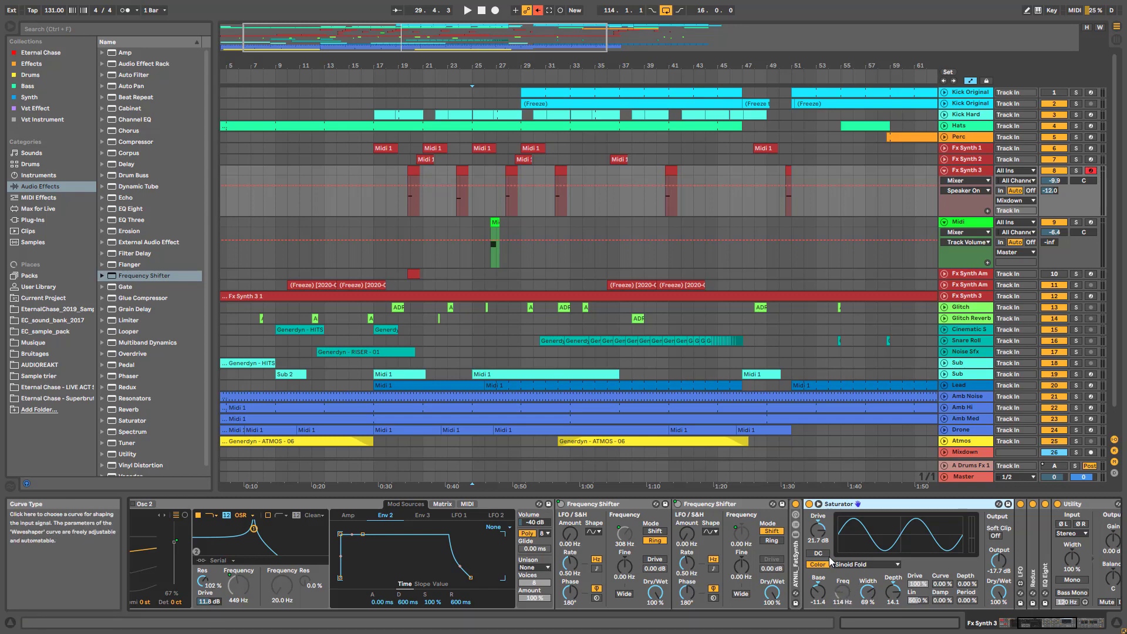
{"action": "left_click", "coordinate": [823, 578]}
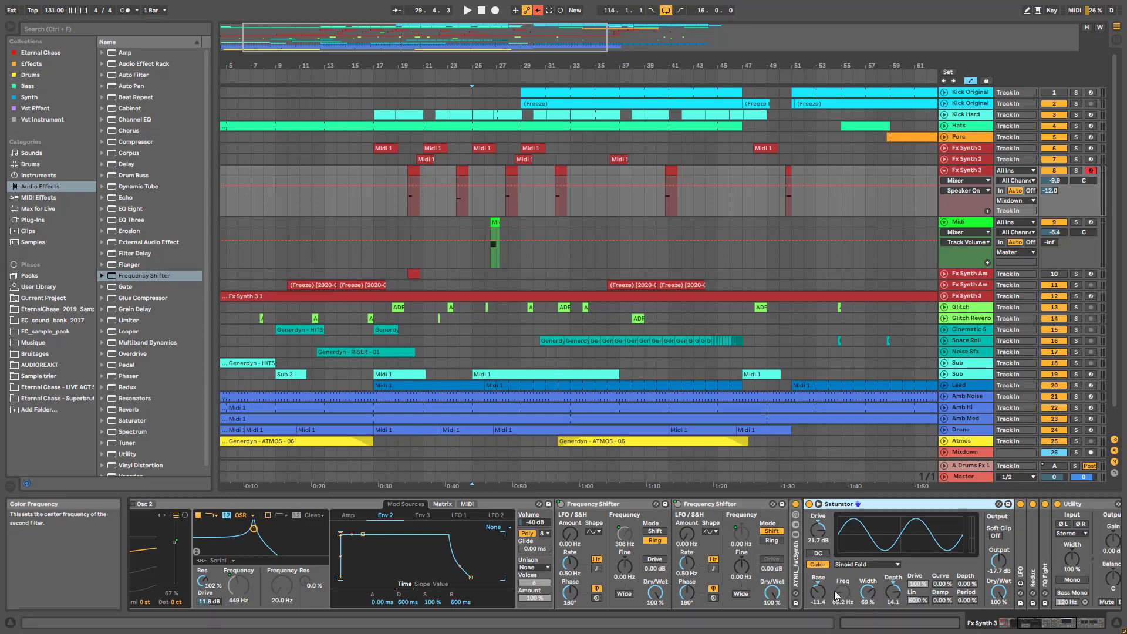
{"action": "double_click", "coordinate": [1033, 581]}
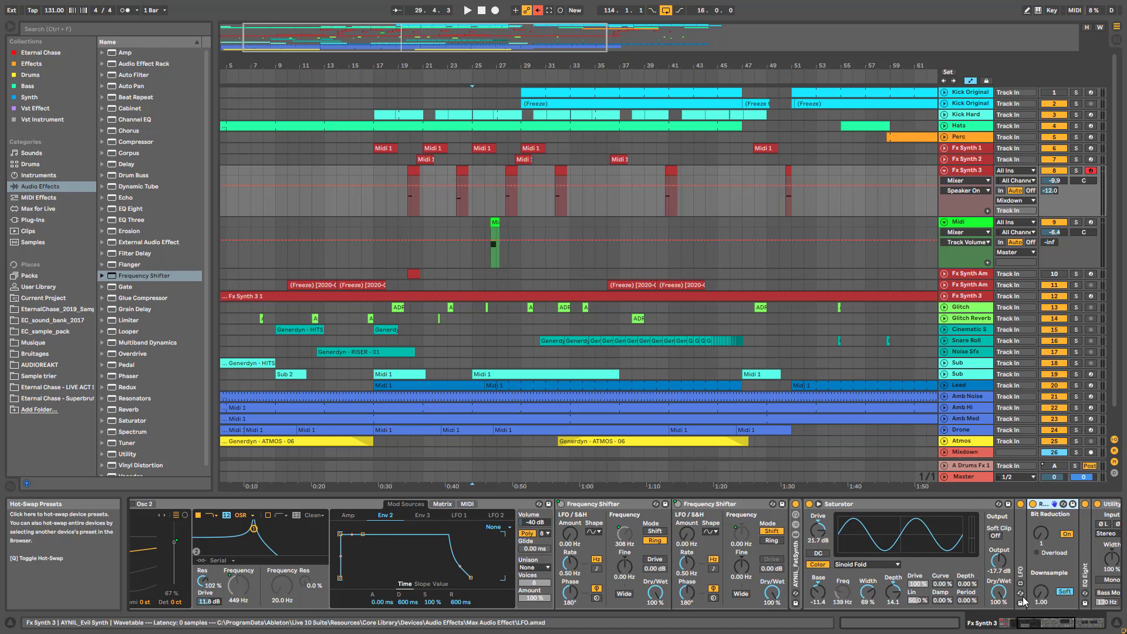
{"action": "left_click_drag", "start_coordinate": [792, 66], "coordinate": [792, 15]}
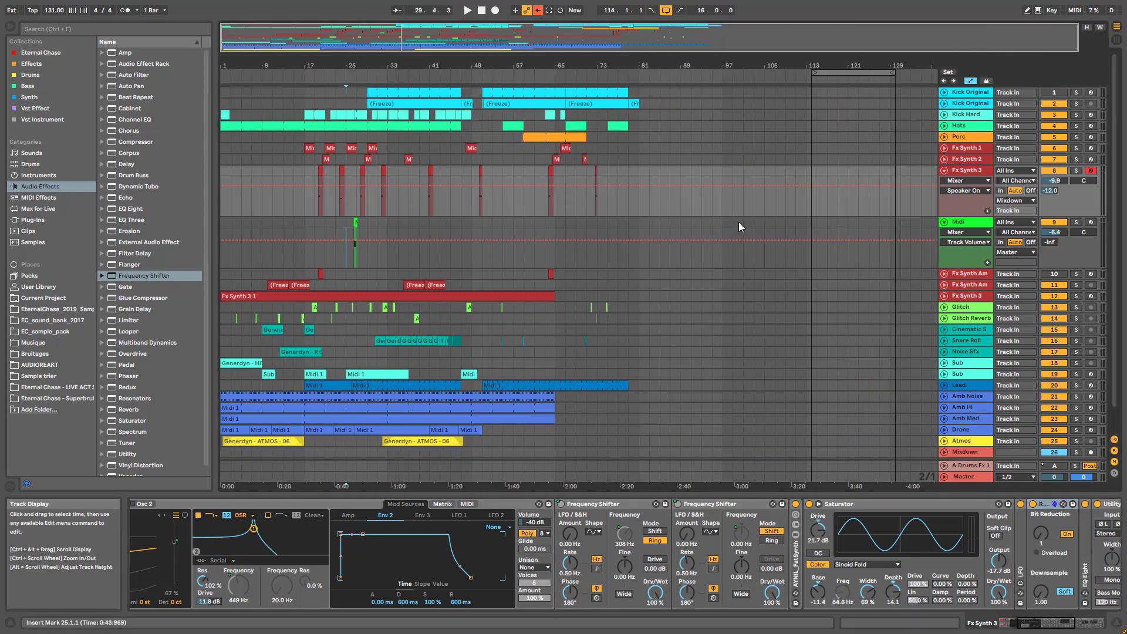